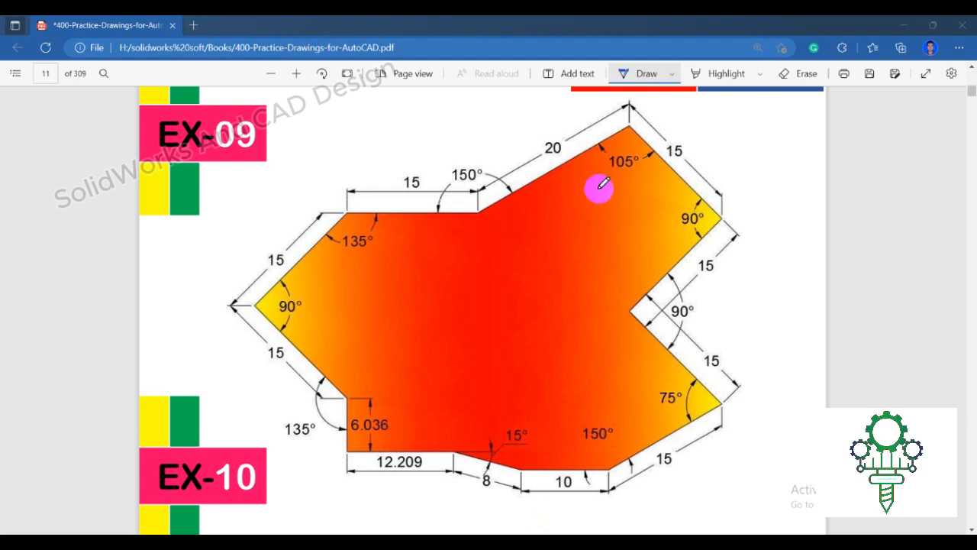
# Circle the lower-left corner of the EX-09 profile in the PDF, and create a new part in SolidWorks
pyautogui.moveTo(347, 445)
pyautogui.mouseDown()
pyautogui.moveTo(340, 461)
pyautogui.moveTo(348, 444)
pyautogui.mouseUp()
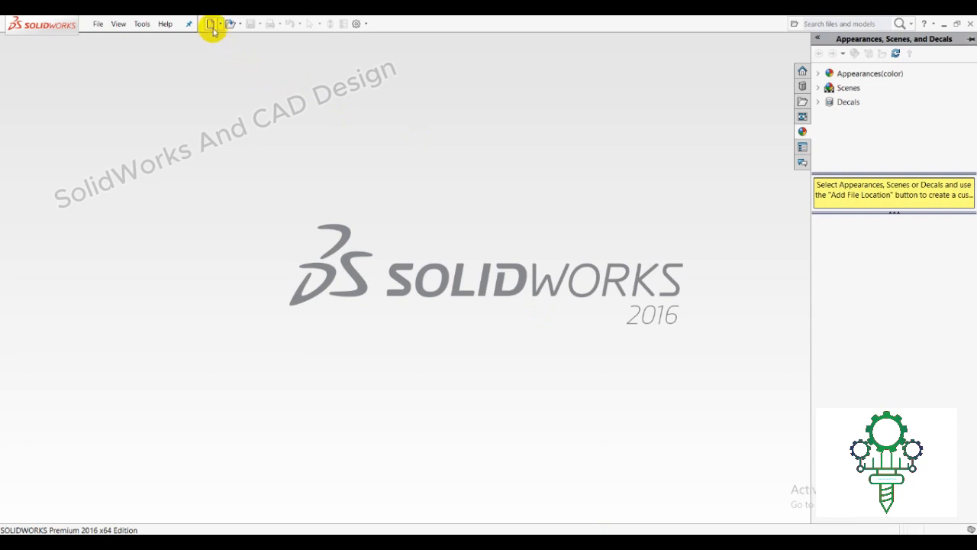
pyautogui.click(210, 25)
pyautogui.click(448, 402)
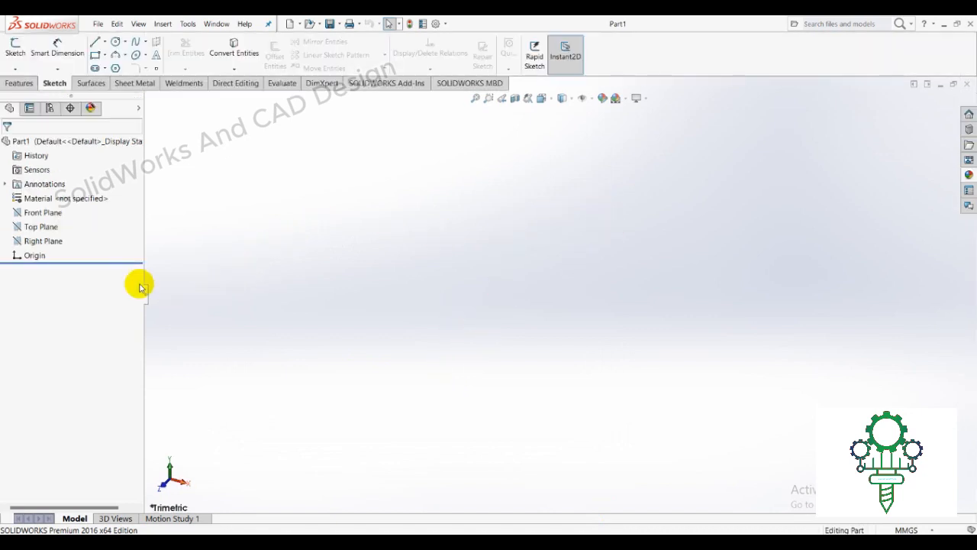
# Start a sketch on the Front Plane of the new part
pyautogui.click(45, 213)
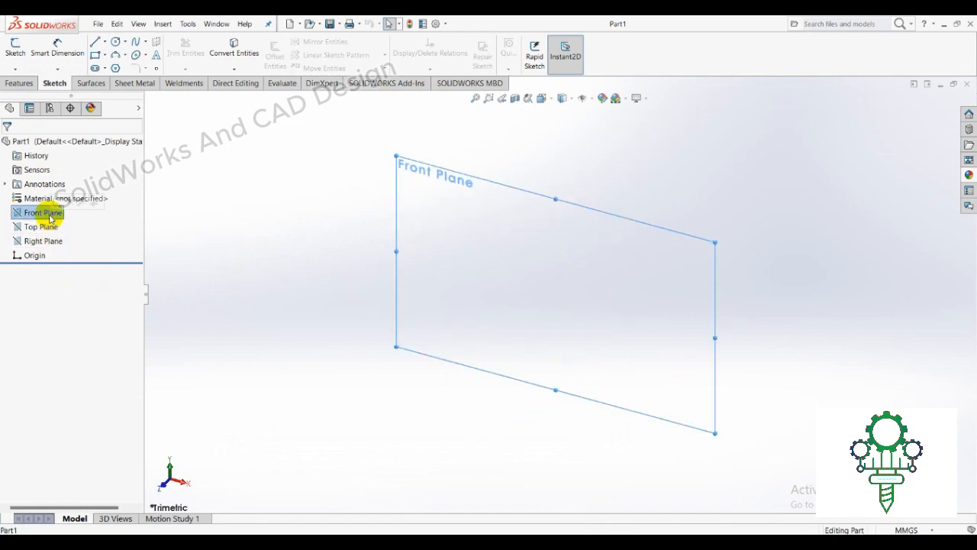
pyautogui.click(160, 225)
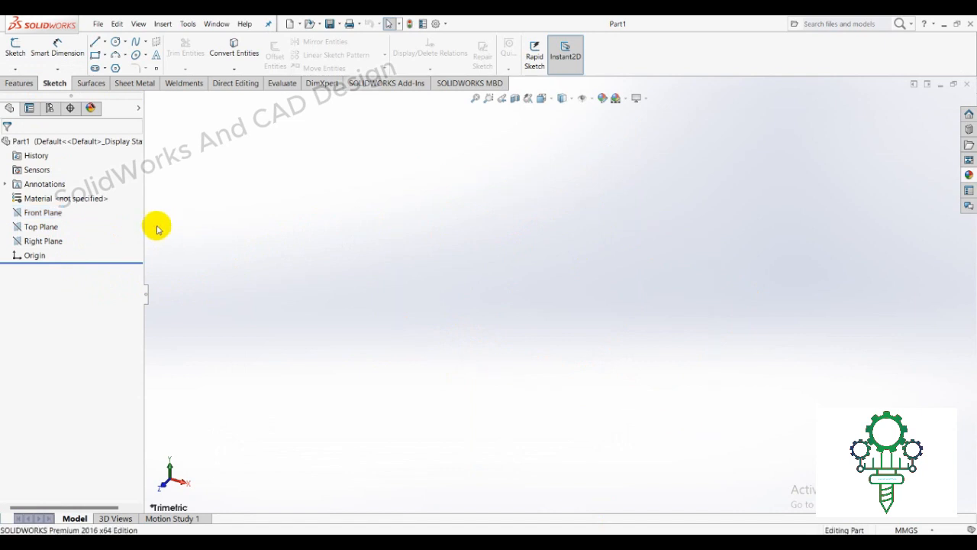
pyautogui.click(57, 217)
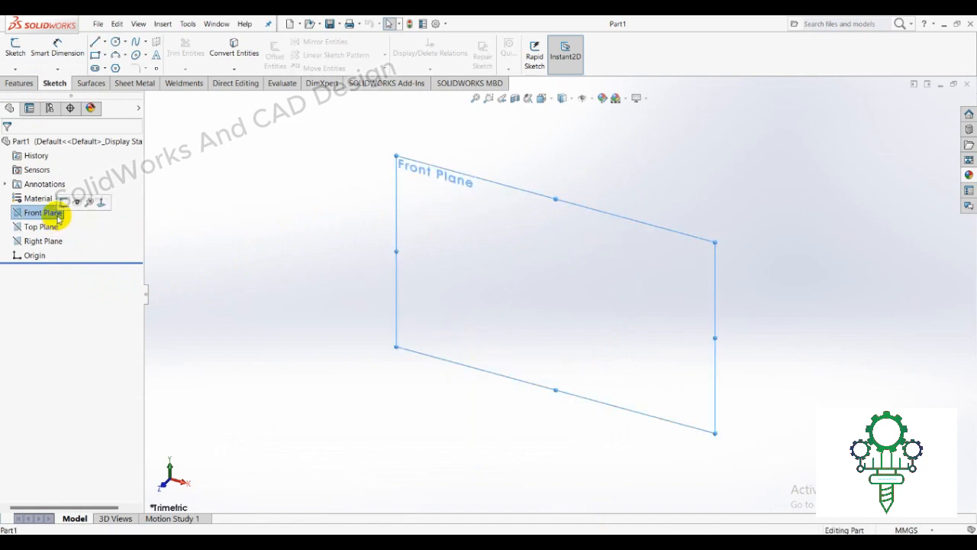
pyautogui.click(65, 210)
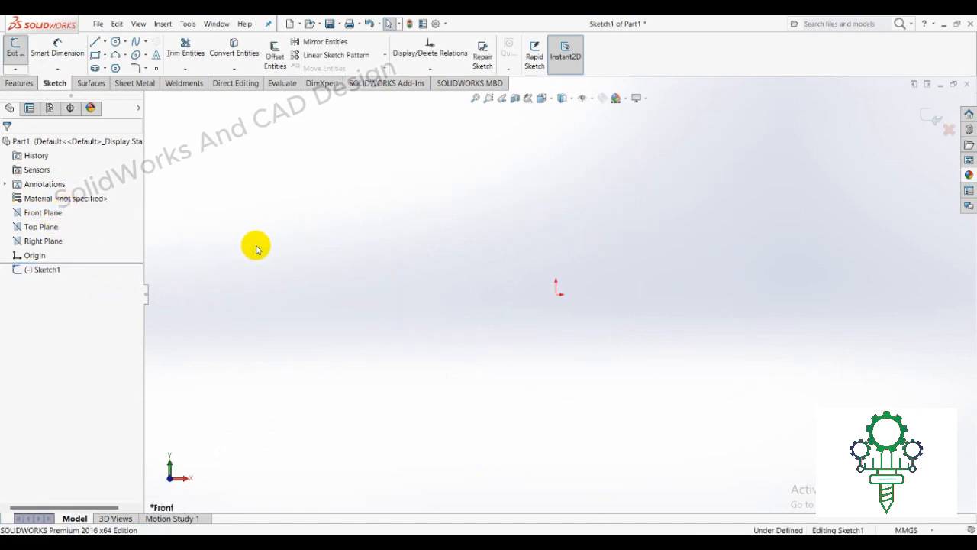
# Sketch a line about 48 mm long extending right from the origin and make it horizontal
pyautogui.click(456, 540)
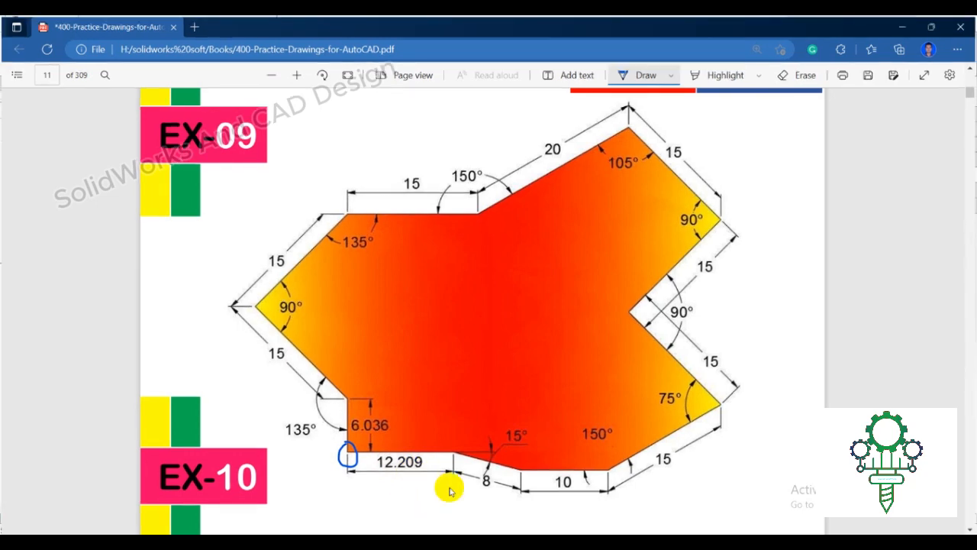
pyautogui.click(456, 540)
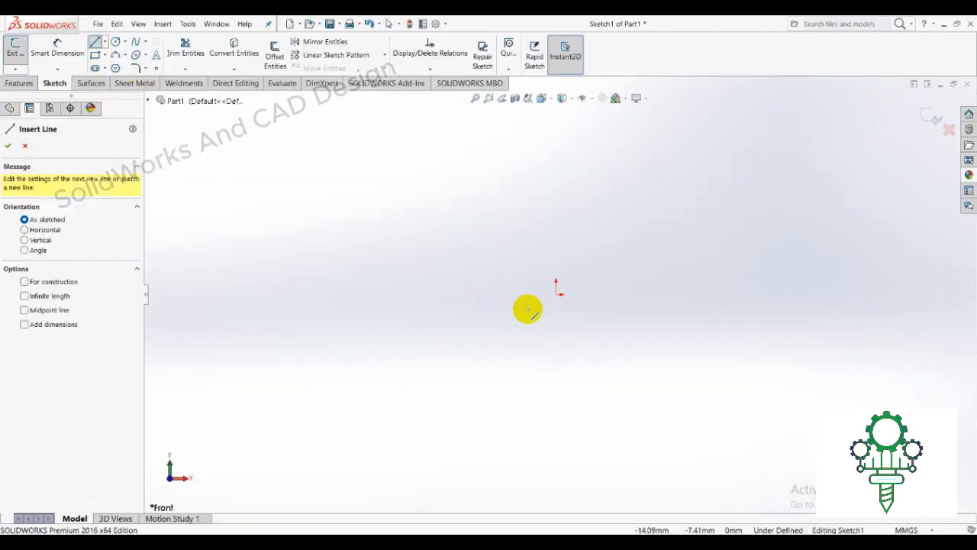
pyautogui.click(556, 293)
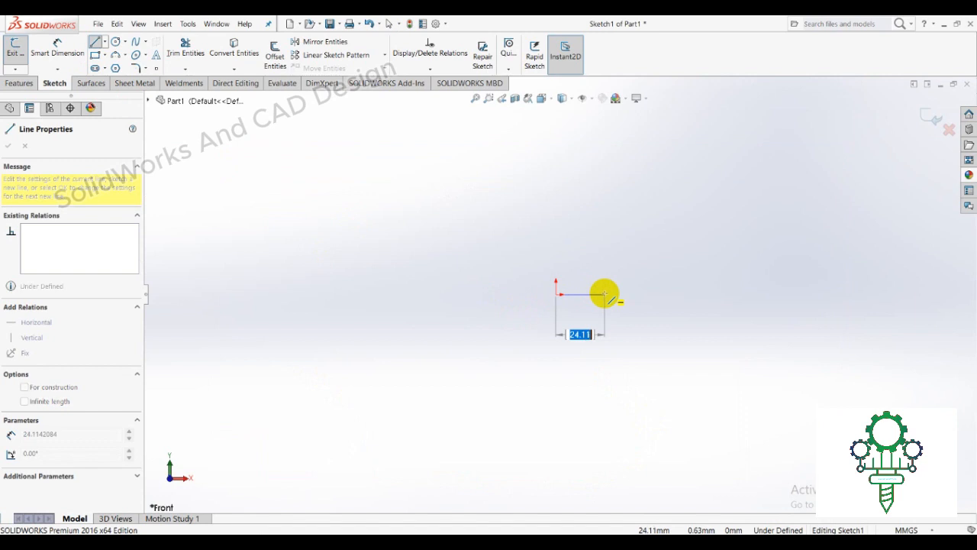
pyautogui.click(652, 291)
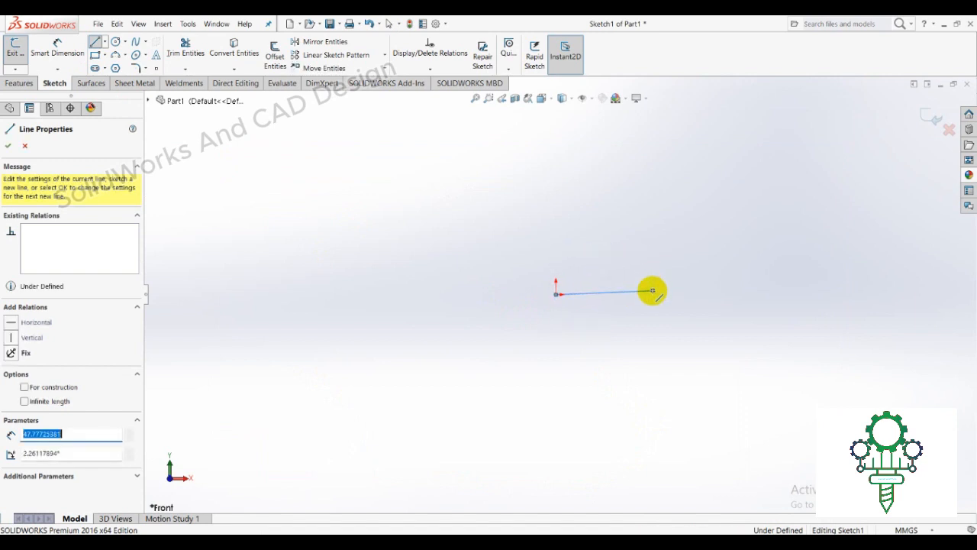
pyautogui.rightClick(653, 291)
pyautogui.click(661, 297)
pyautogui.click(641, 295)
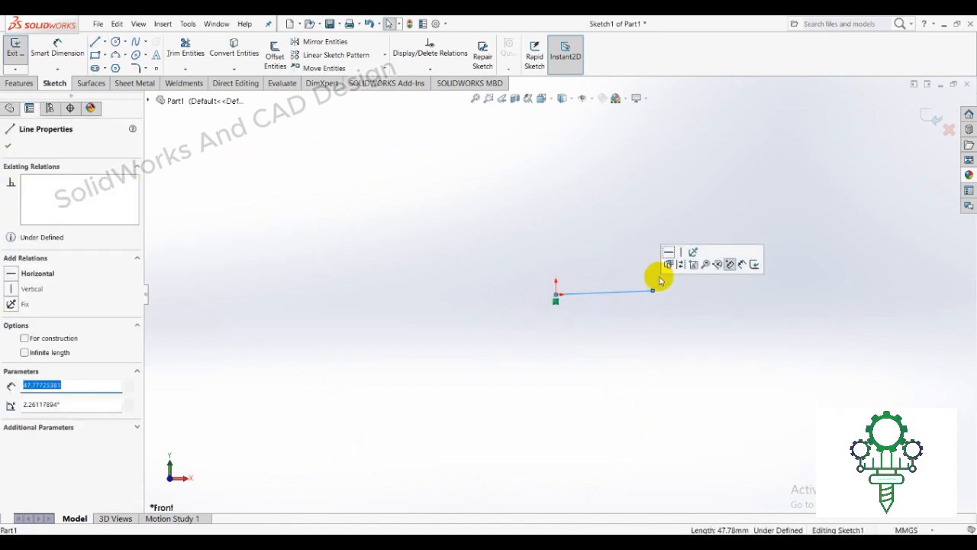
pyautogui.click(667, 255)
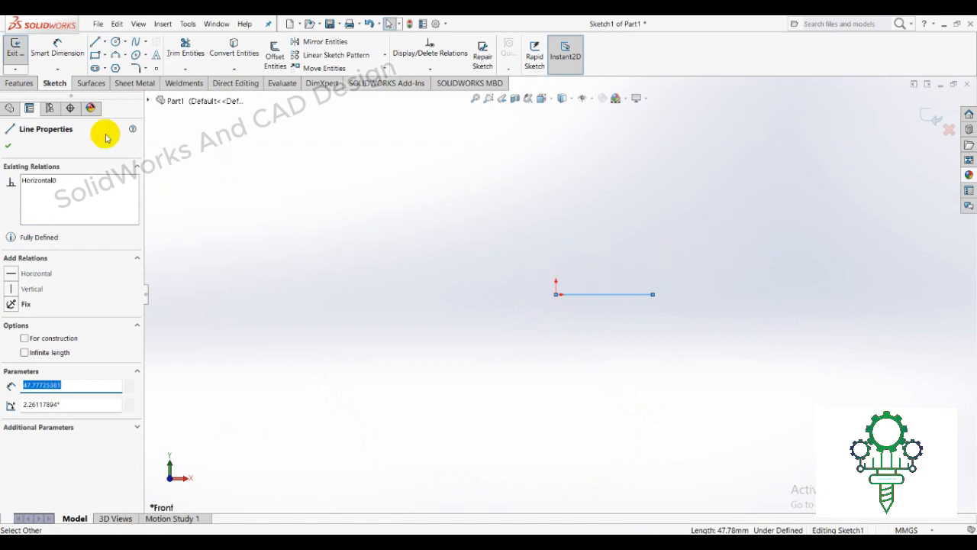
# Dimension the horizontal line's length as 12.209 mm, following the EX-09 drawing
pyautogui.click(57, 47)
pyautogui.click(603, 294)
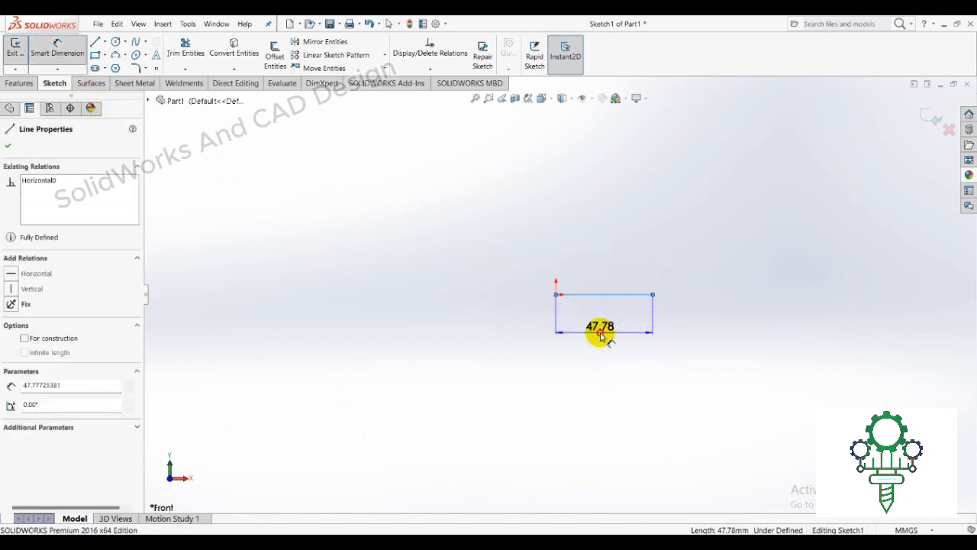
pyautogui.click(600, 328)
pyautogui.click(481, 534)
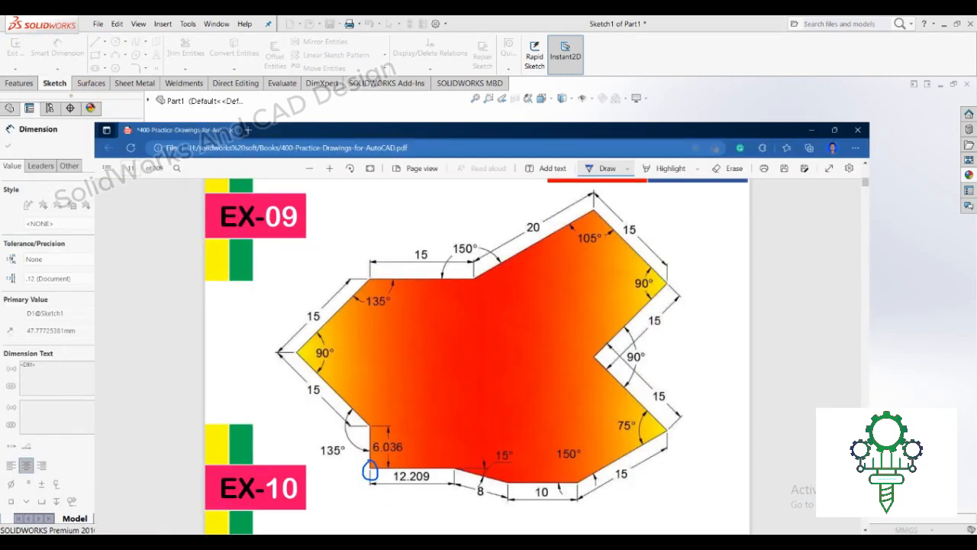
pyautogui.click(489, 534)
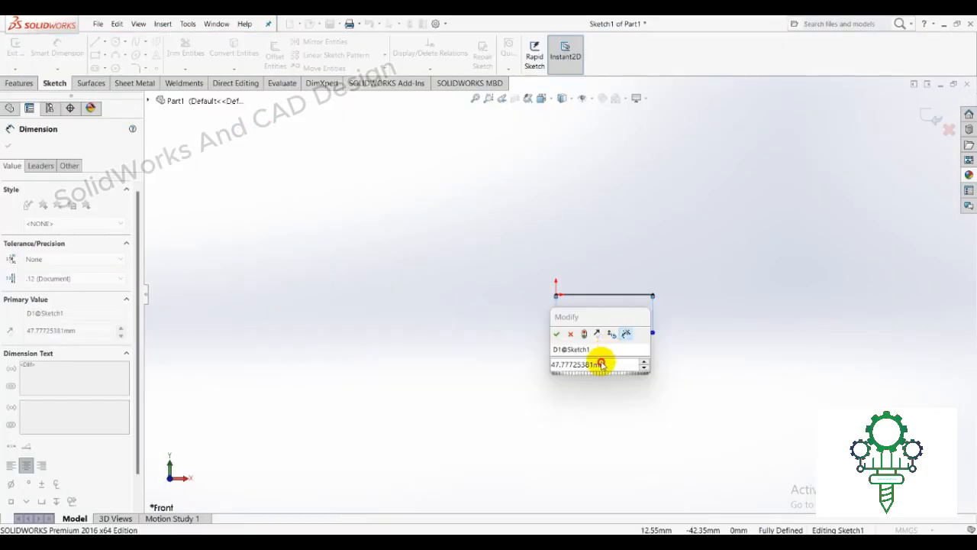
pyautogui.click(601, 363)
pyautogui.write('12.209')
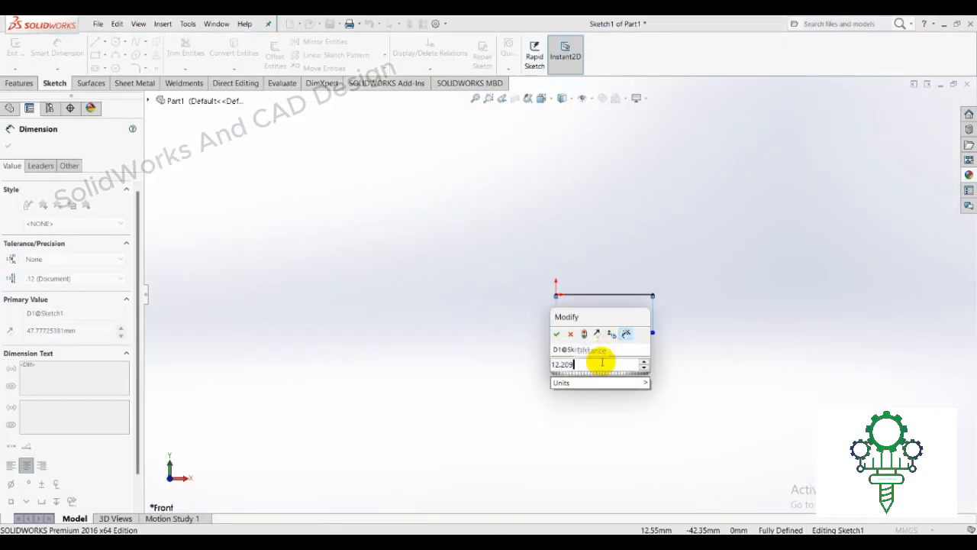
pyautogui.press('Return')
pyautogui.click(664, 252)
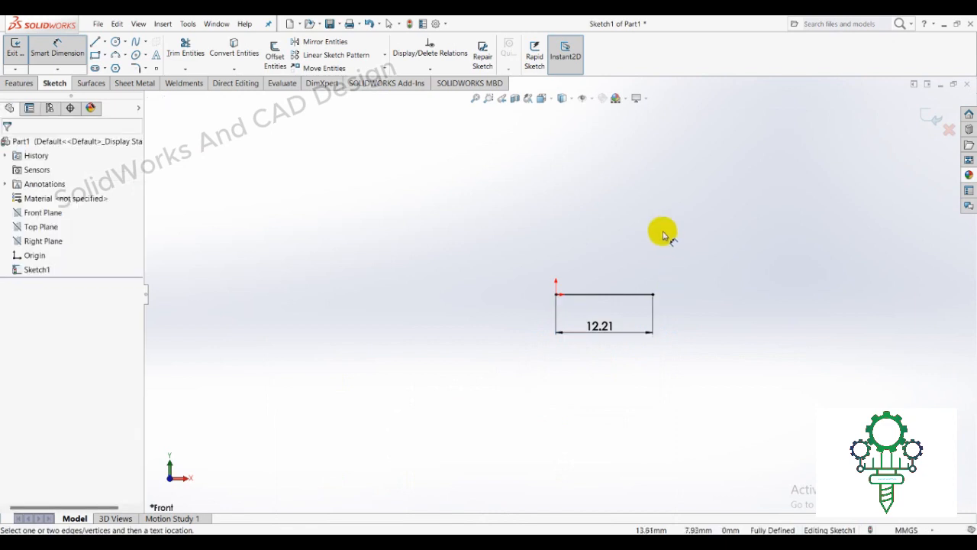
# Move the horizontal line's length dimension closer beneath the line
pyautogui.scroll(-3, 661, 231)
pyautogui.scroll(-2, 618, 311)
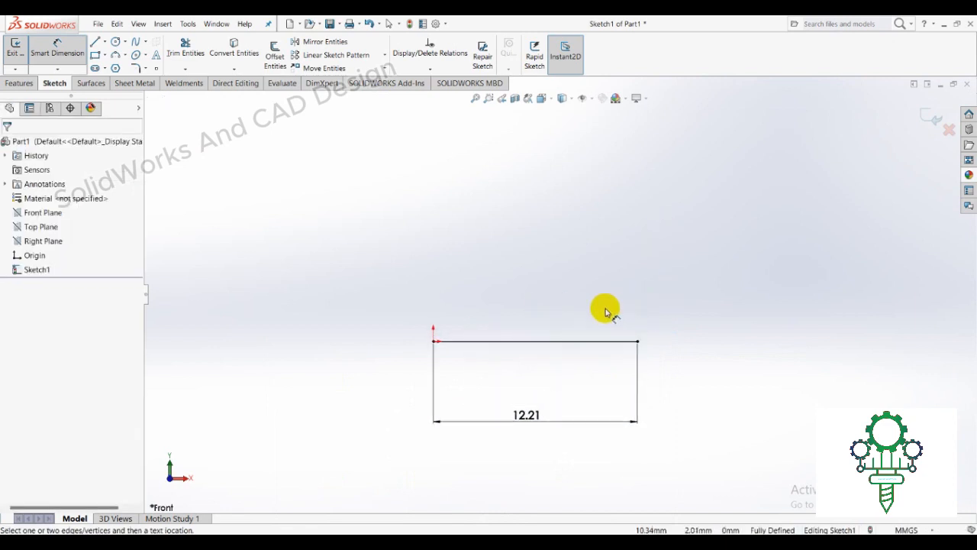
pyautogui.scroll(1, 543, 176)
pyautogui.scroll(-1, 543, 176)
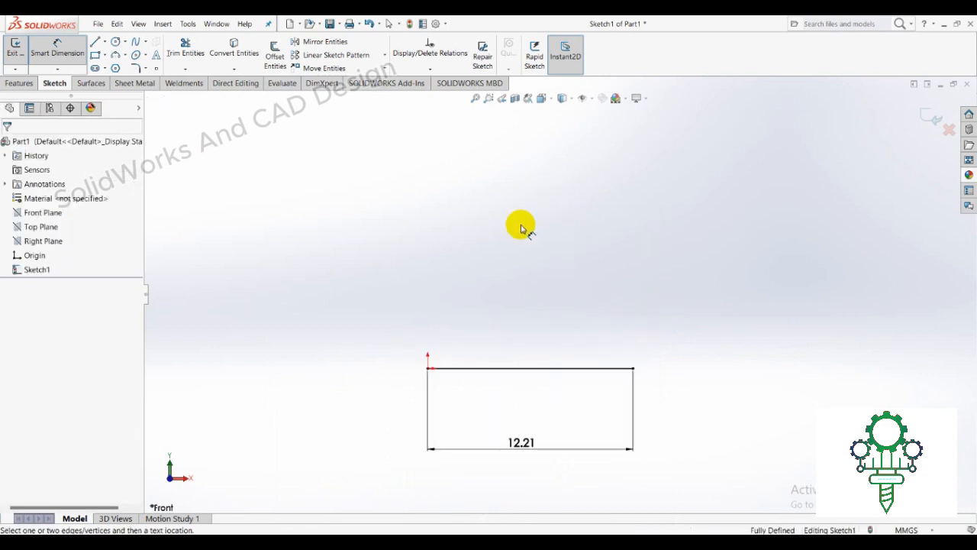
pyautogui.moveTo(524, 440); pyautogui.dragTo(534, 402)
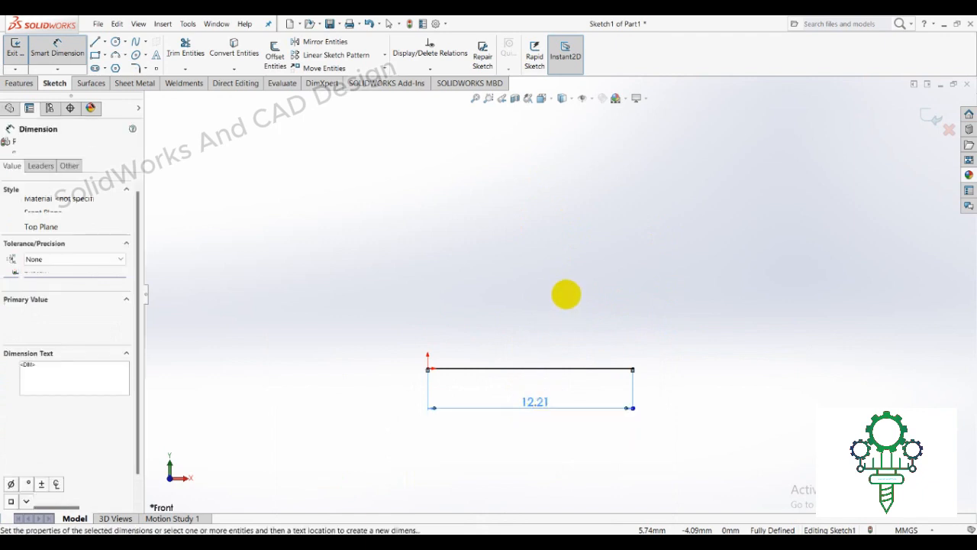
pyautogui.scroll(1, 562, 178)
pyautogui.scroll(-1, 571, 174)
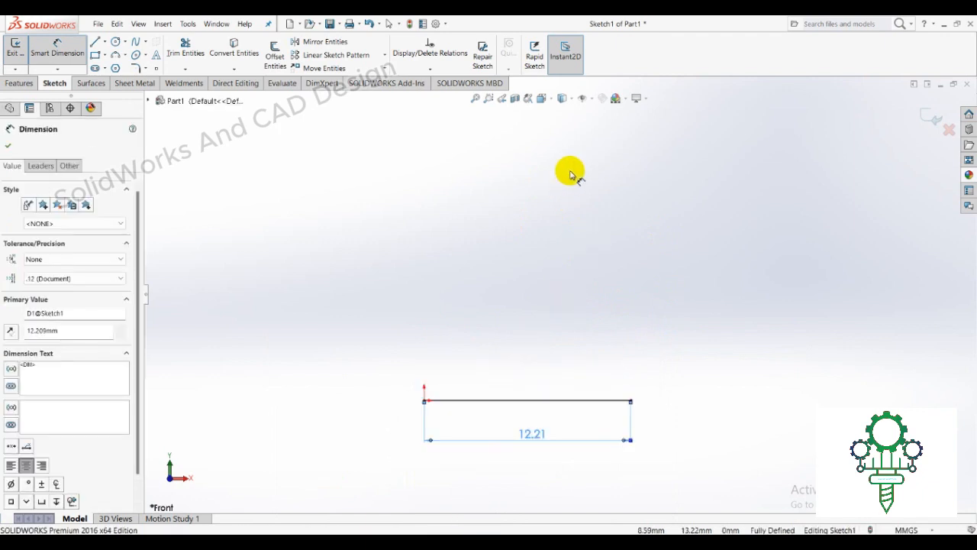
pyautogui.scroll(-1, 570, 174)
pyautogui.click(557, 213)
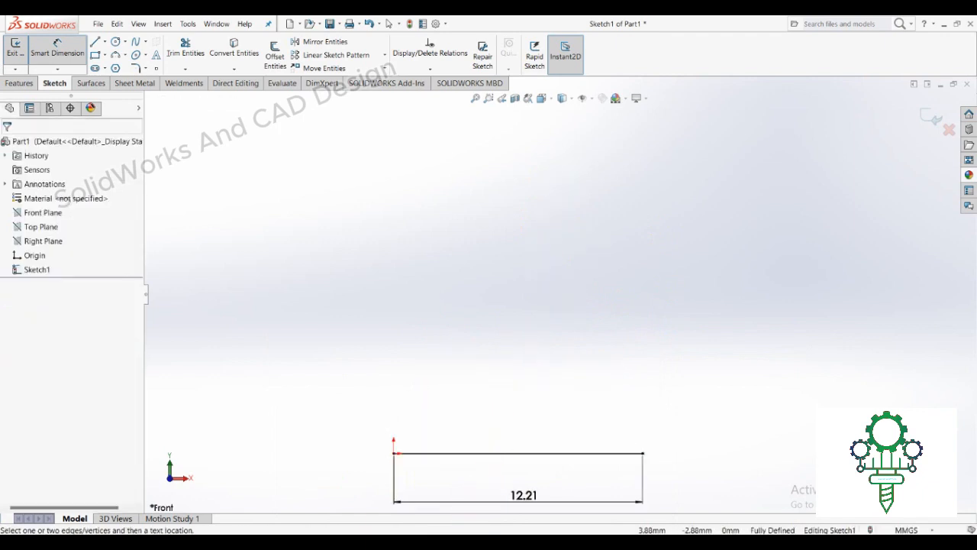
# Sketch a line about 5 mm long sloping slightly downward from the right end of the horizontal line
pyautogui.click(461, 541)
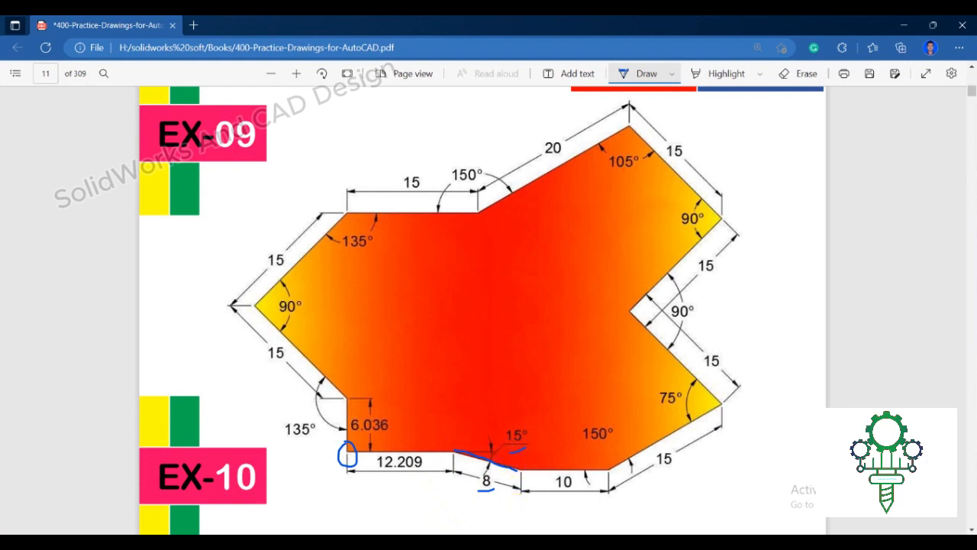
pyautogui.click(494, 442)
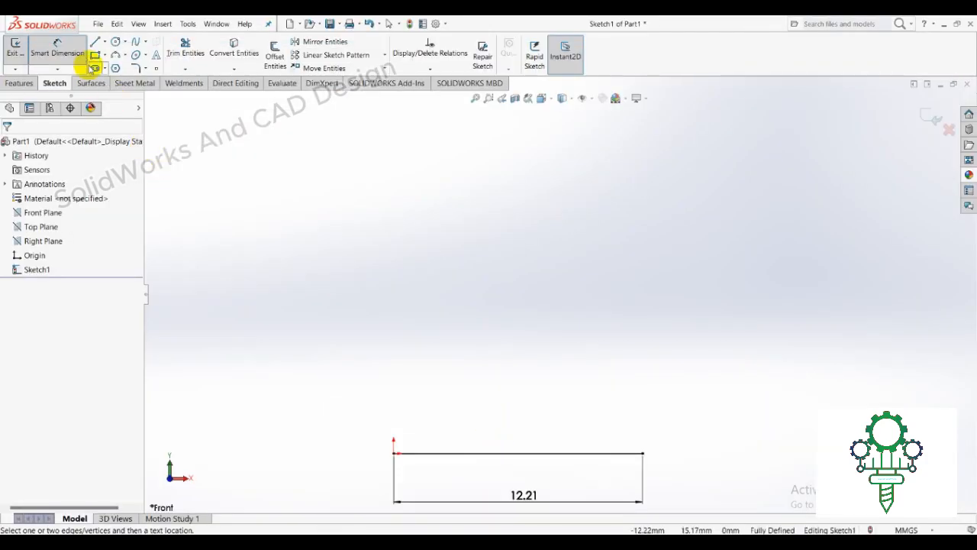
pyautogui.click(94, 47)
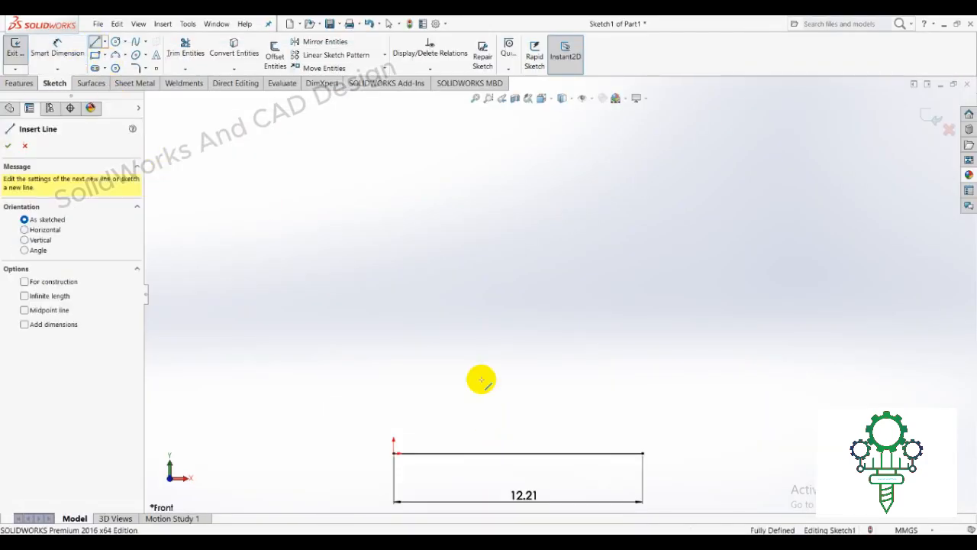
pyautogui.click(643, 453)
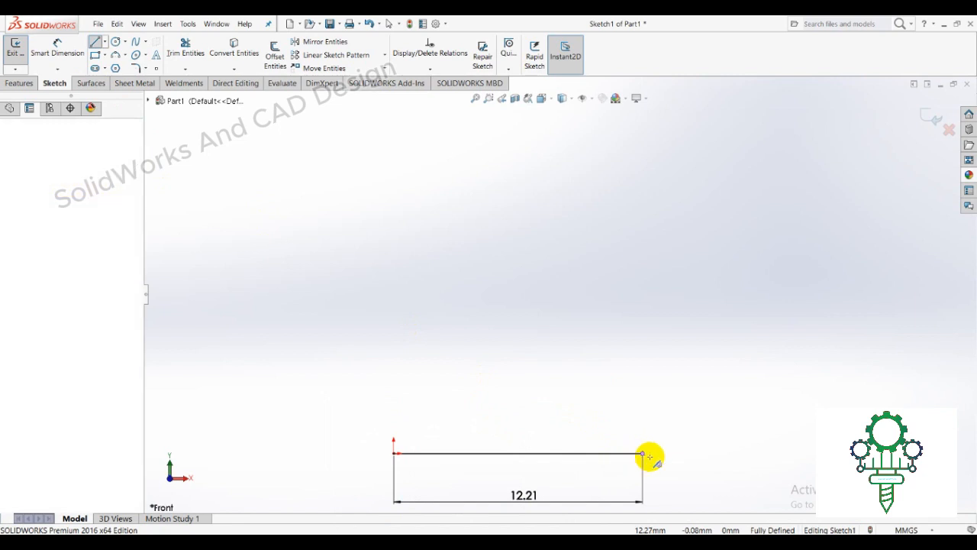
pyautogui.rightClick(744, 473)
pyautogui.click(758, 416)
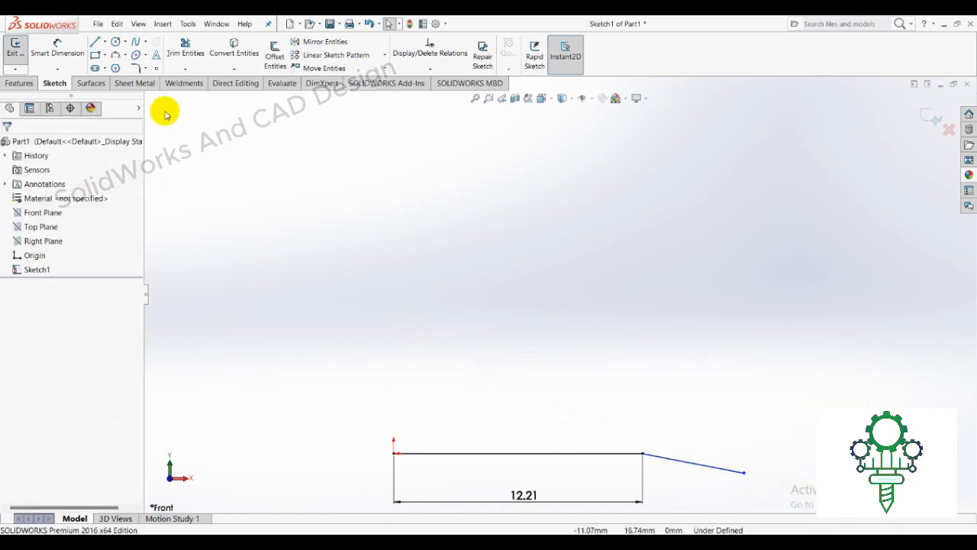
# Dimension the sloped line's aligned length as 8 mm and position the dimension below the line
pyautogui.click(58, 66)
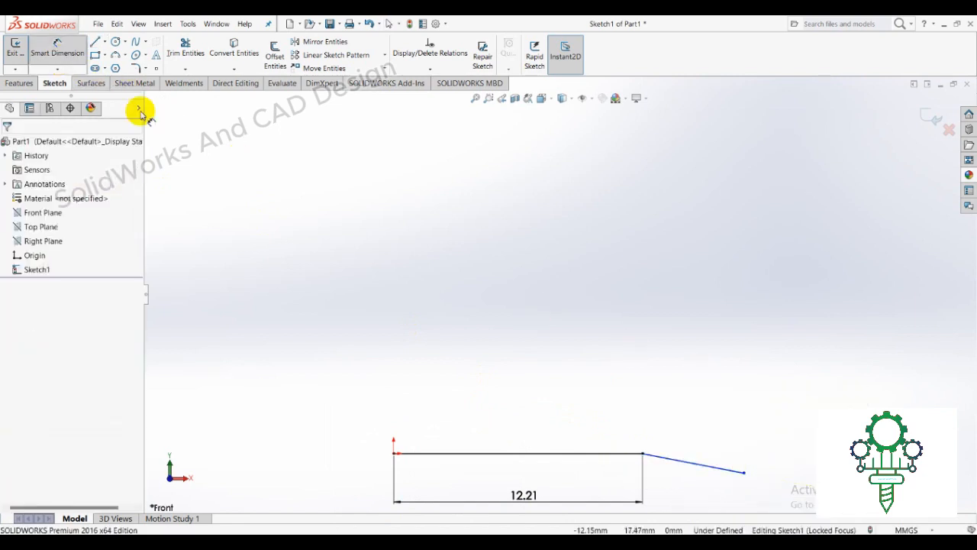
pyautogui.click(671, 466)
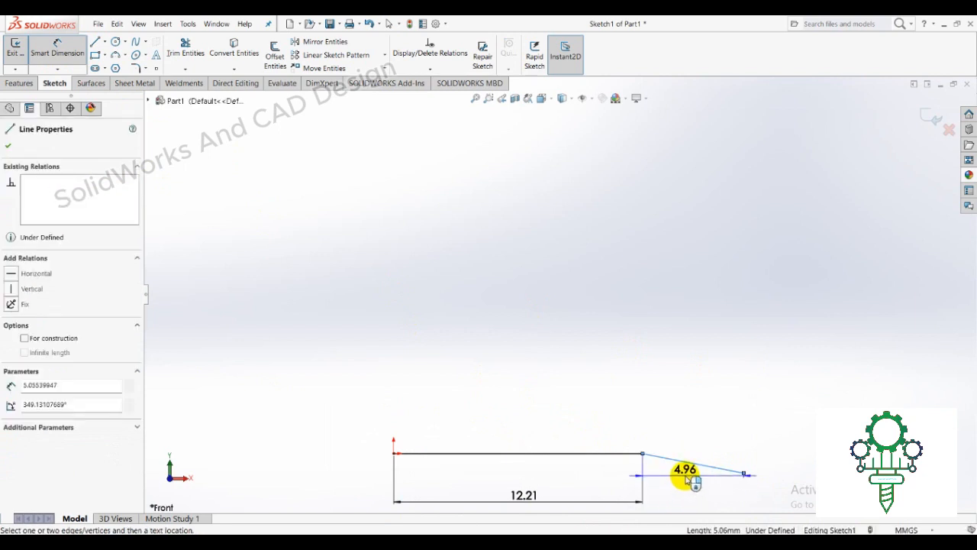
pyautogui.click(698, 469)
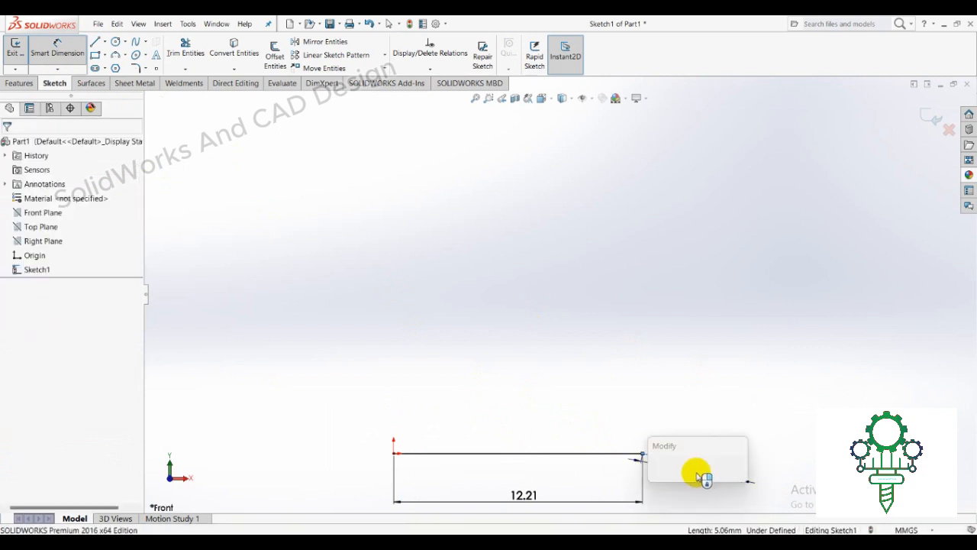
pyautogui.write('8')
pyautogui.press('Return')
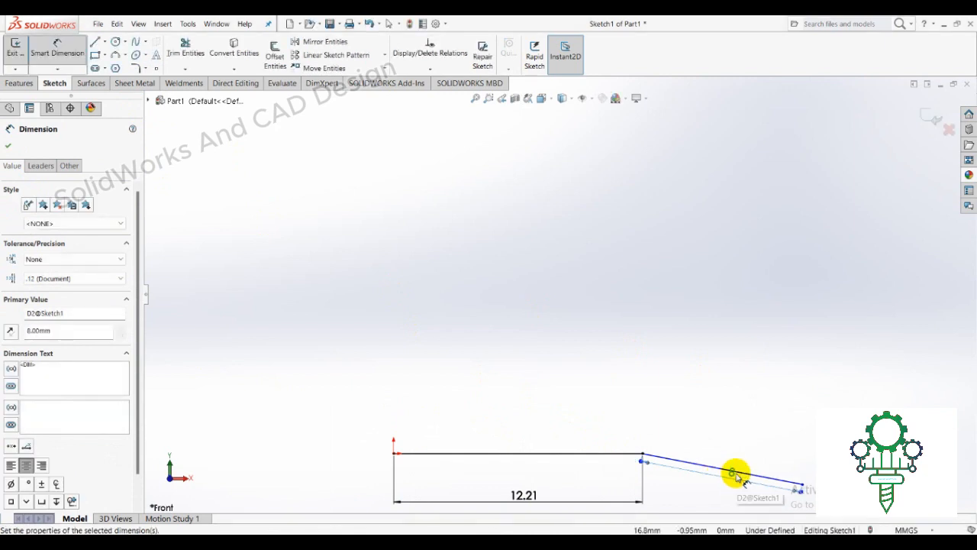
pyautogui.moveTo(730, 476); pyautogui.dragTo(720, 489)
pyautogui.click(724, 439)
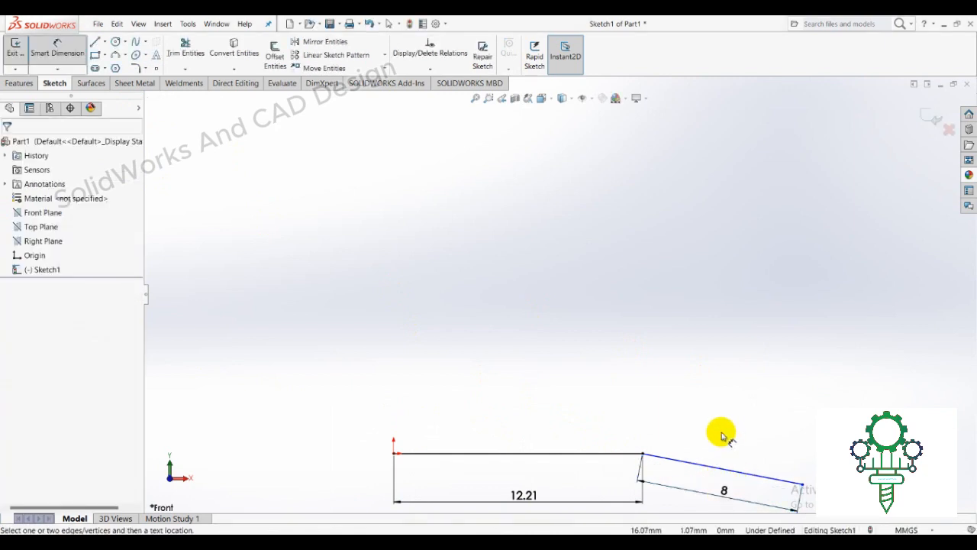
# Dimension the angle between the sloped line and the horizontal line's extension as 15°
pyautogui.click(640, 453)
pyautogui.click(676, 459)
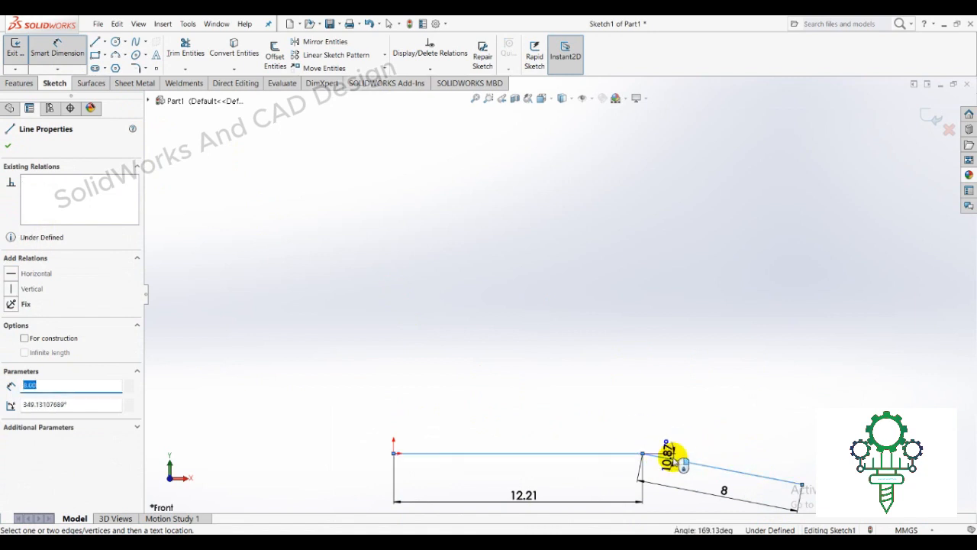
pyautogui.click(679, 465)
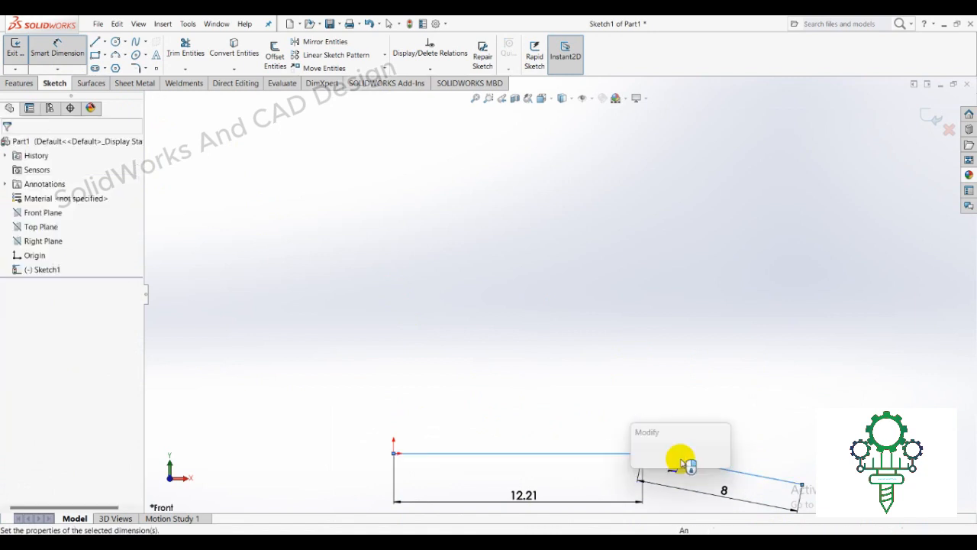
pyautogui.write('15')
pyautogui.press('Return')
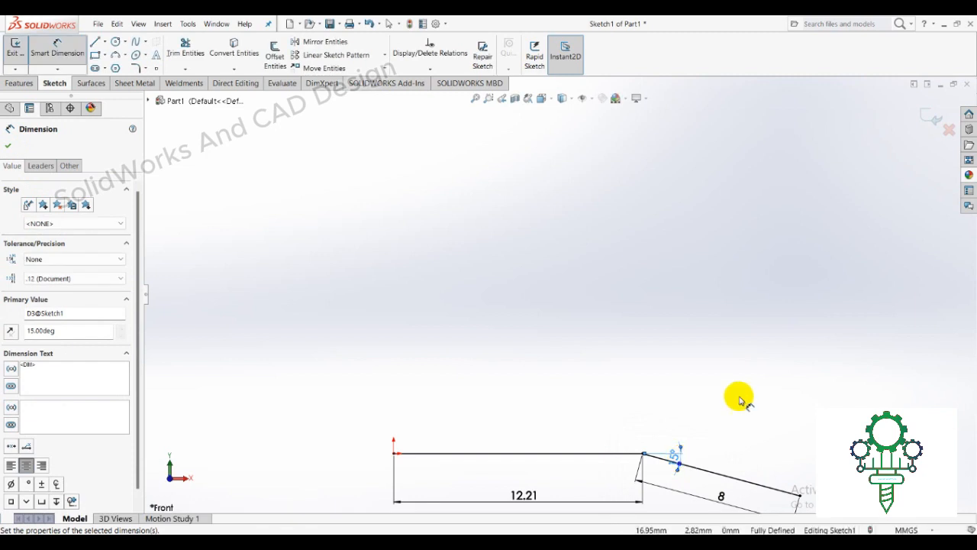
# Move the sloped line's 8 mm dimension slightly farther below the line and finish dimensioning
pyautogui.scroll(1, 740, 400)
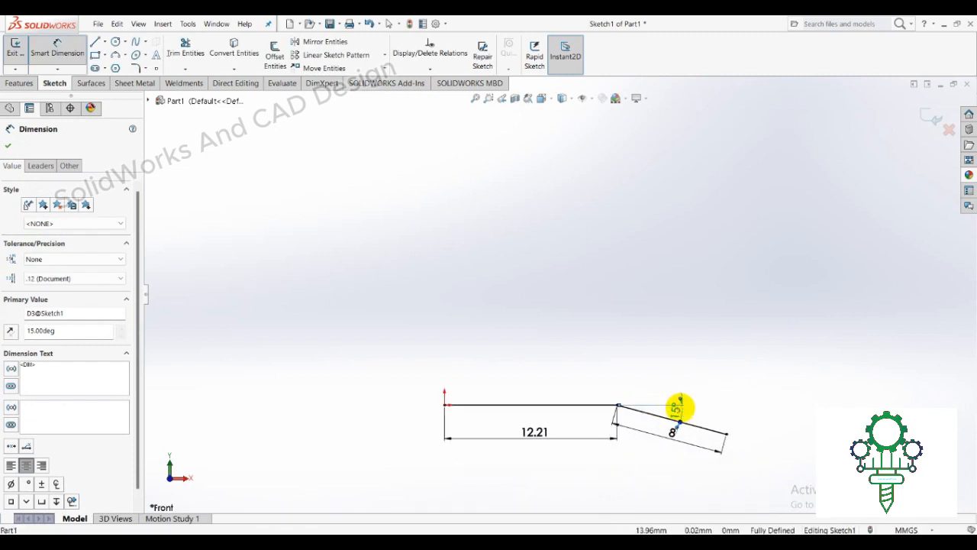
pyautogui.click(713, 368)
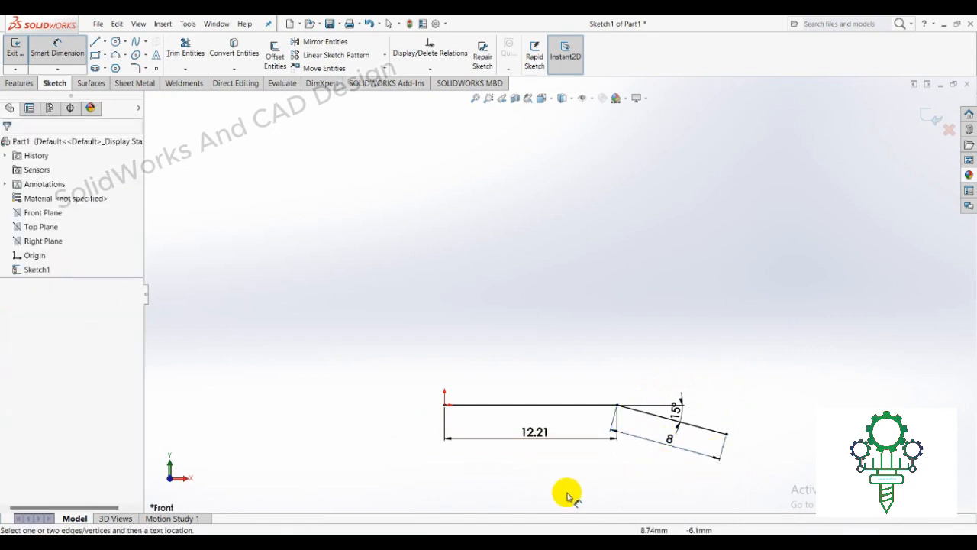
pyautogui.click(75, 46)
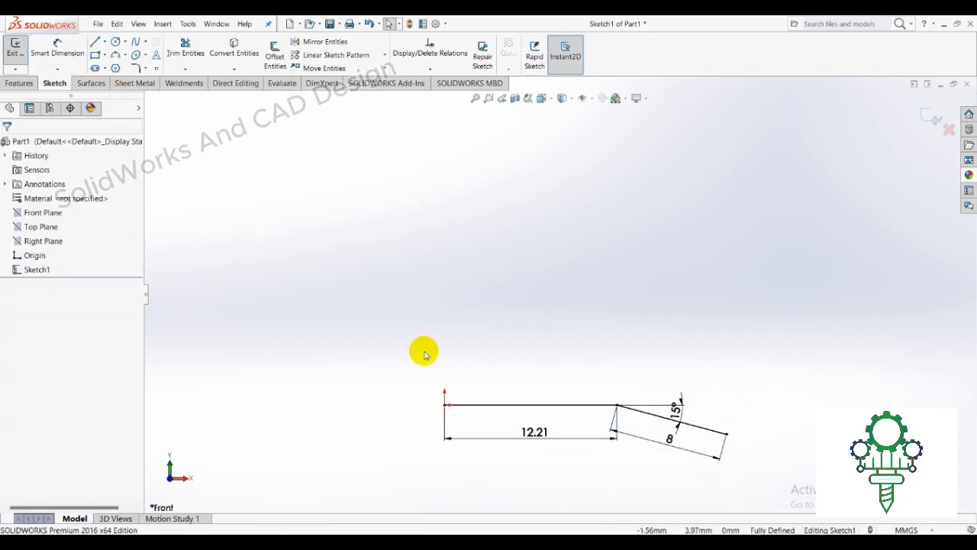
# Check the next edge in the EX-09 drawing and sketch a horizontal line about 9 mm long rightward from the sloped line's lower end
pyautogui.click(468, 540)
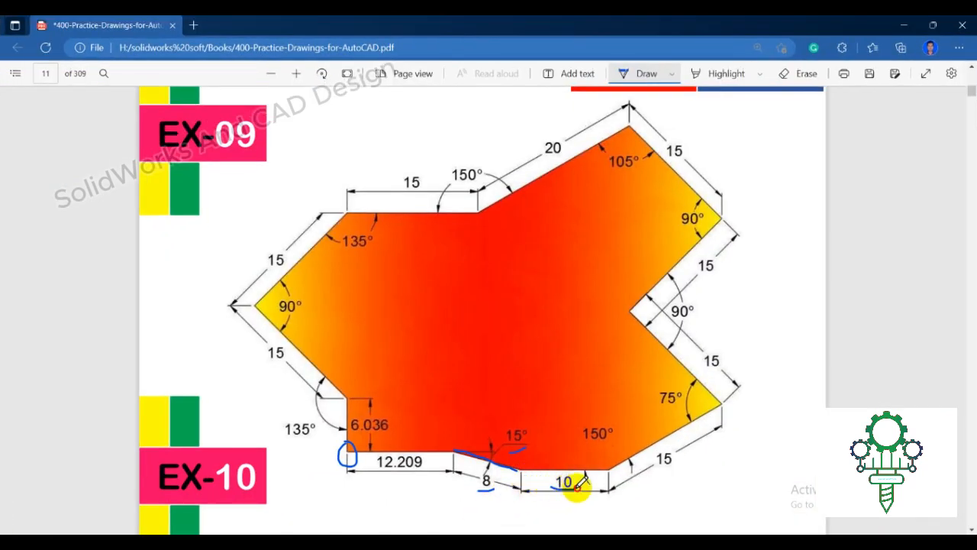
pyautogui.click(468, 540)
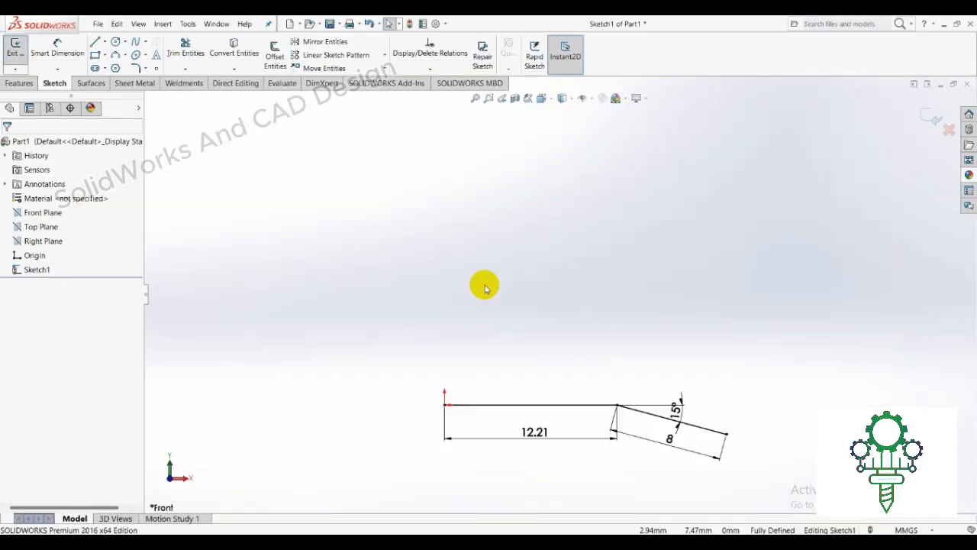
pyautogui.click(95, 42)
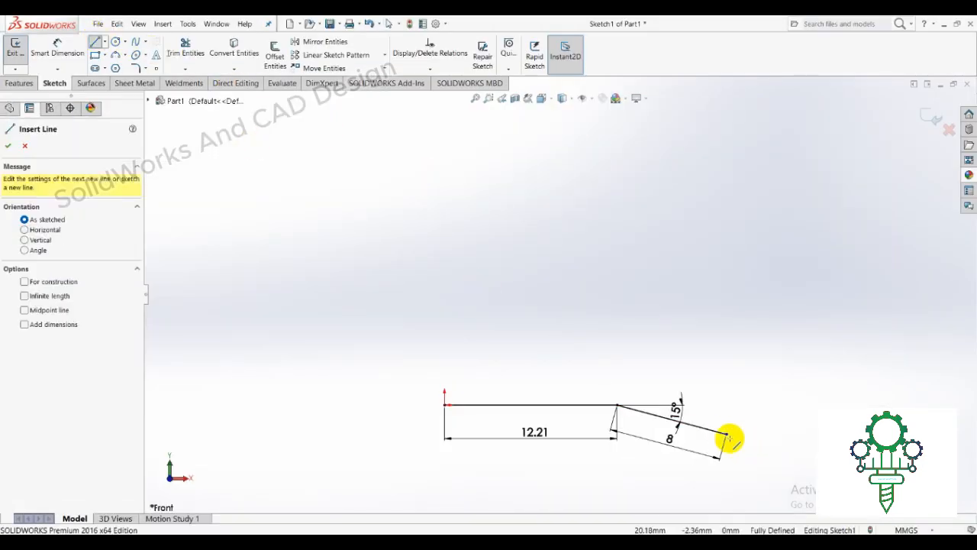
pyautogui.click(726, 434)
pyautogui.click(857, 433)
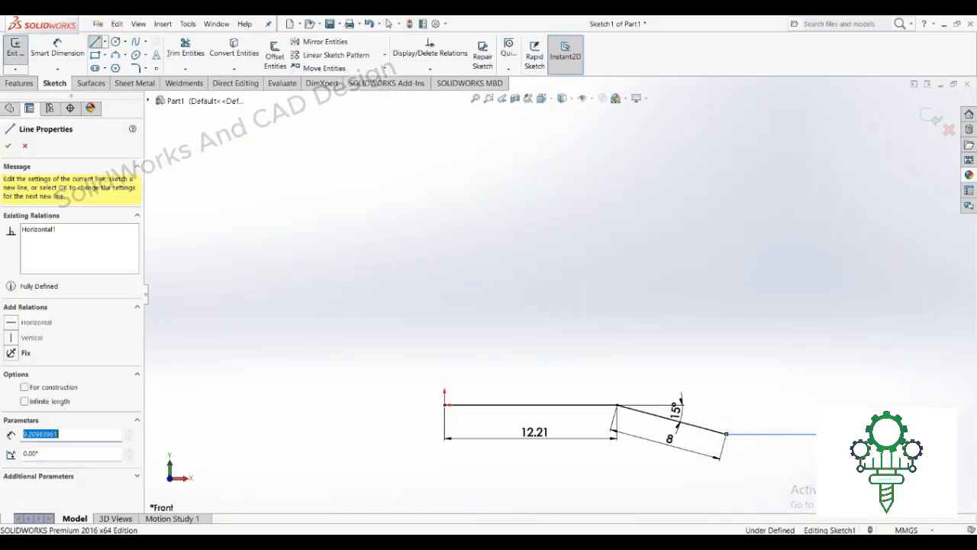
pyautogui.rightClick(854, 411)
pyautogui.click(878, 417)
pyautogui.press('Escape')
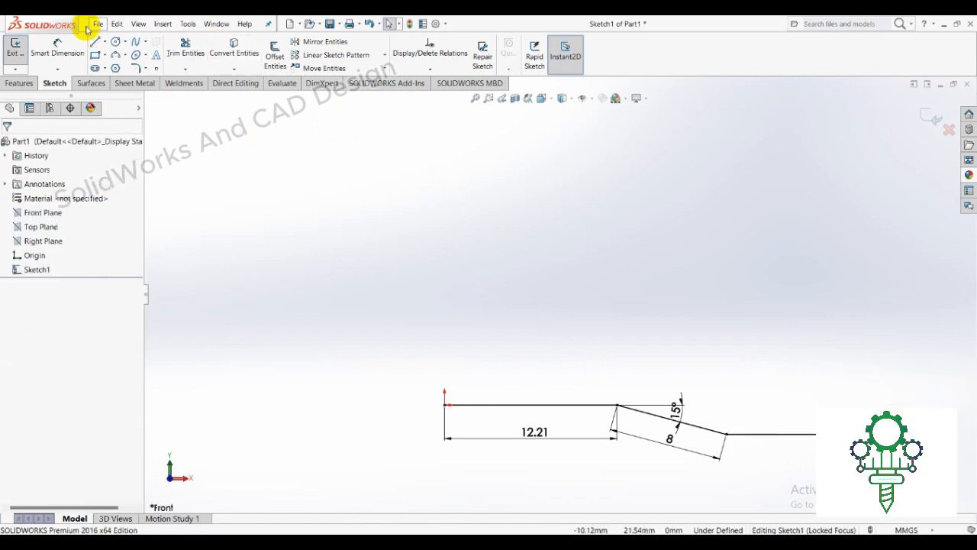
# Dimension the new horizontal line's length as 10 mm, placing the dimension below the line
pyautogui.click(57, 47)
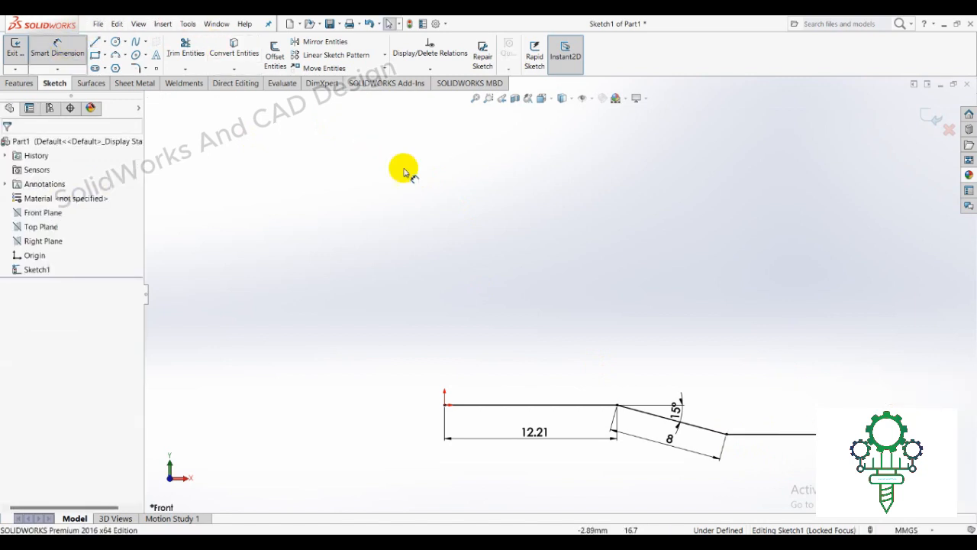
pyautogui.click(791, 434)
pyautogui.click(808, 453)
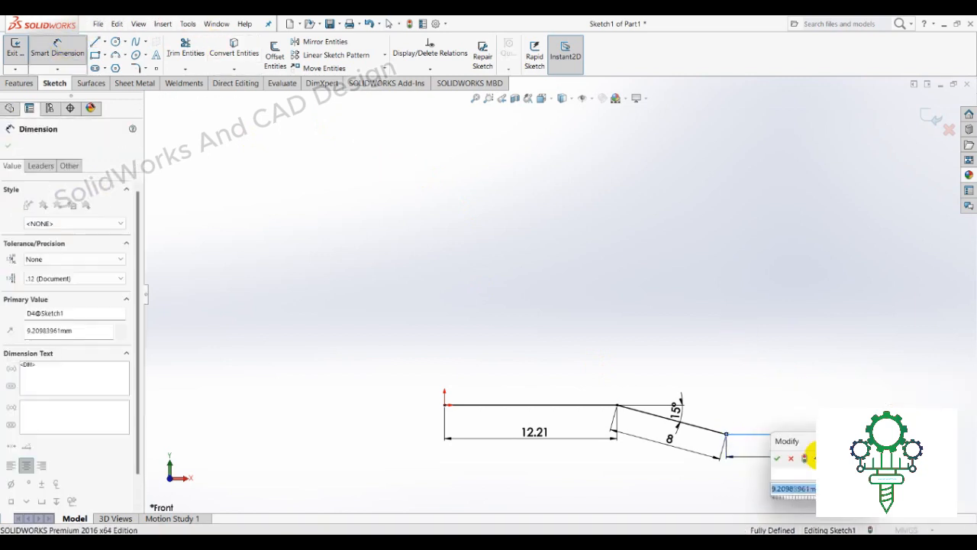
pyautogui.press('Return')
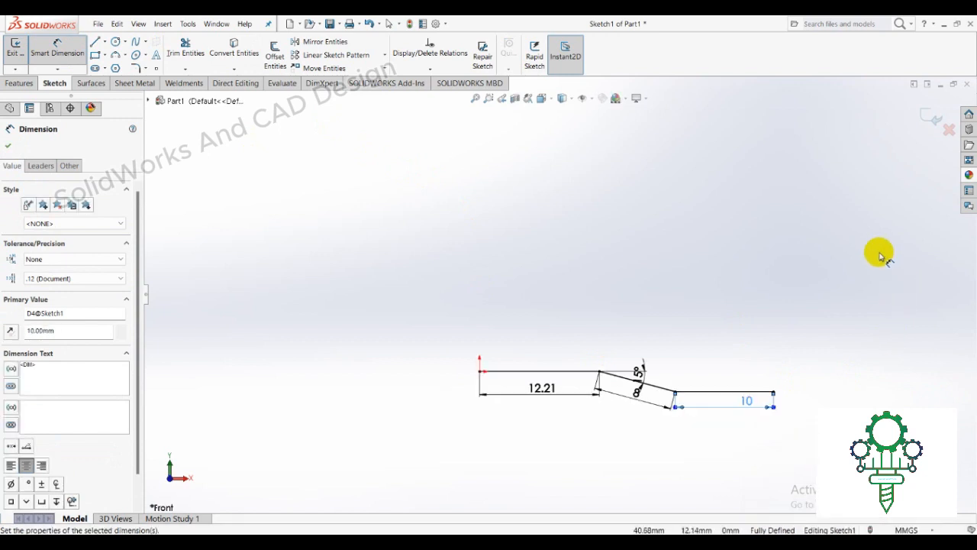
pyautogui.click(811, 334)
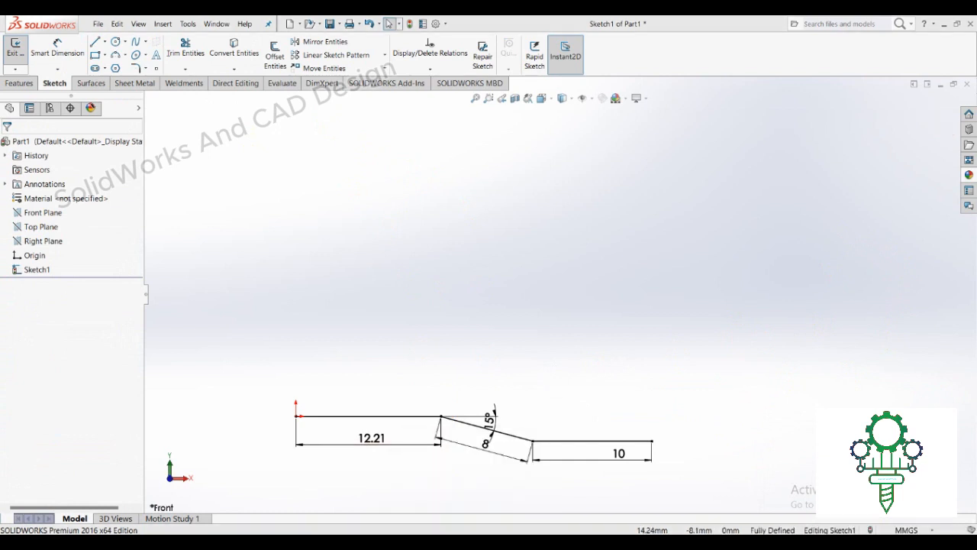
# Switch to the practice drawings PDF and mark the 15 length and 150° angle of the edge following the 10 mm edge
pyautogui.hotkey('alt', 'Tab')
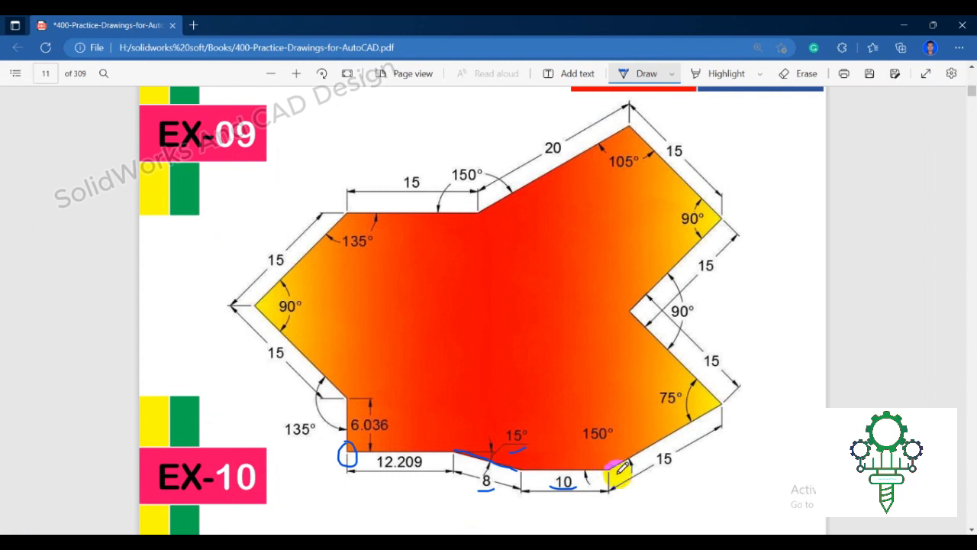
pyautogui.moveTo(679, 468); pyautogui.dragTo(678, 467)
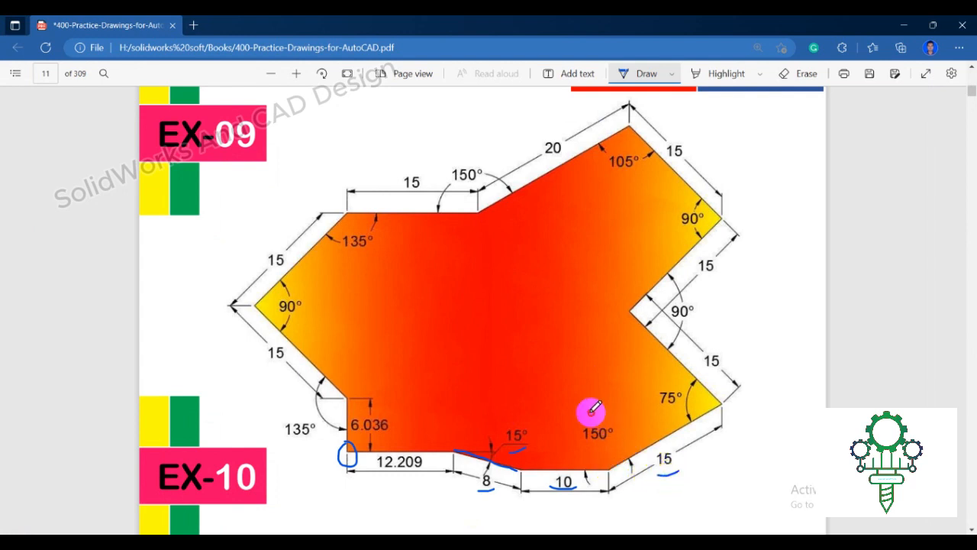
pyautogui.moveTo(591, 412)
pyautogui.mouseDown()
pyautogui.moveTo(580, 444)
pyautogui.moveTo(612, 417)
pyautogui.mouseUp()
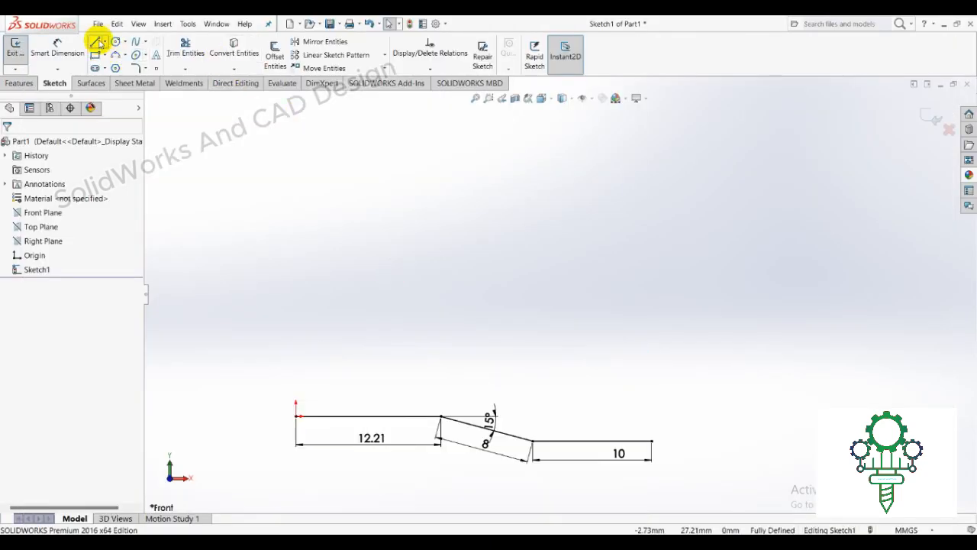
# Sketch a line about 14 mm long sloping up to the right from the end of the 10 mm line
pyautogui.click(98, 42)
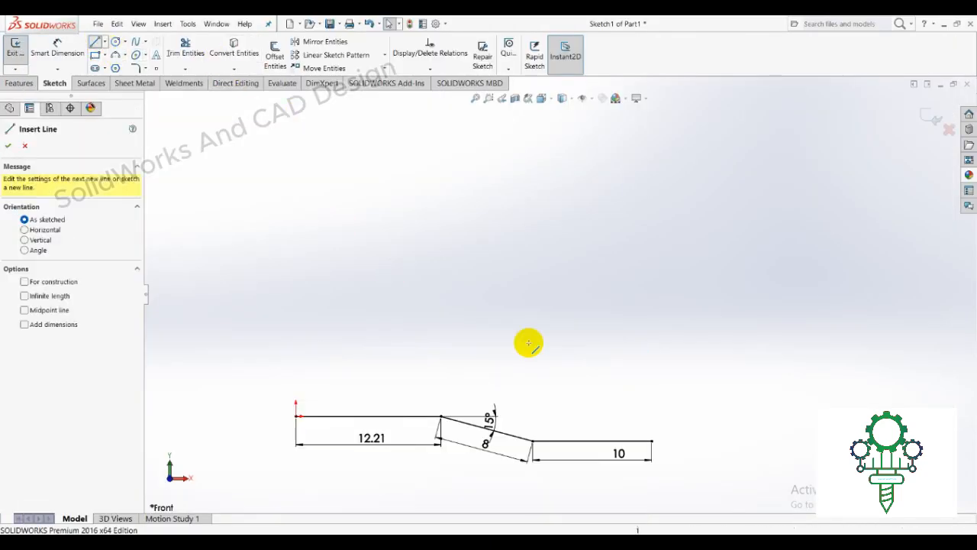
pyautogui.click(651, 441)
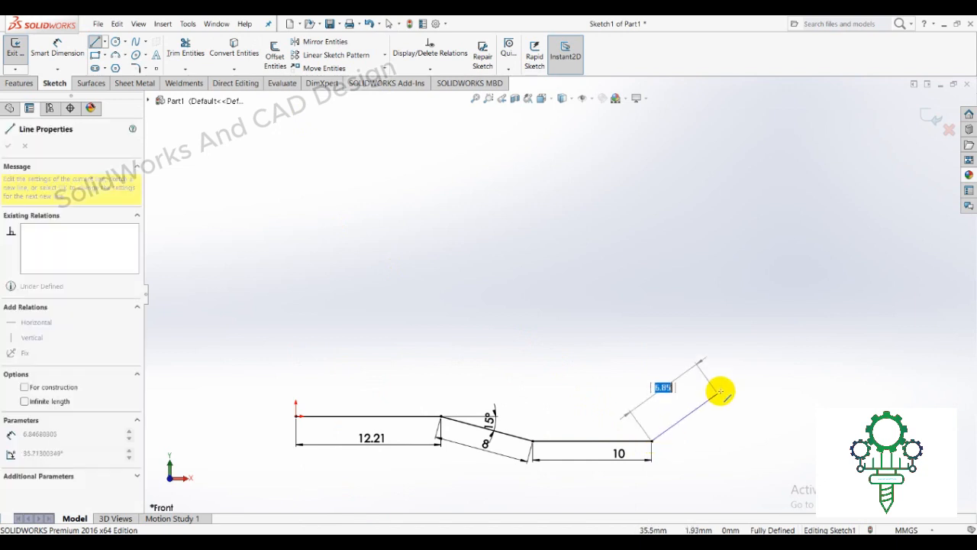
pyautogui.click(784, 343)
pyautogui.rightClick(785, 343)
pyautogui.press('Escape')
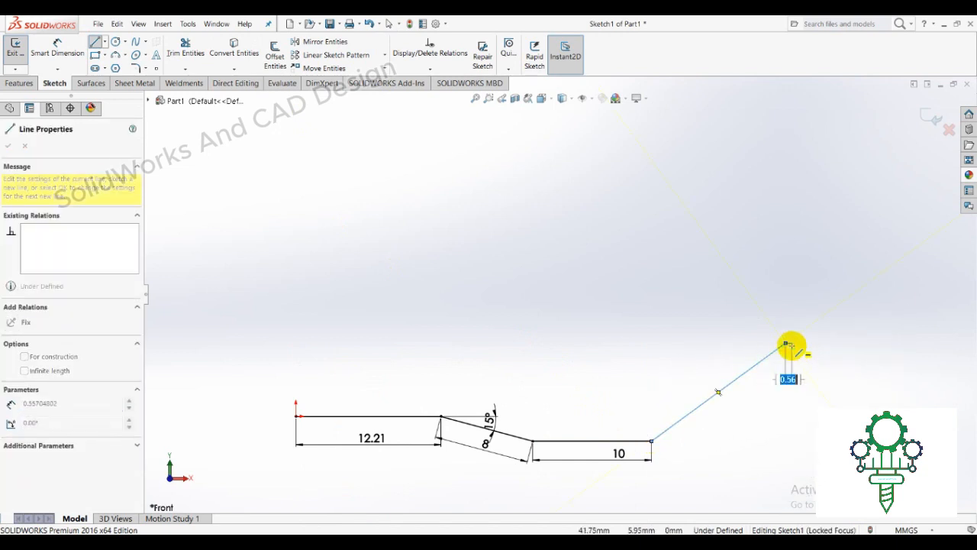
pyautogui.rightClick(788, 347)
pyautogui.press('Escape')
pyautogui.rightClick(800, 353)
pyautogui.click(828, 354)
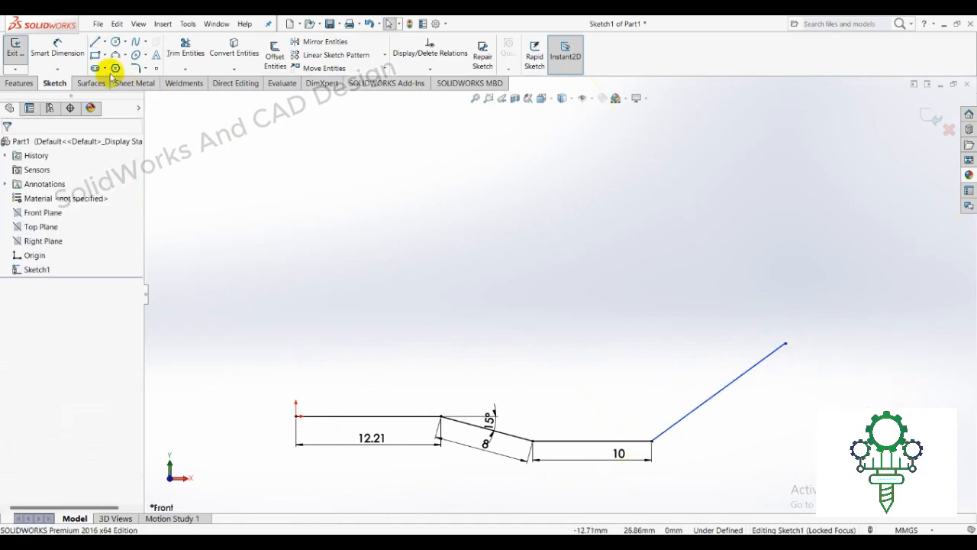
# Dimension the rising line's aligned length as 15 mm, placing the dimension below the line
pyautogui.click(57, 50)
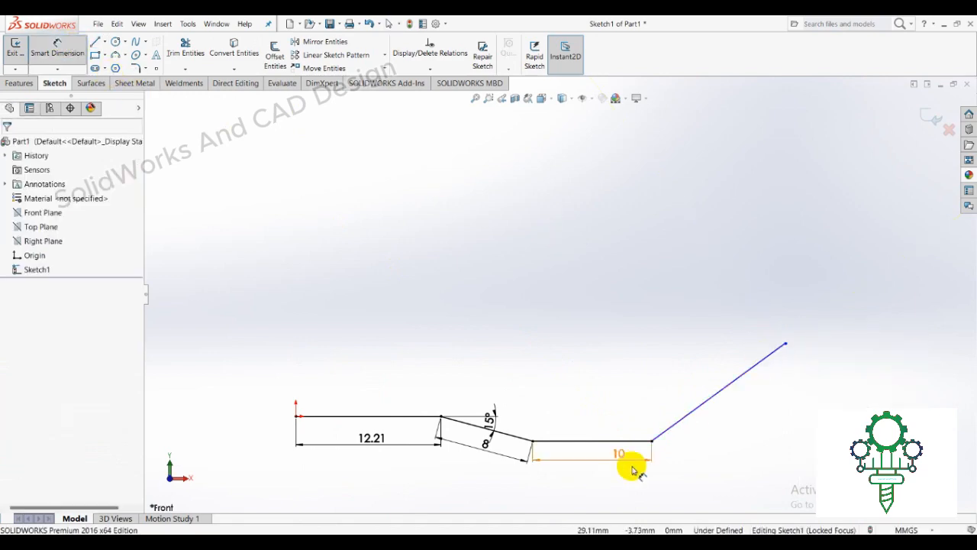
pyautogui.click(470, 539)
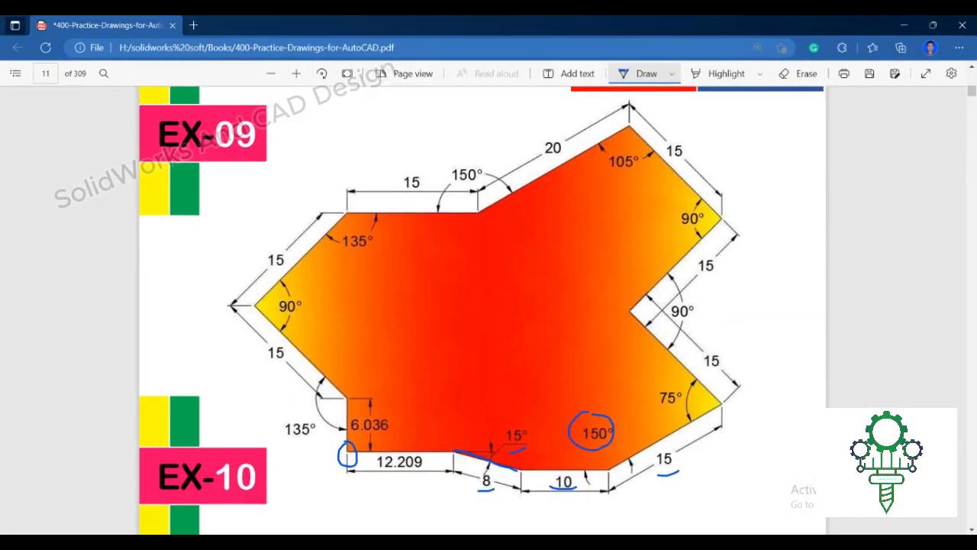
pyautogui.hotkey('alt', 'Tab')
pyautogui.click(750, 370)
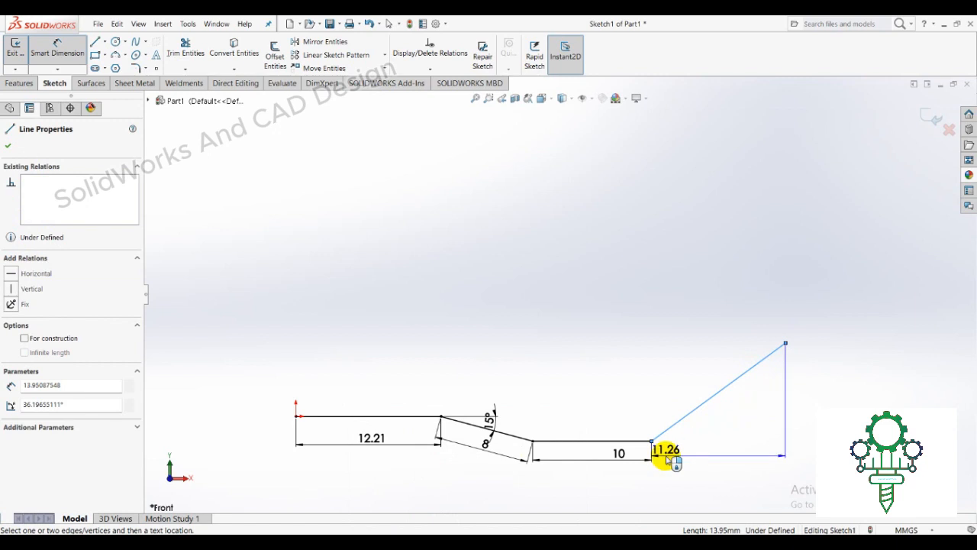
pyautogui.click(729, 421)
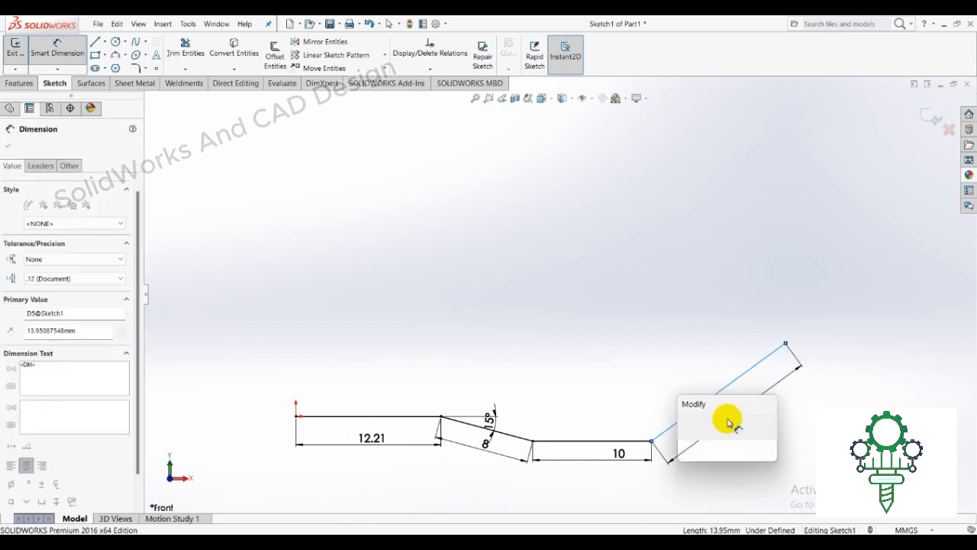
pyautogui.write('15')
pyautogui.press('Return')
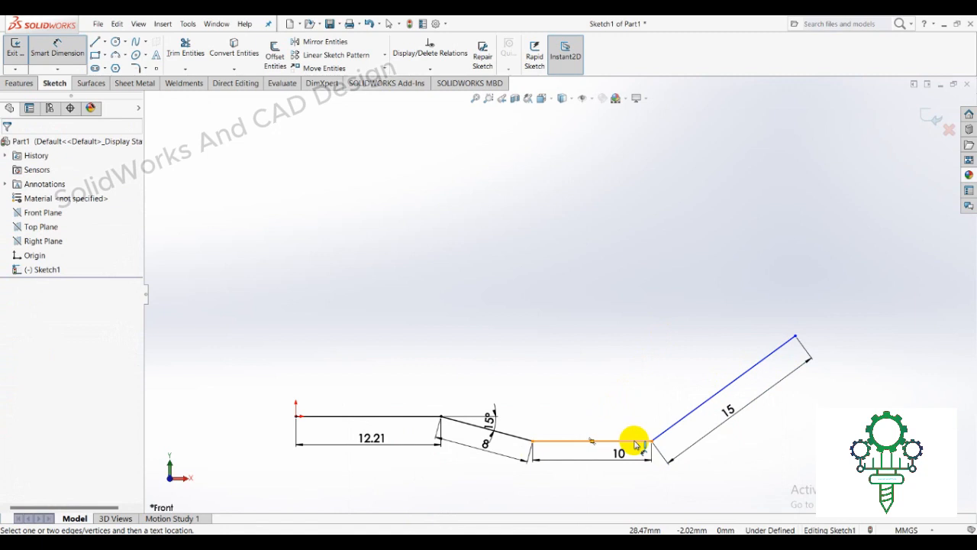
# Dimension the angle between the 10 mm horizontal line and the rising 15 mm line as 150°, placed above their shared corner
pyautogui.click(634, 443)
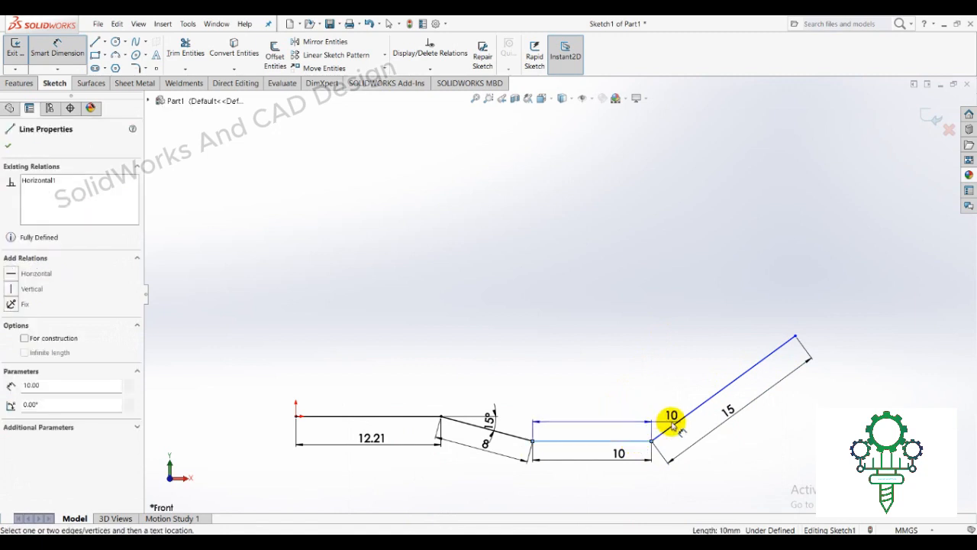
pyautogui.click(672, 421)
pyautogui.click(639, 418)
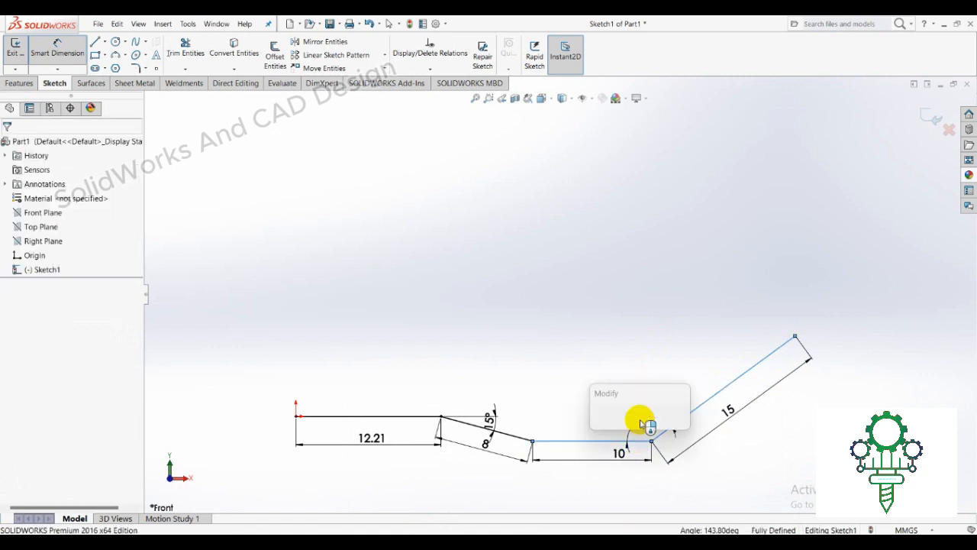
pyautogui.write('150')
pyautogui.press('Return')
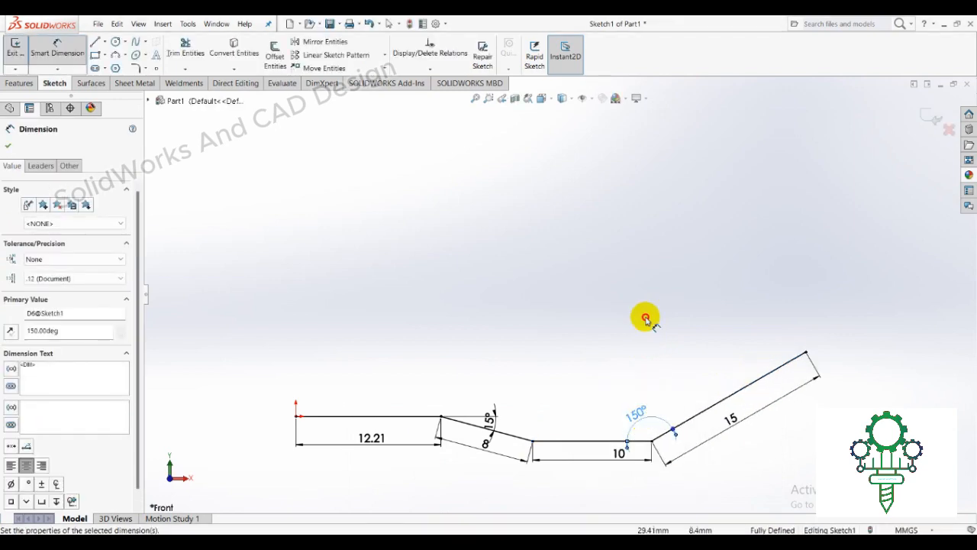
pyautogui.click(646, 318)
pyautogui.scroll(1, 685, 297)
pyautogui.scroll(1, 686, 298)
pyautogui.scroll(-2, 789, 270)
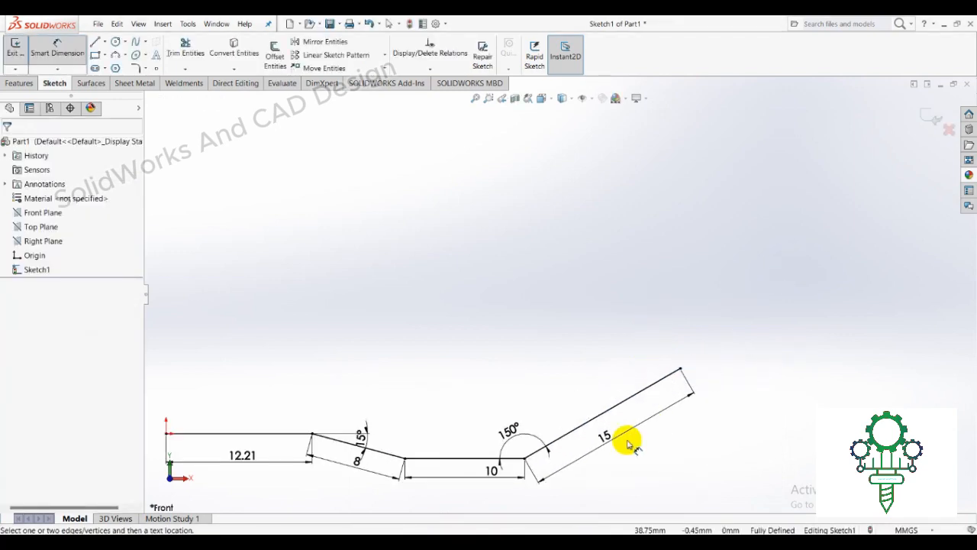
# In the EX-09 PDF drawing, trace the next edge and circle its 15 length and 75° angle, and return to SolidWorks
pyautogui.click(453, 538)
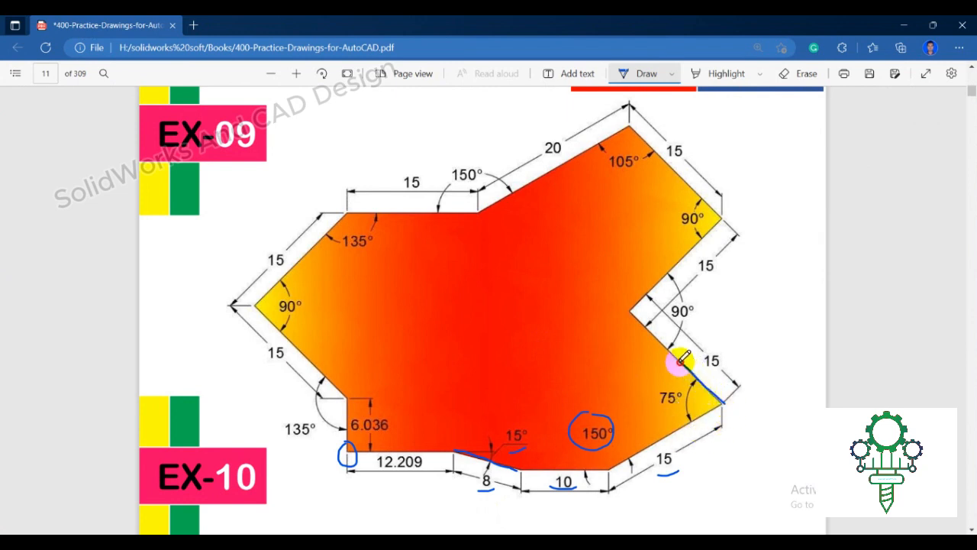
pyautogui.moveTo(680, 361)
pyautogui.mouseDown()
pyautogui.moveTo(685, 402)
pyautogui.moveTo(670, 384)
pyautogui.mouseUp()
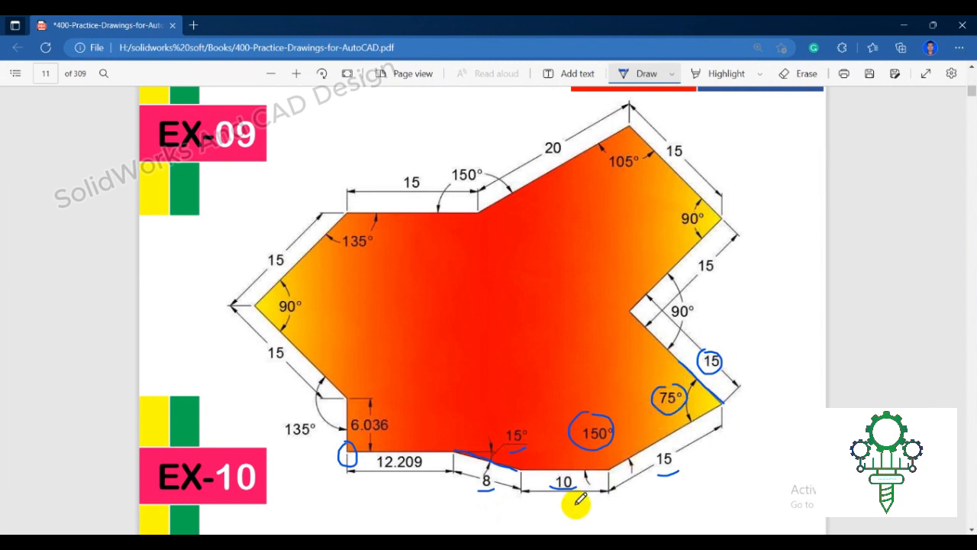
pyautogui.hotkey('alt', 'Tab')
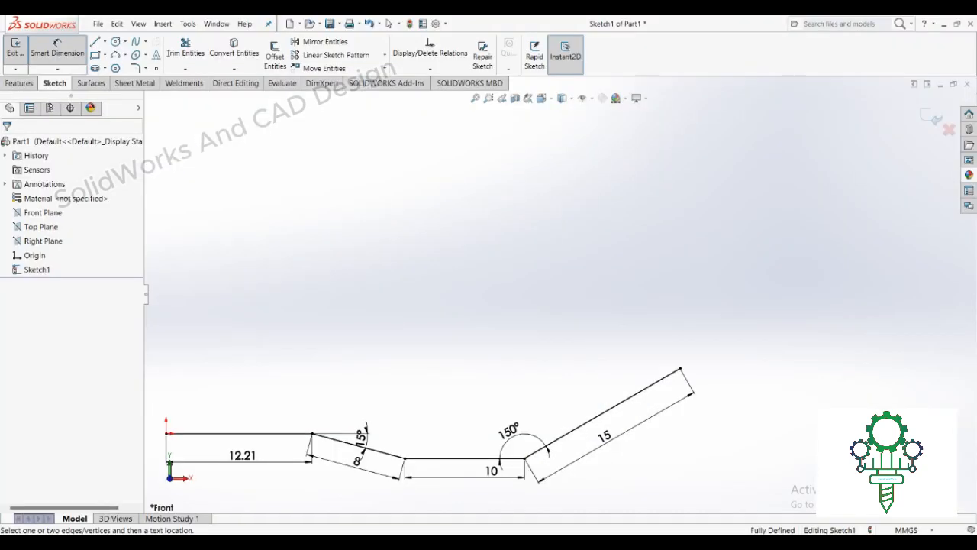
# Sketch a line about 14.5 mm long sloping up to the left from the upper end of the rising 15 mm line
pyautogui.click(95, 42)
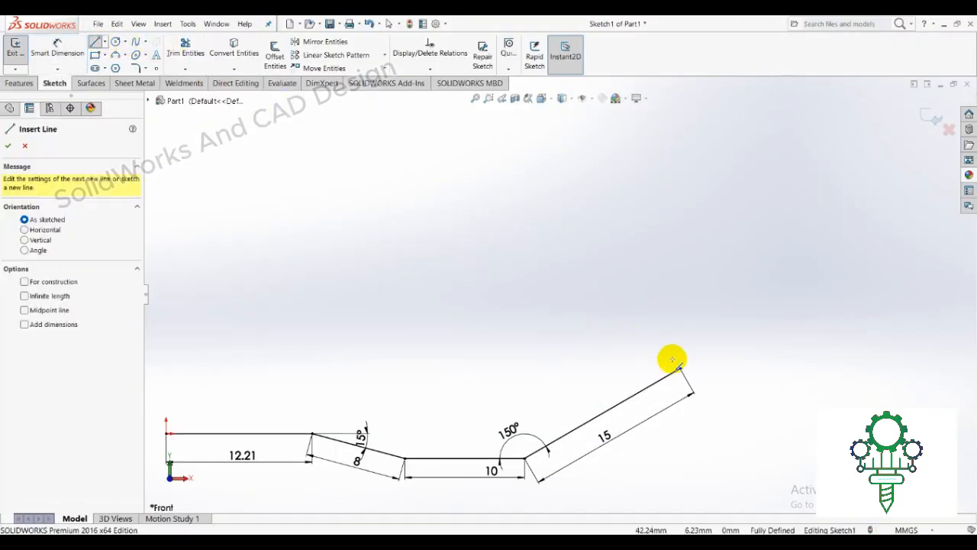
pyautogui.click(680, 368)
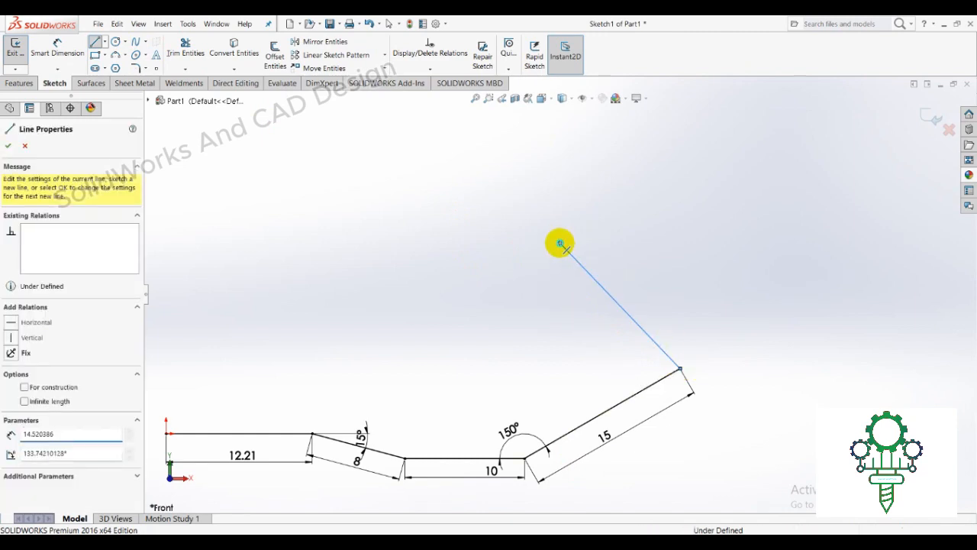
pyautogui.rightClick(560, 242)
pyautogui.click(572, 252)
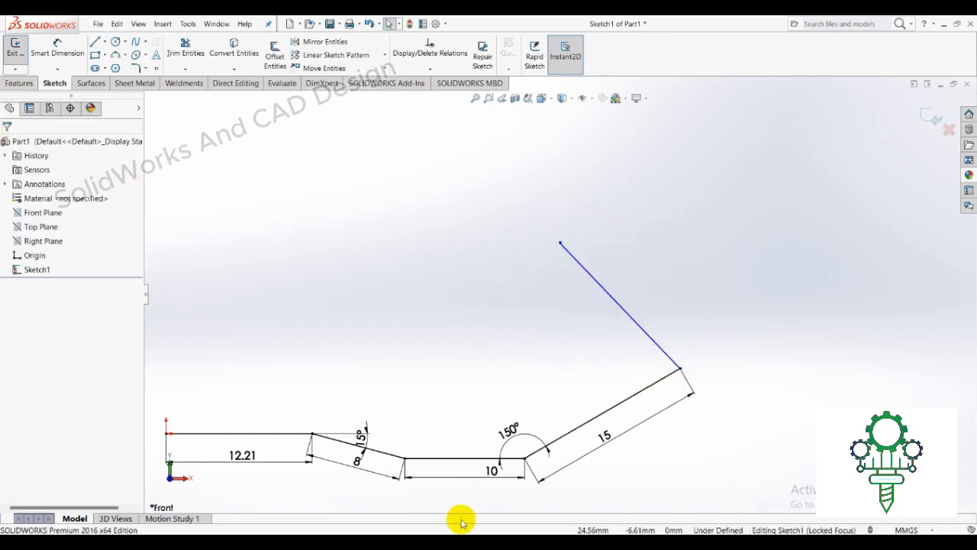
pyautogui.click(461, 539)
pyautogui.click(461, 539)
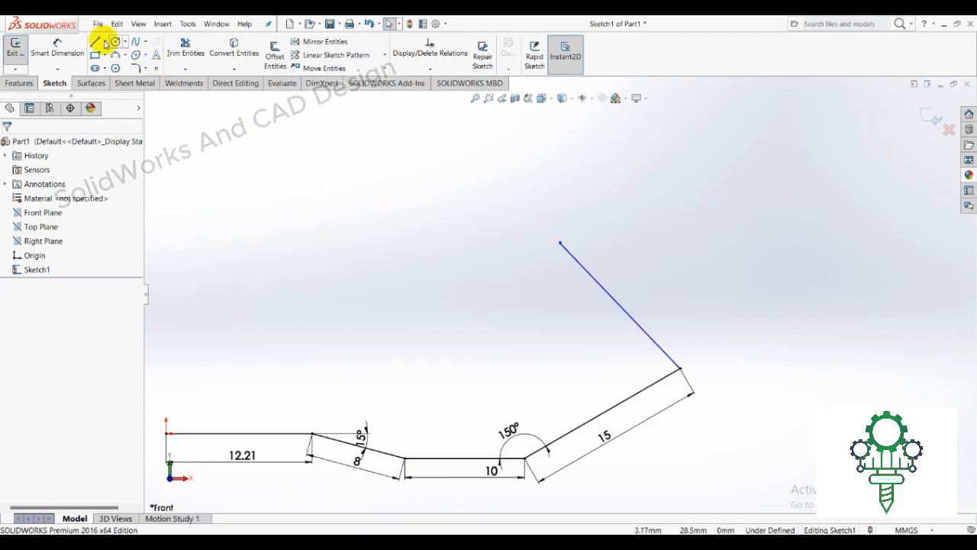
# Dimension the aligned length of the line sloping up to the left as 15 mm, placing the dimension outside the profile
pyautogui.click(60, 47)
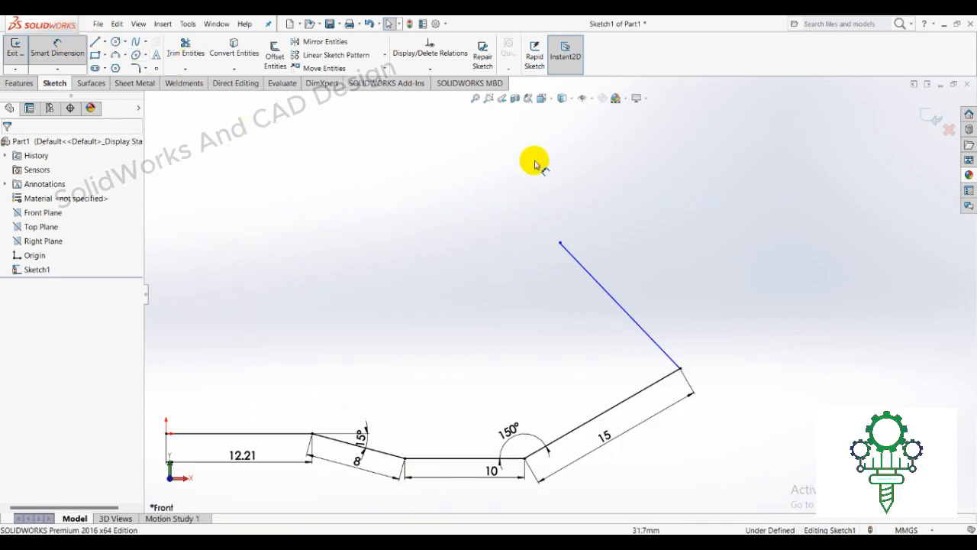
pyautogui.click(582, 264)
pyautogui.click(631, 289)
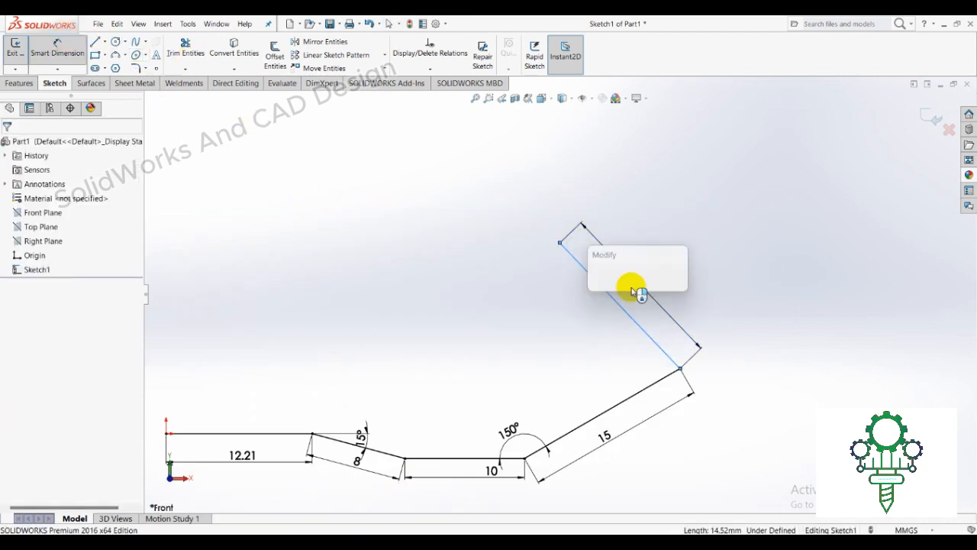
pyautogui.write('15')
pyautogui.press('Return')
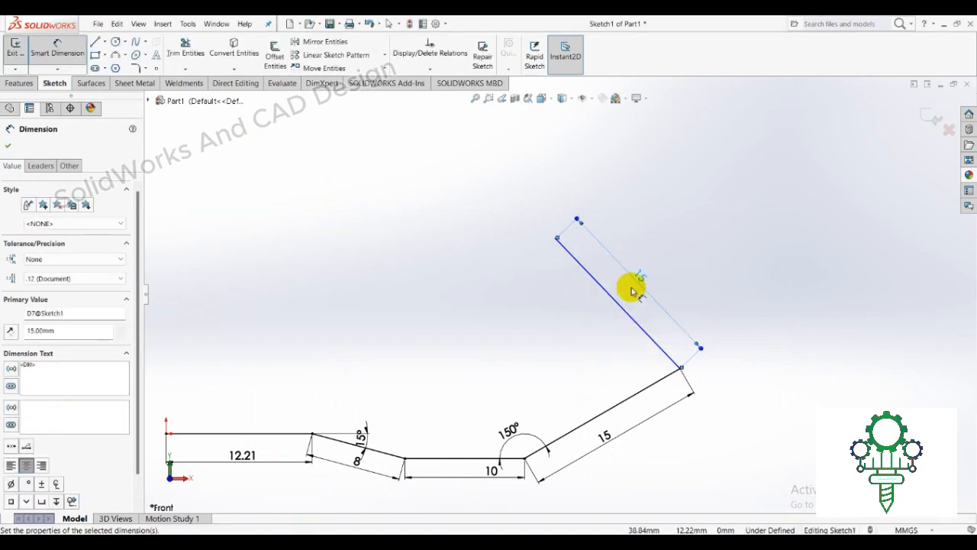
# Dimension the angle between the rising 15 mm line and the line sloping up to the left as 75°, inside their corner
pyautogui.click(632, 398)
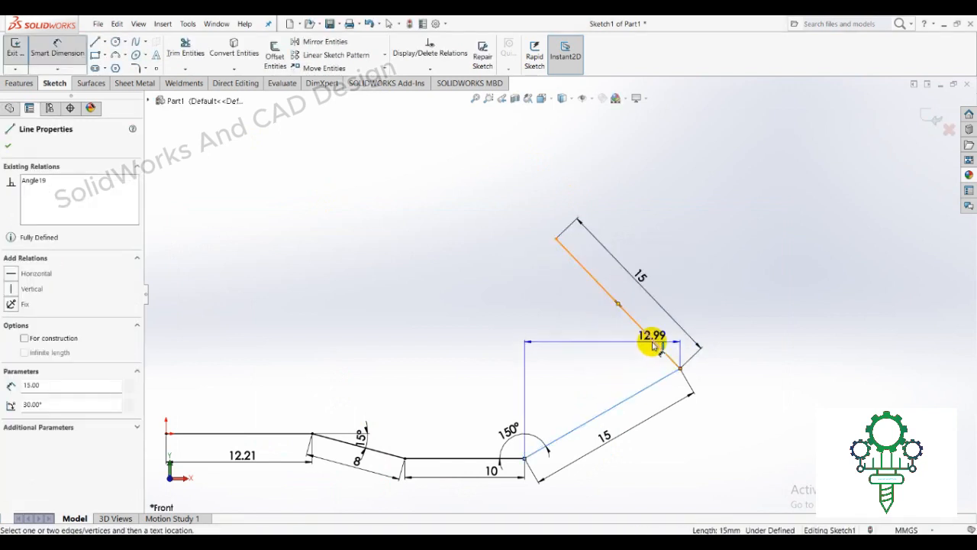
pyautogui.click(650, 337)
pyautogui.click(637, 359)
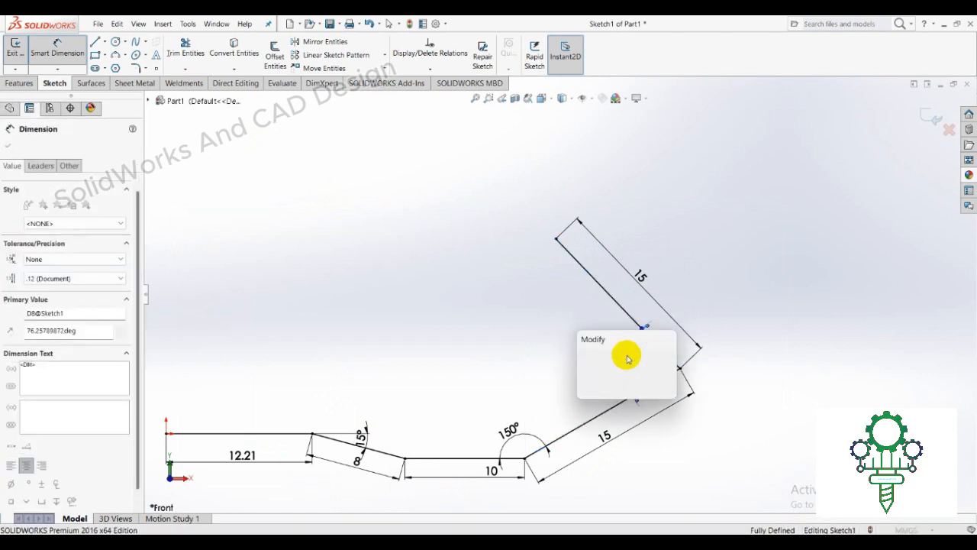
pyautogui.write('75')
pyautogui.press('Return')
pyautogui.click(704, 255)
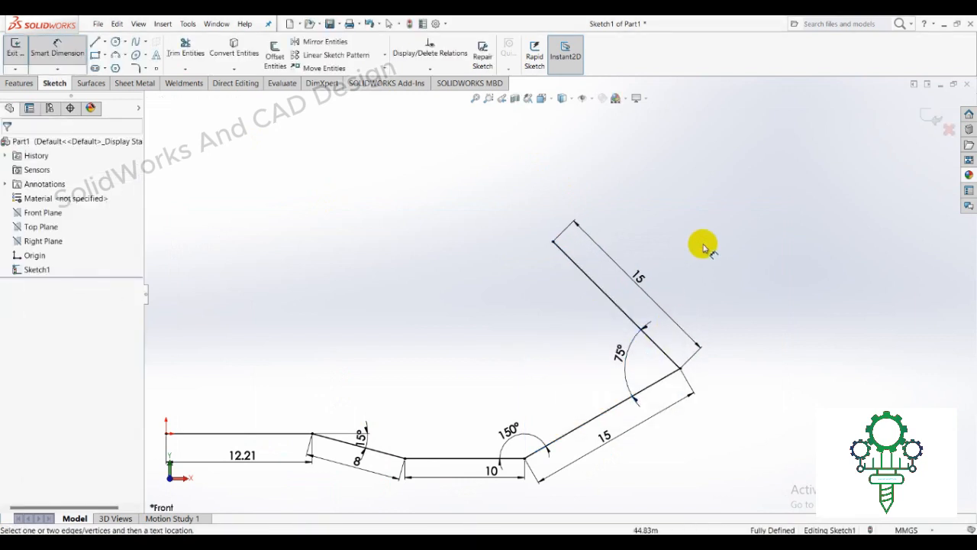
# In the EX-09 PDF drawing, circle the next edge's 15 length and 90° angle, and return to SolidWorks
pyautogui.scroll(1, 610, 194)
pyautogui.scroll(1, 603, 200)
pyautogui.scroll(-1, 520, 183)
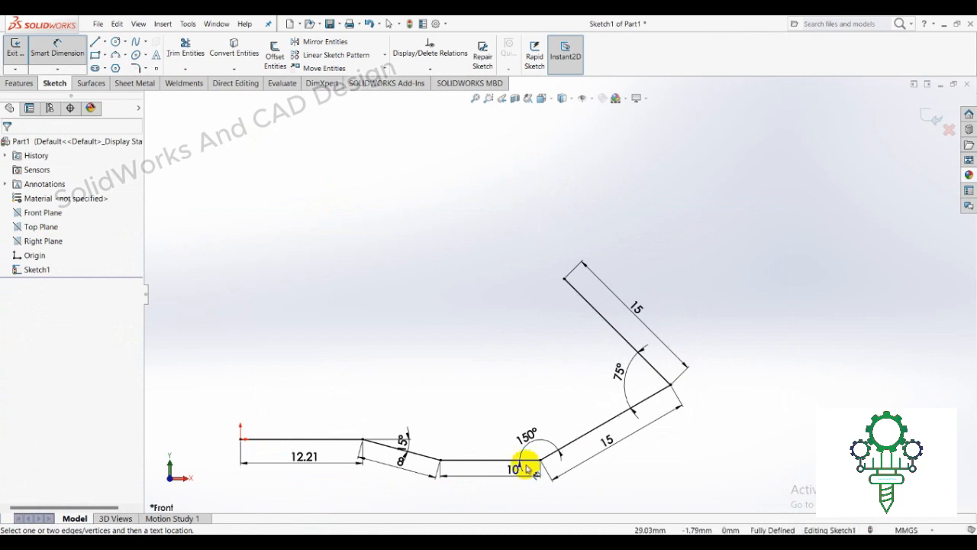
pyautogui.click(481, 541)
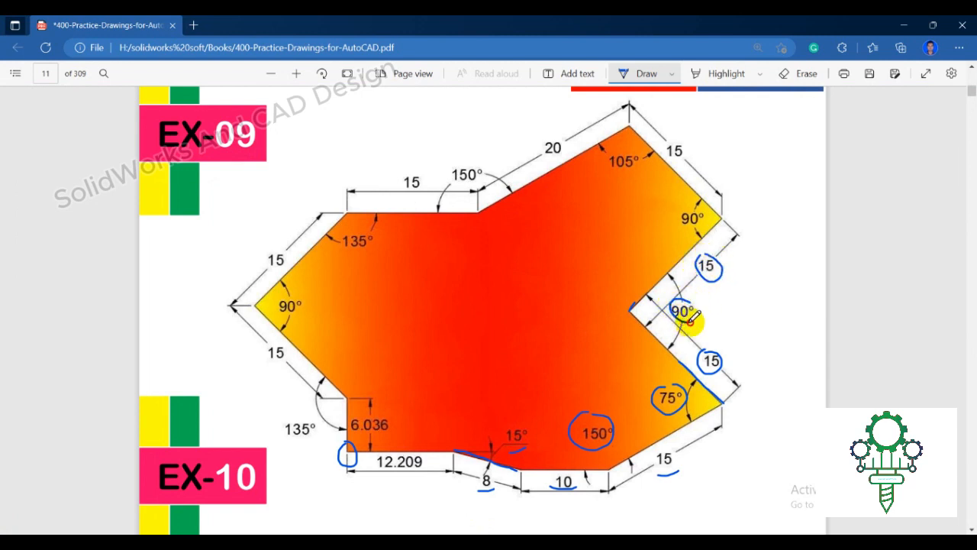
pyautogui.moveTo(691, 321); pyautogui.dragTo(674, 304)
pyautogui.hotkey('alt', 'Tab')
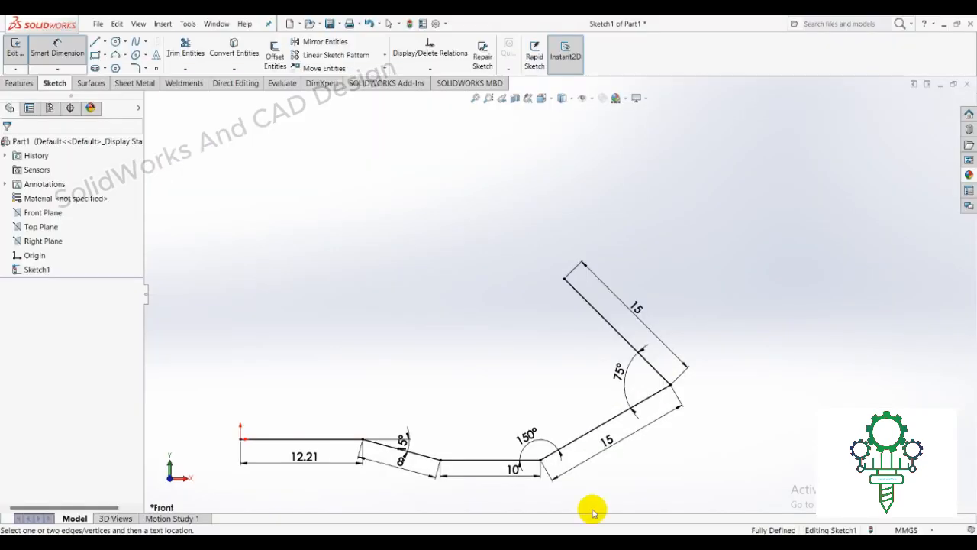
# Sketch a line about 15.6 mm long sloping up to the right from the upper end of the last 15 mm line
pyautogui.click(95, 43)
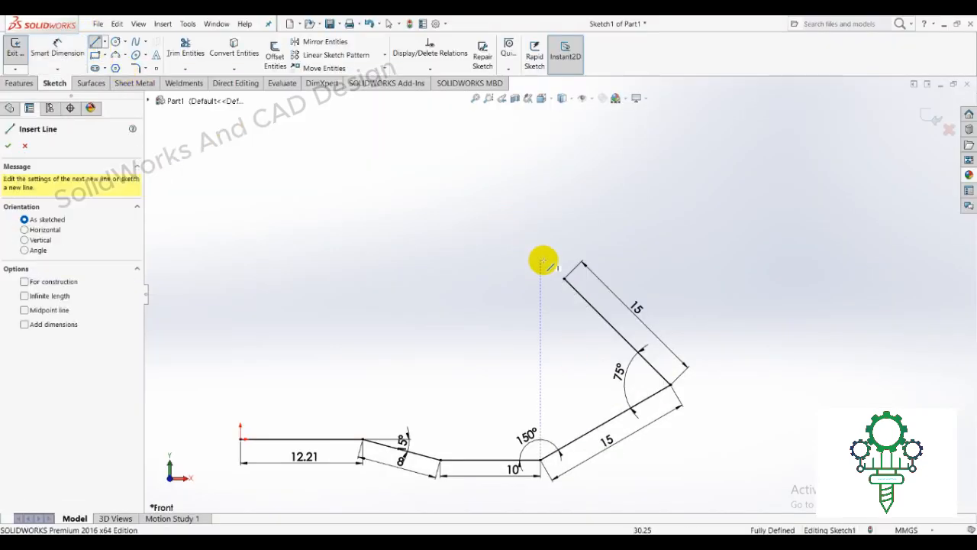
pyautogui.click(565, 277)
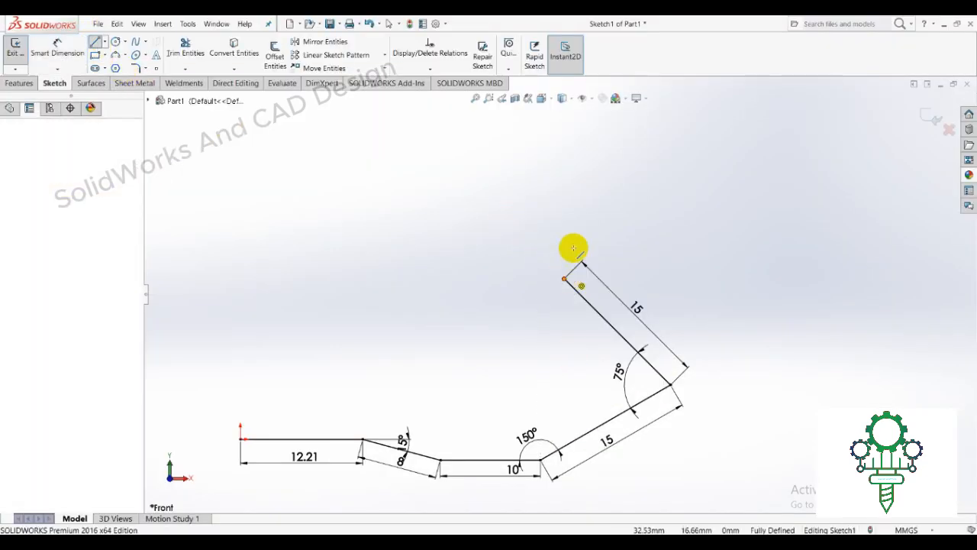
pyautogui.click(660, 156)
pyautogui.rightClick(662, 157)
pyautogui.click(678, 166)
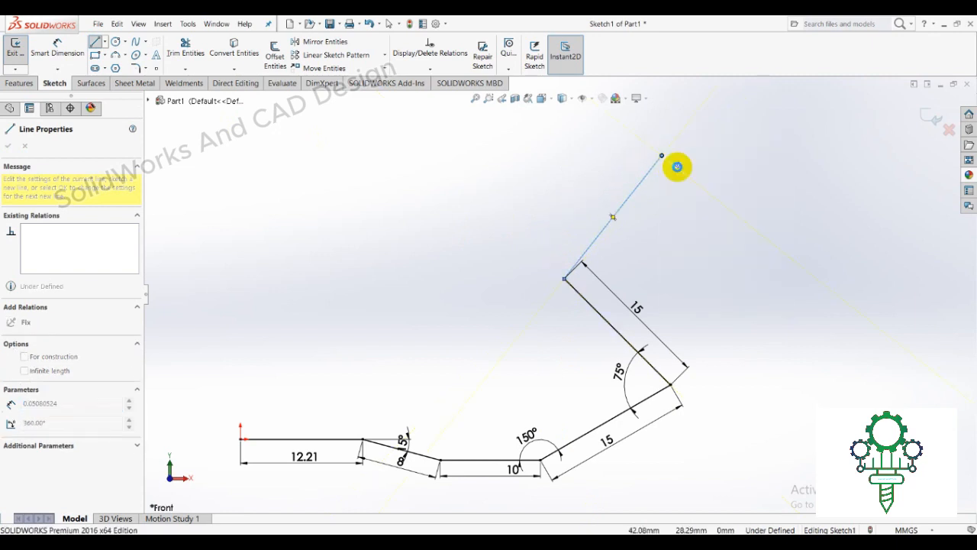
pyautogui.click(57, 49)
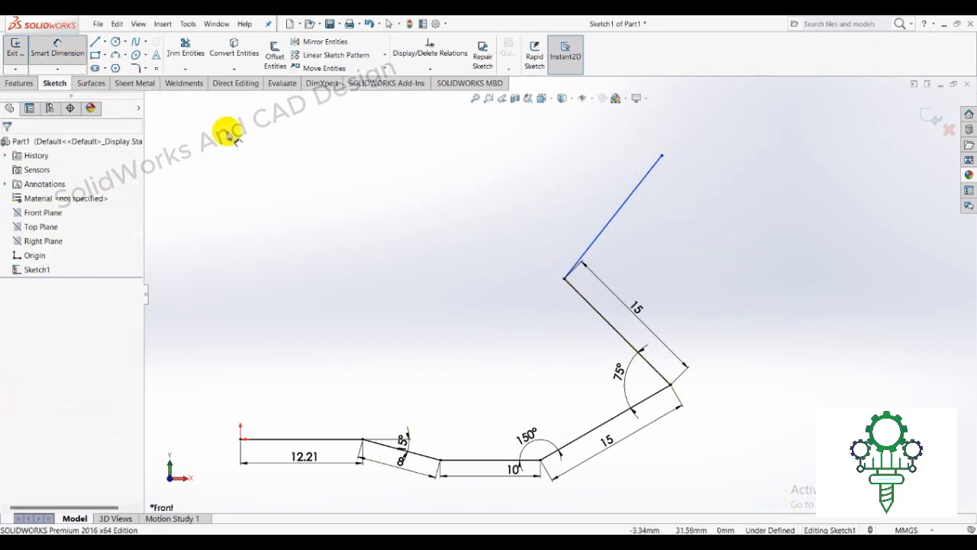
pyautogui.click(584, 251)
pyautogui.click(584, 296)
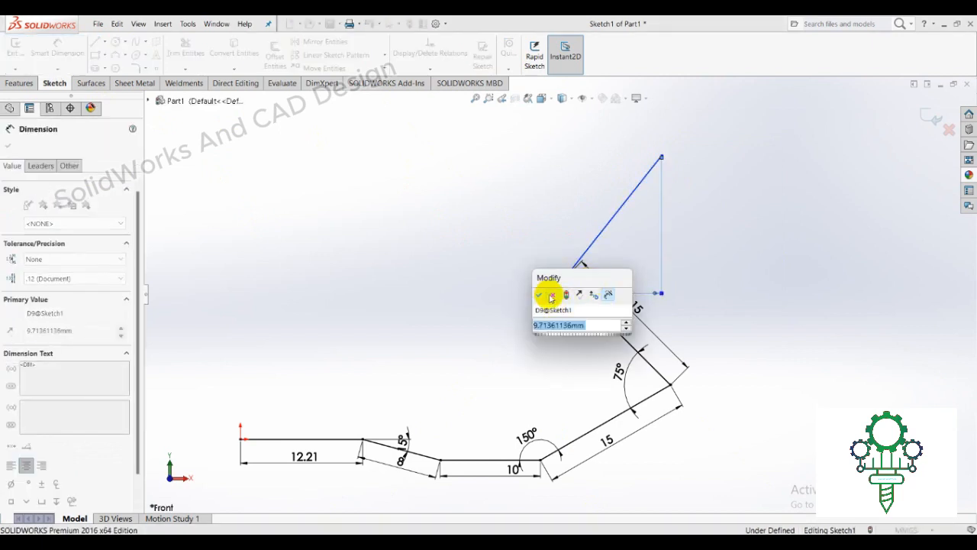
pyautogui.click(549, 296)
pyautogui.moveTo(585, 286); pyautogui.dragTo(624, 262)
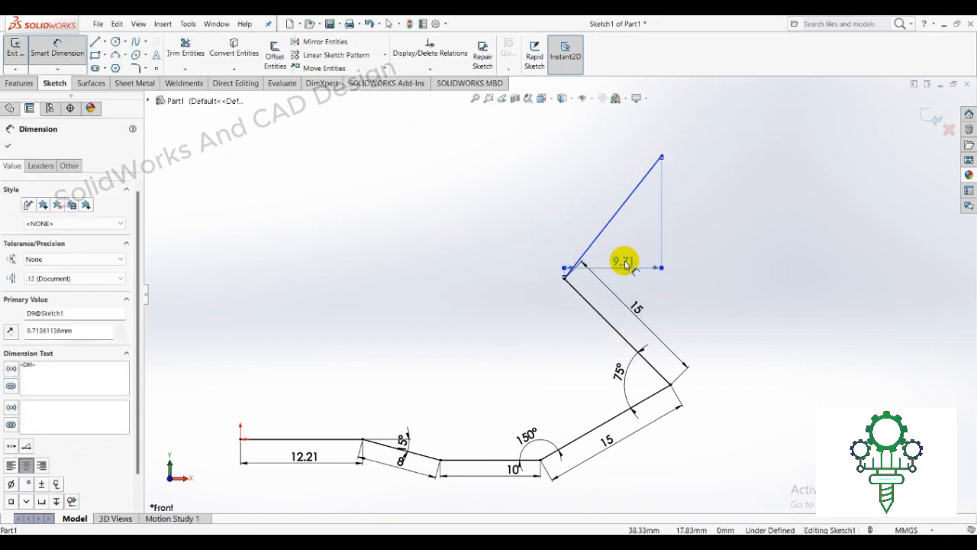
pyautogui.press('Delete')
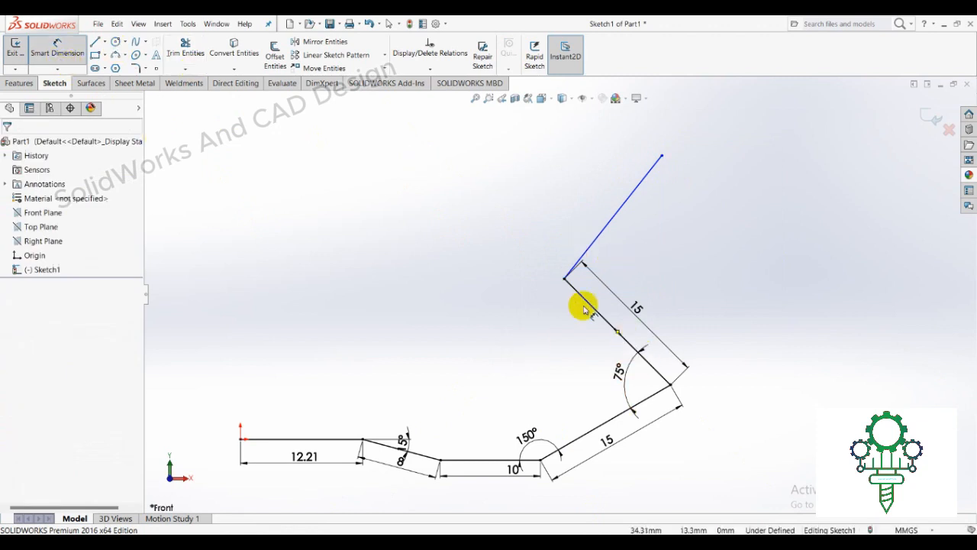
# Dimension the angle between the upper 15 mm line and the new line sloping up to the right as 90°, outside the profile
pyautogui.click(586, 301)
pyautogui.click(595, 239)
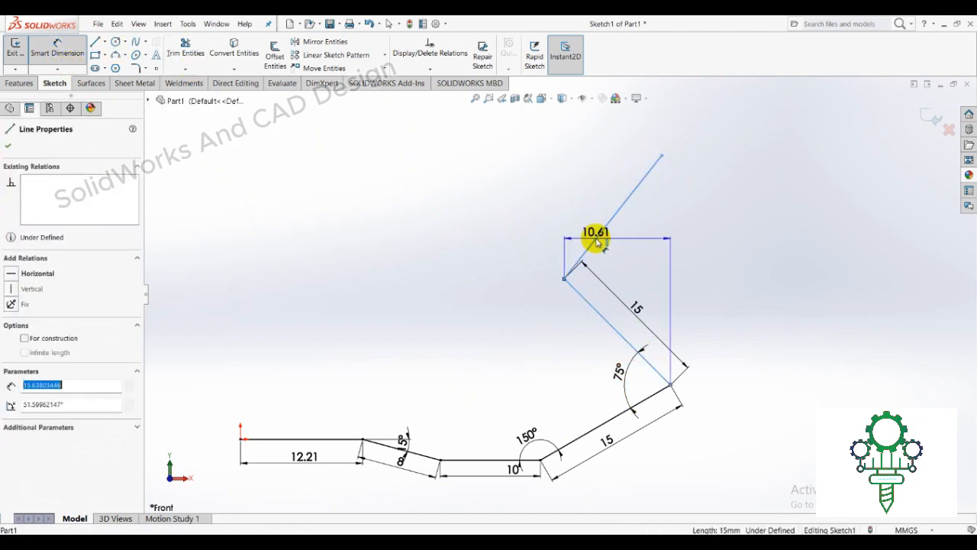
pyautogui.click(612, 273)
pyautogui.write('90')
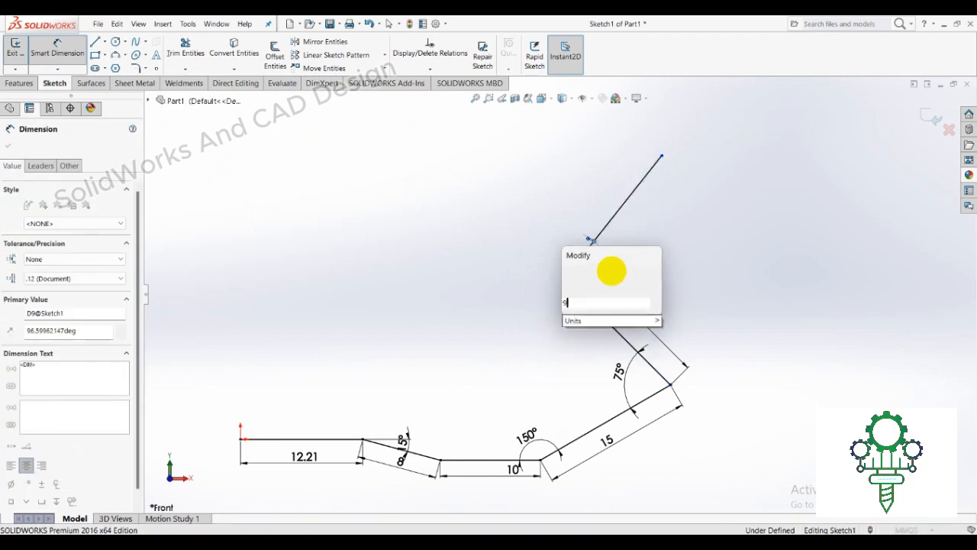
pyautogui.press('Return')
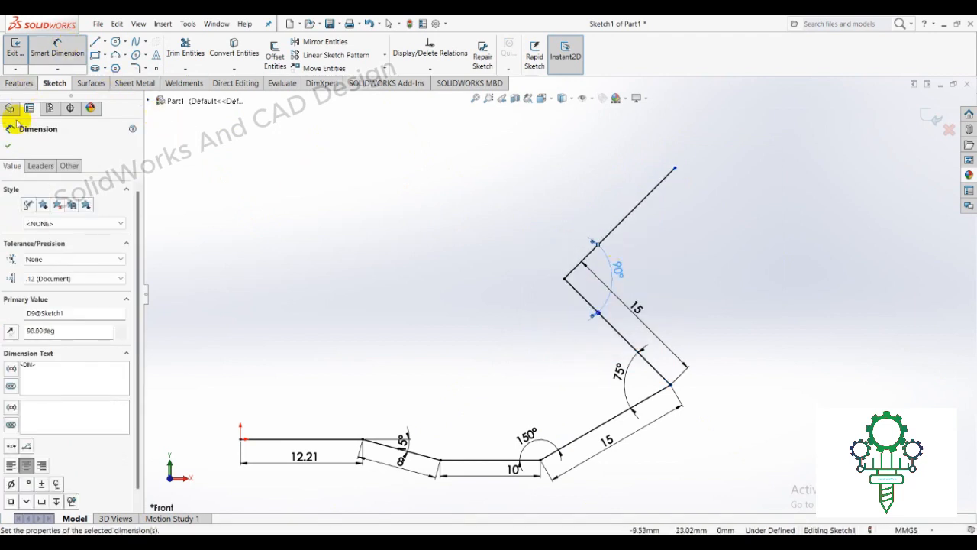
pyautogui.click(11, 138)
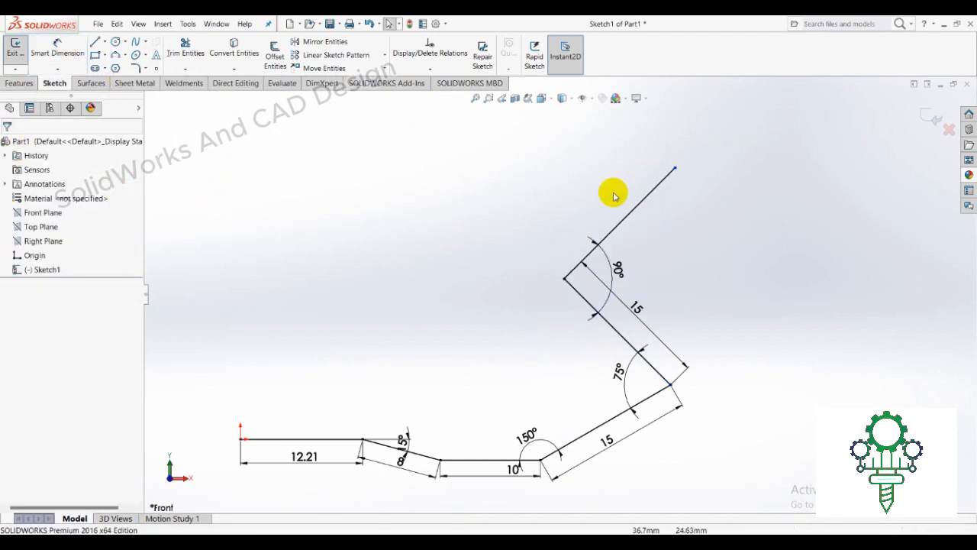
# Make the new line equal in length to the adjoining 15 mm line below it
pyautogui.click(619, 334)
pyautogui.click(524, 292)
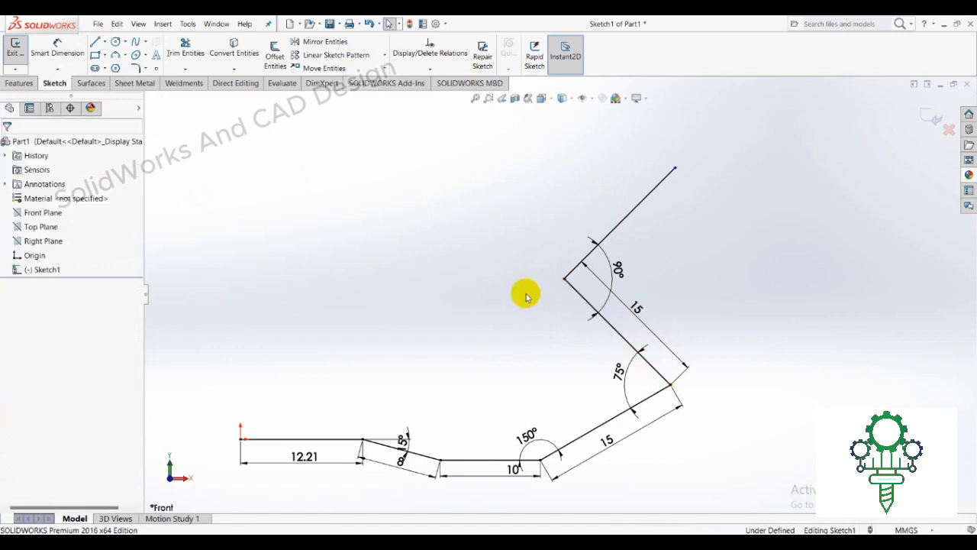
pyautogui.click(581, 296)
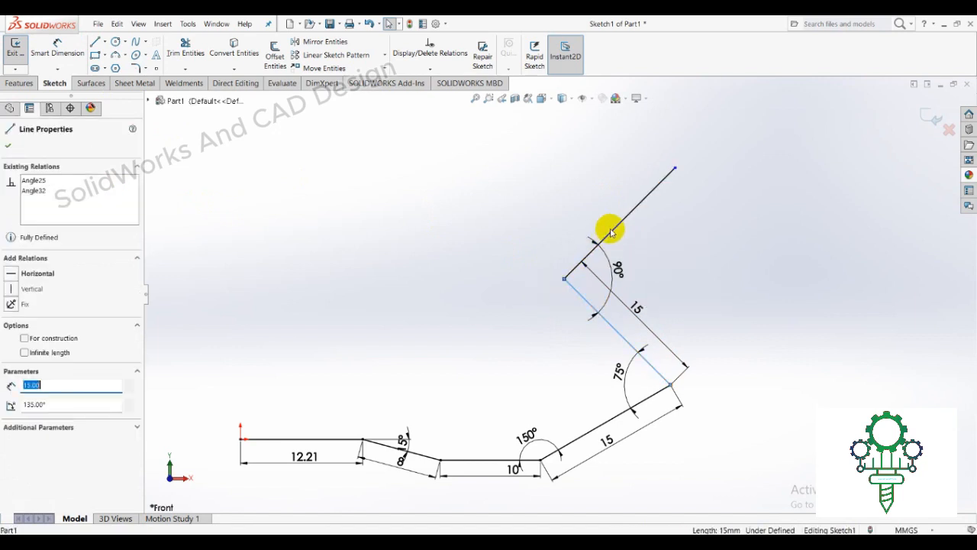
pyautogui.keyDown('ctrl'); pyautogui.click(611, 234); pyautogui.keyUp('ctrl')
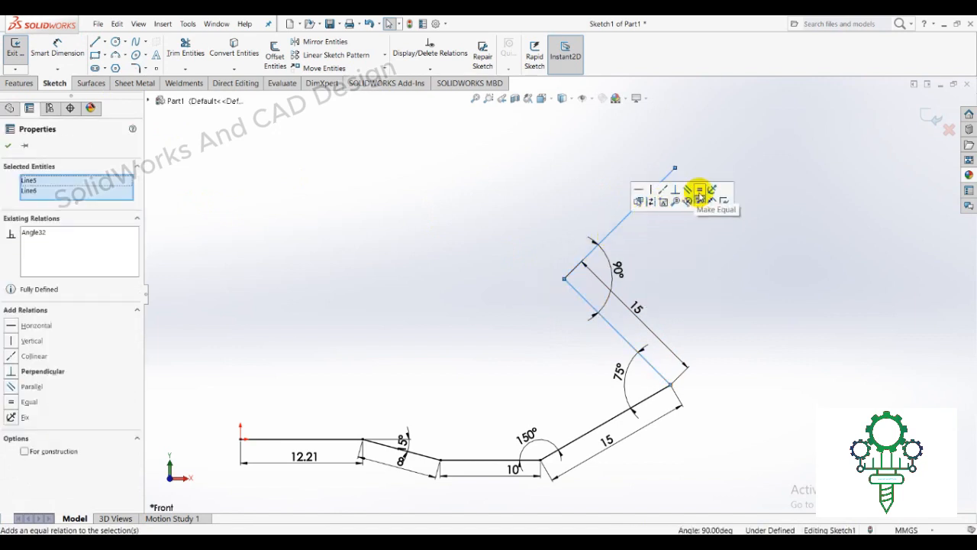
pyautogui.click(699, 191)
pyautogui.click(672, 251)
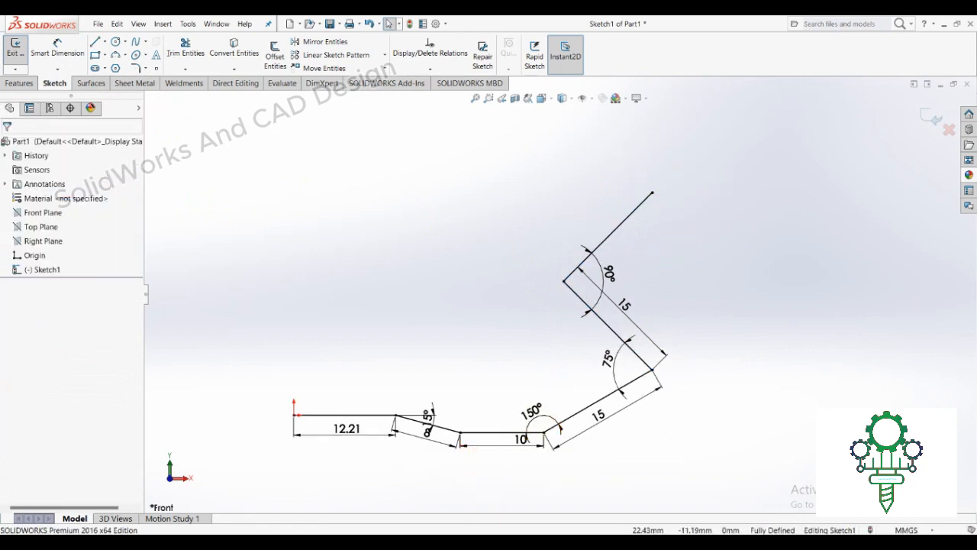
# In the EX-09 PDF drawing, trace the next edge, circle its 90° angle and tick its 15 length, and return to SolidWorks
pyautogui.hotkey('alt', 'Tab')
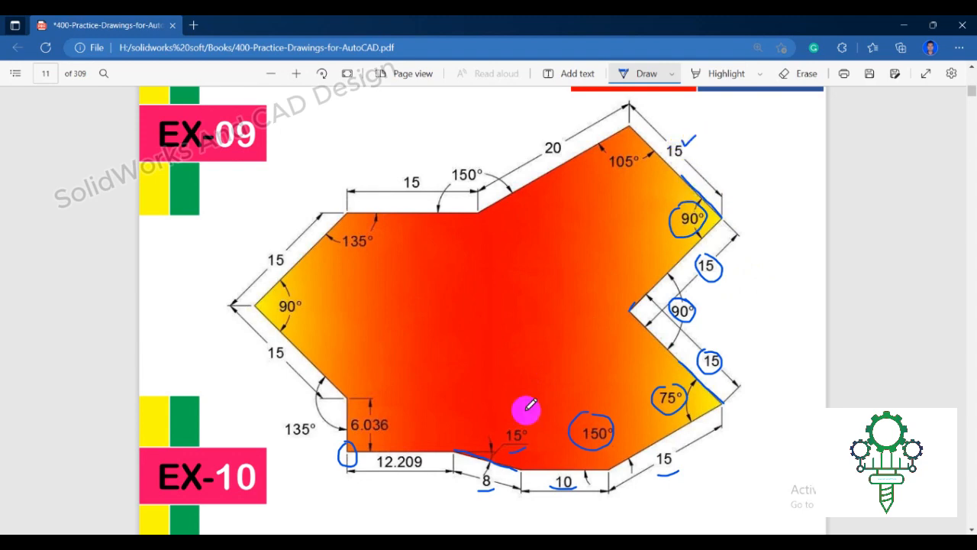
pyautogui.hotkey('alt', 'Tab')
# Sketch a line about 18.9 mm long sloping up to the left from the profile's open upper end, perpendicular to the previous line
pyautogui.scroll(2, 625, 151)
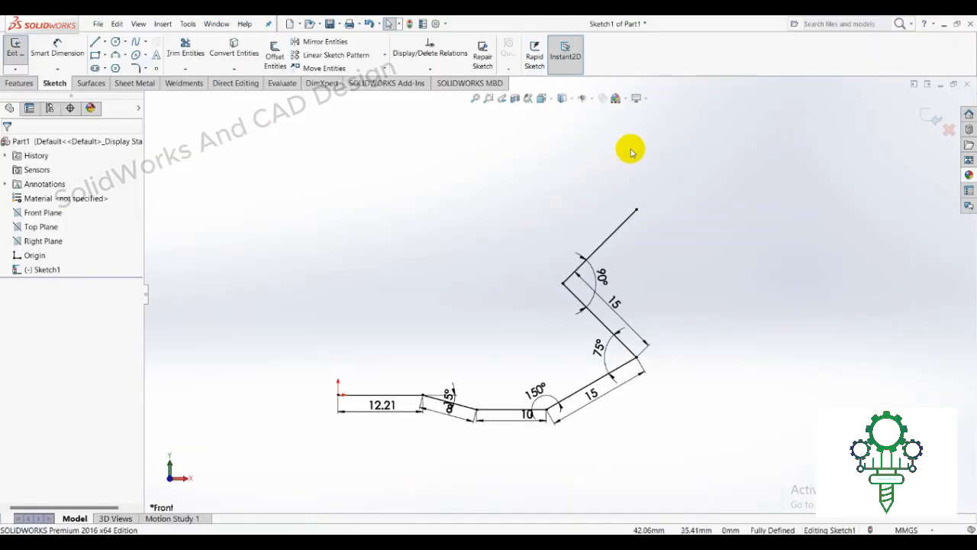
pyautogui.scroll(-2, 626, 155)
pyautogui.click(97, 44)
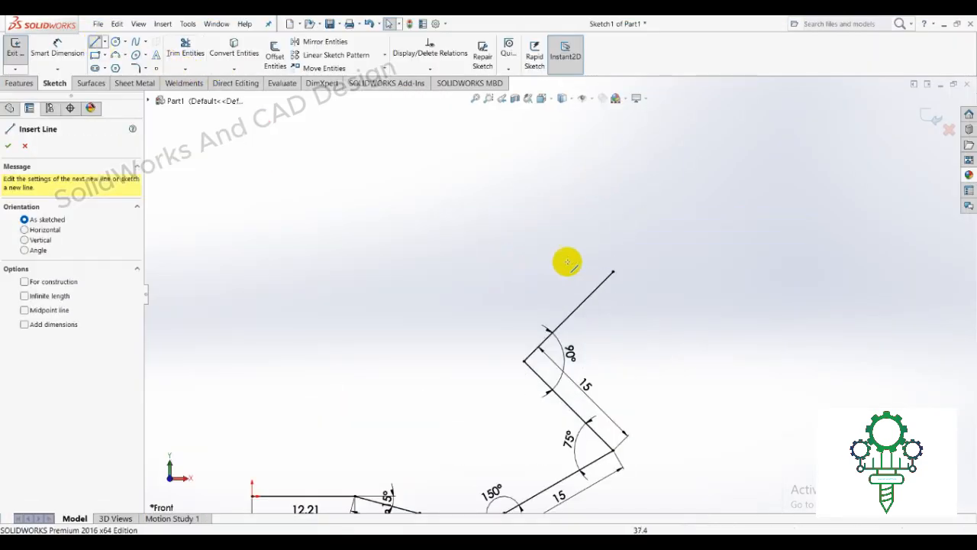
pyautogui.click(612, 272)
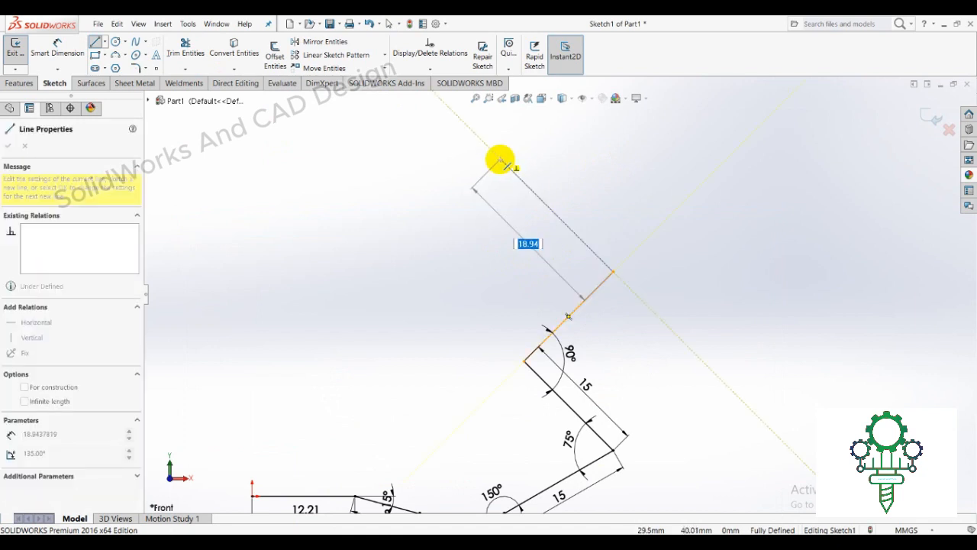
pyautogui.click(500, 159)
pyautogui.rightClick(501, 161)
pyautogui.click(511, 167)
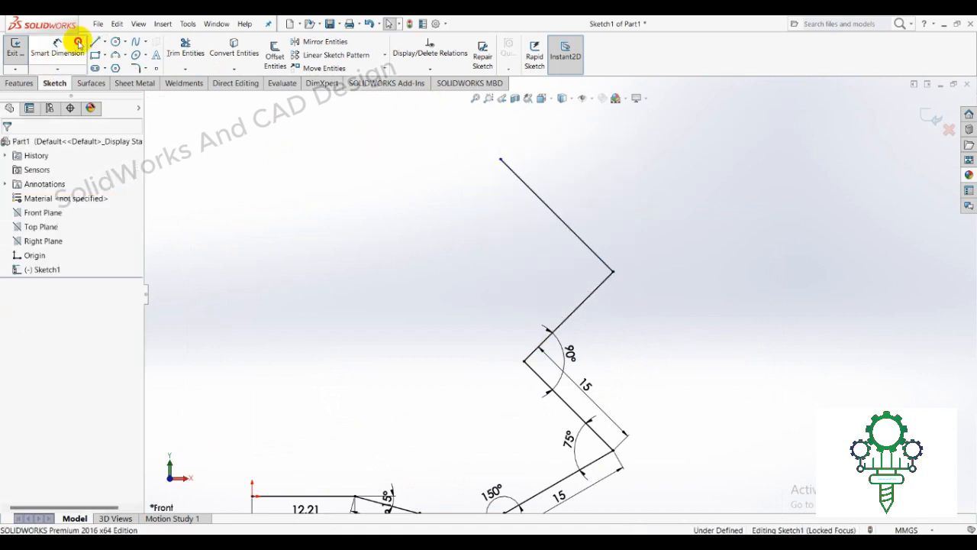
# Try to add an angle dimension between the topmost line and the line it is perpendicular to, inside their corner
pyautogui.click(78, 44)
pyautogui.click(556, 218)
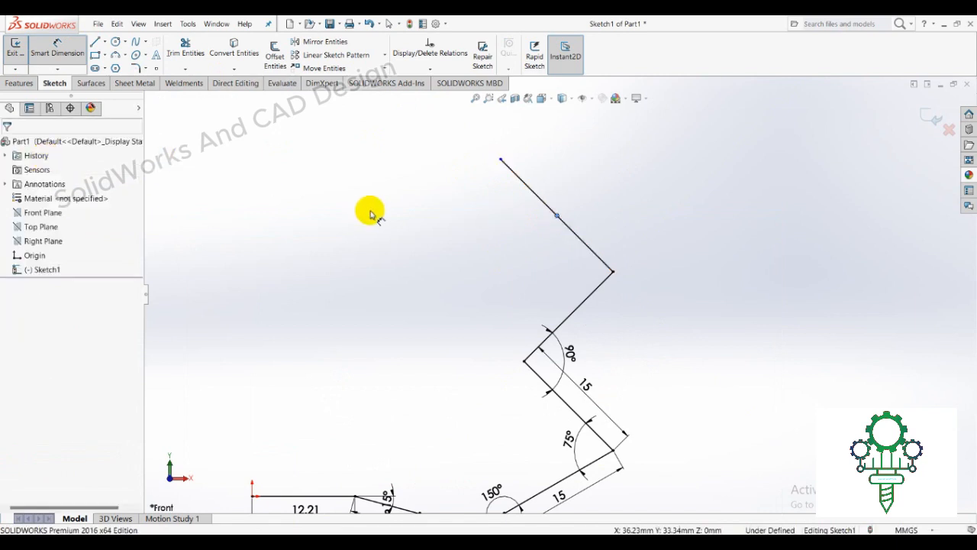
pyautogui.click(417, 209)
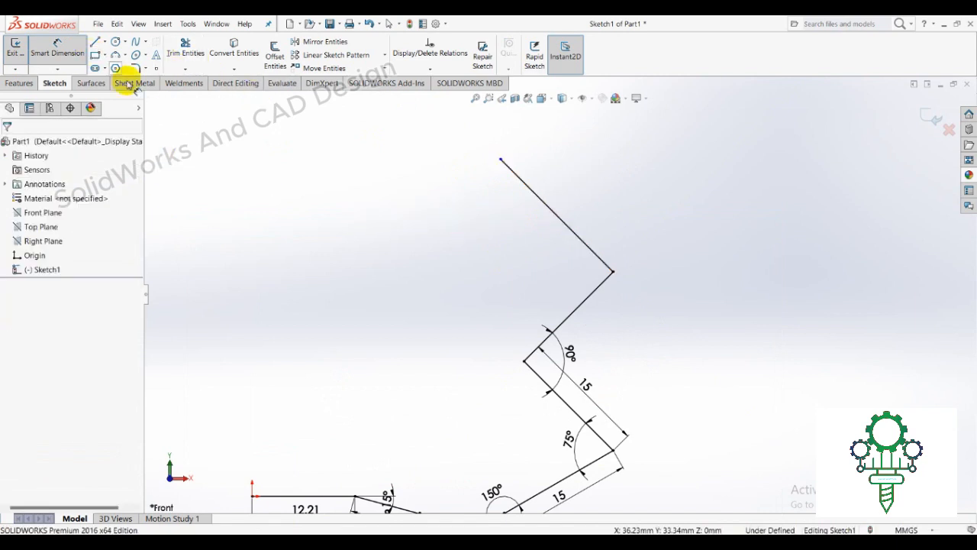
pyautogui.click(578, 239)
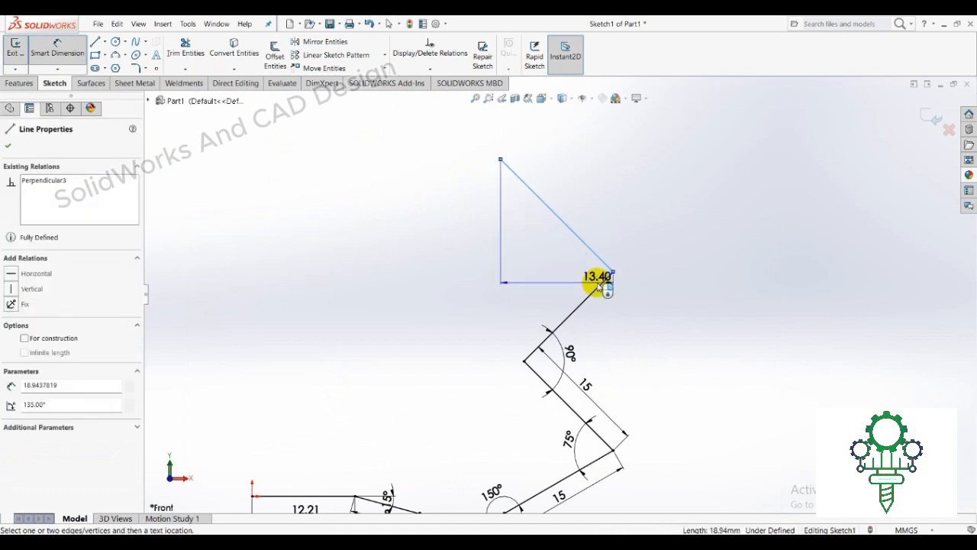
pyautogui.click(599, 287)
pyautogui.click(552, 269)
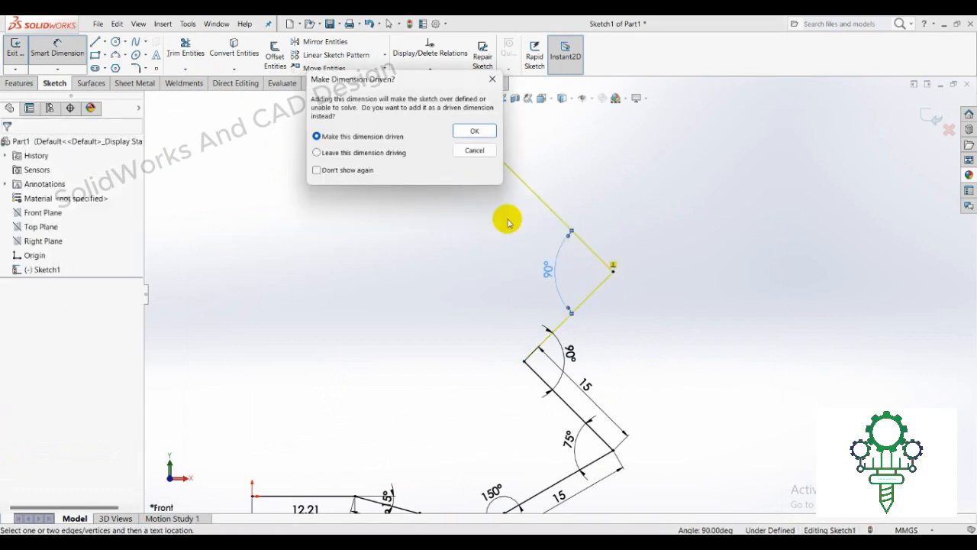
pyautogui.click(474, 150)
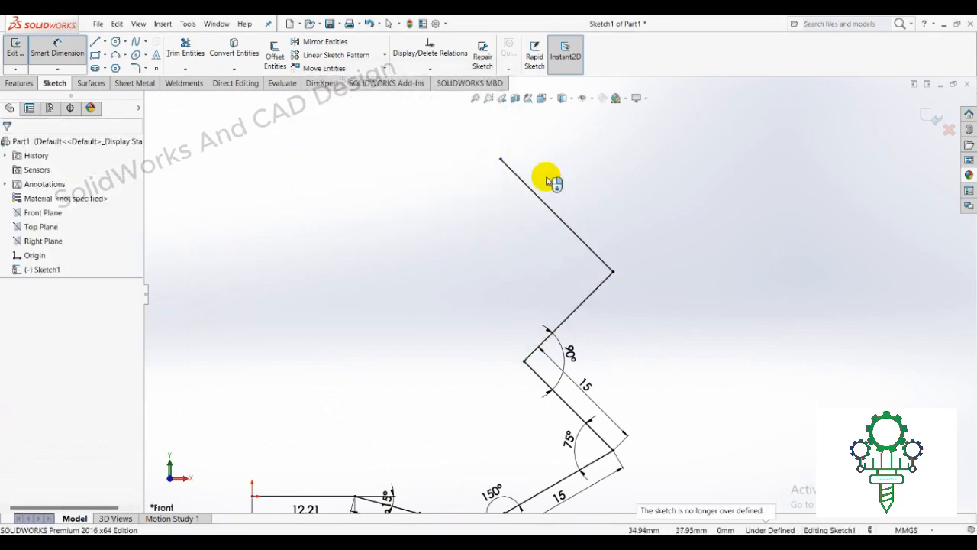
pyautogui.click(77, 46)
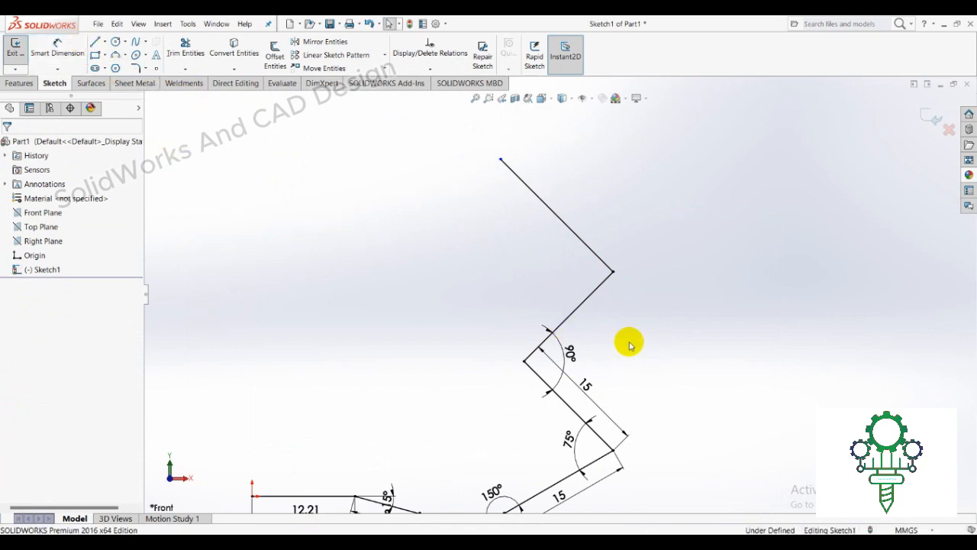
# Make the profile's topmost line equal in length to the parallel 15 mm line below it
pyautogui.click(580, 412)
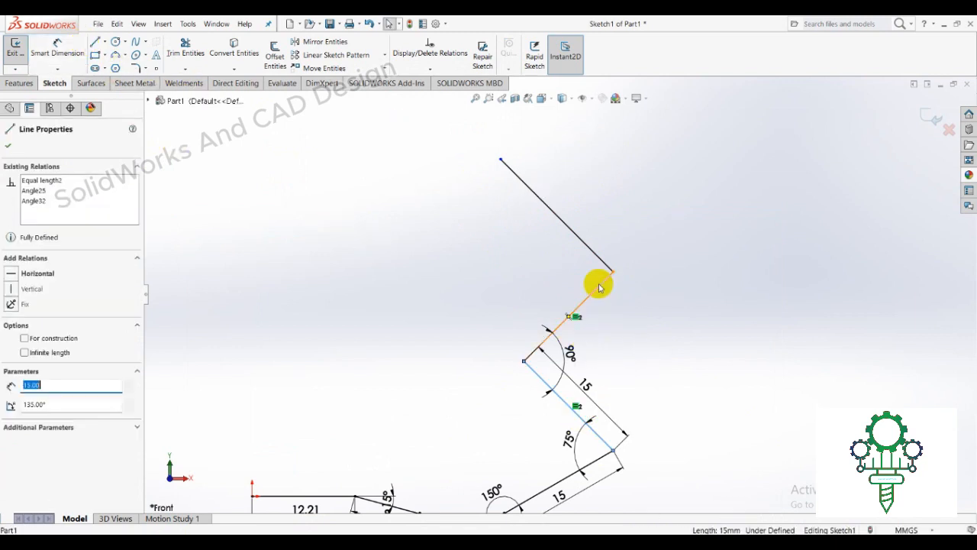
pyautogui.keyDown('ctrl'); pyautogui.click(605, 266); pyautogui.keyUp('ctrl')
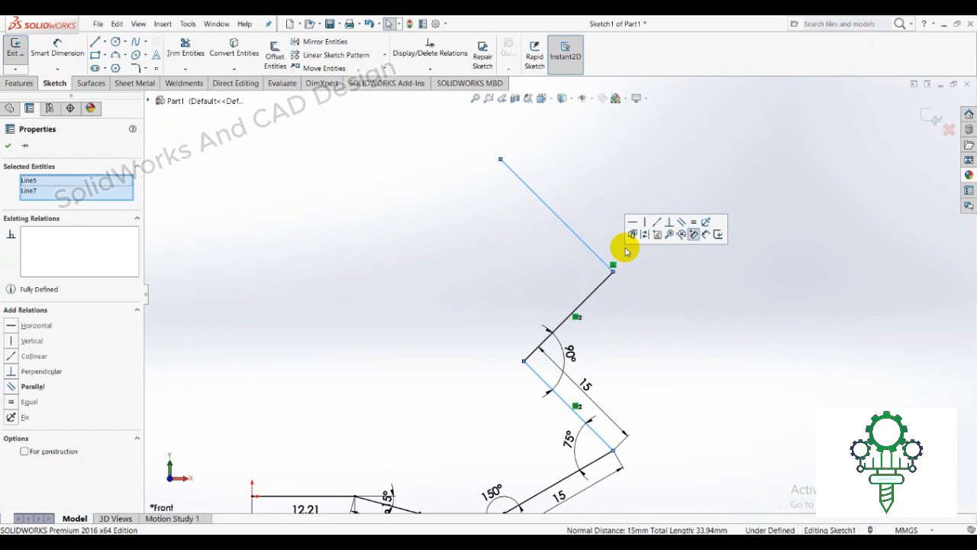
pyautogui.click(693, 223)
pyautogui.scroll(1, 594, 180)
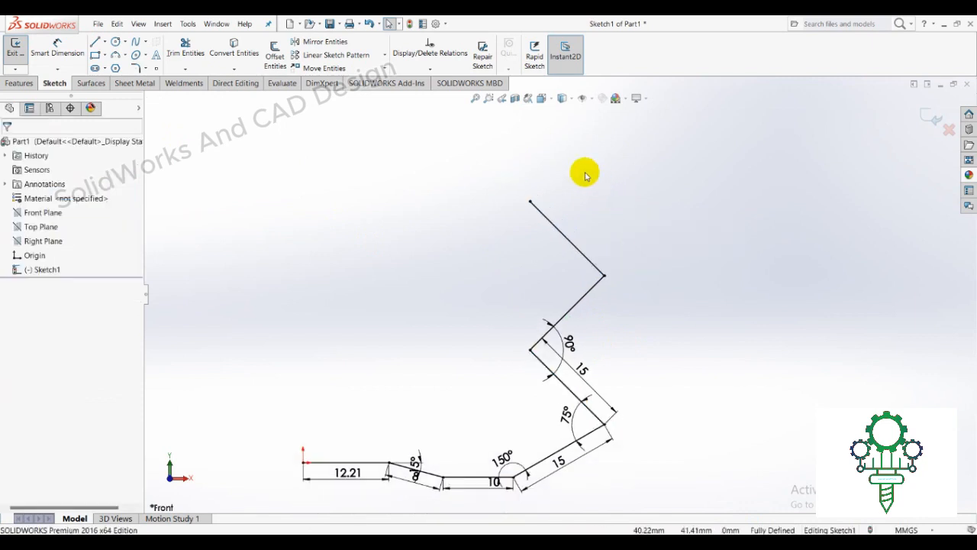
# Try to add a length dimension to the topmost line, placed on its outer side
pyautogui.click(61, 46)
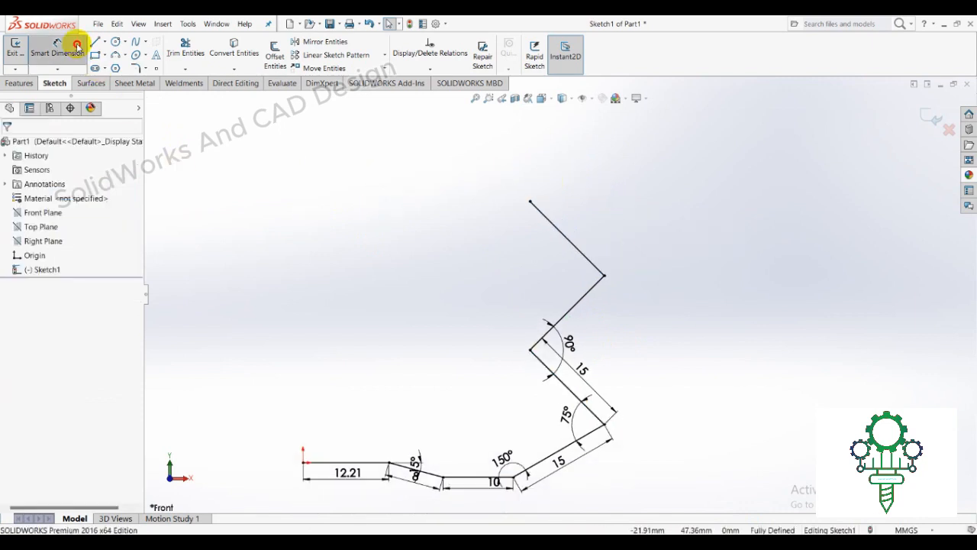
pyautogui.click(599, 240)
pyautogui.click(602, 227)
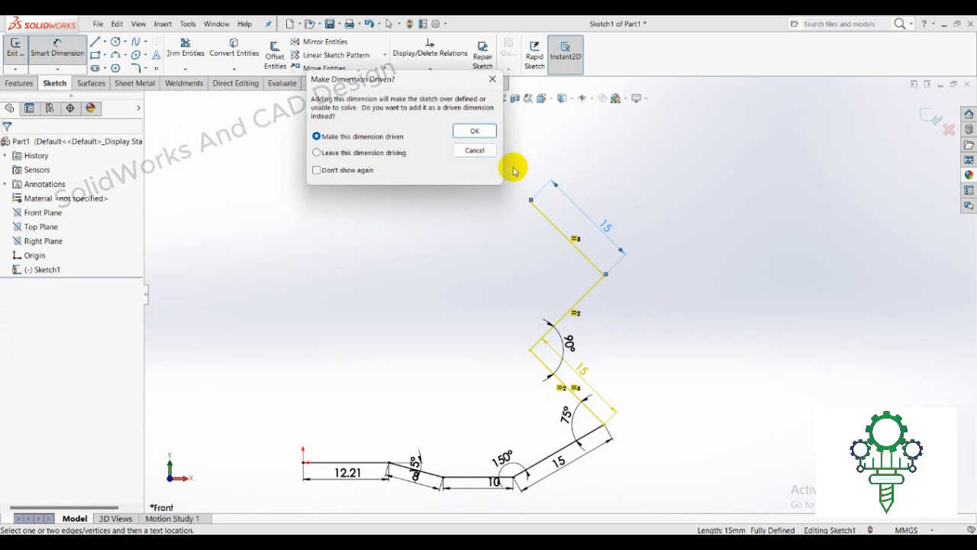
pyautogui.click(481, 150)
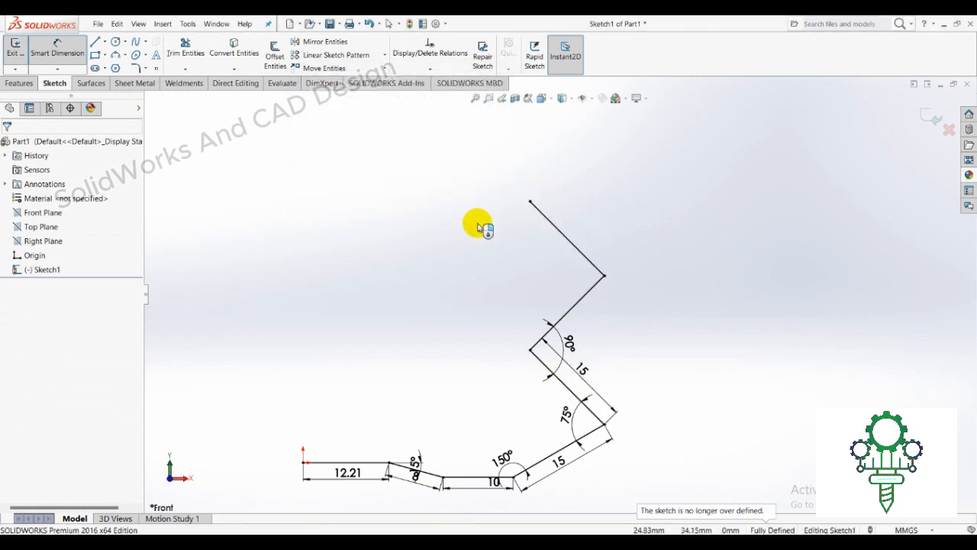
pyautogui.click(58, 50)
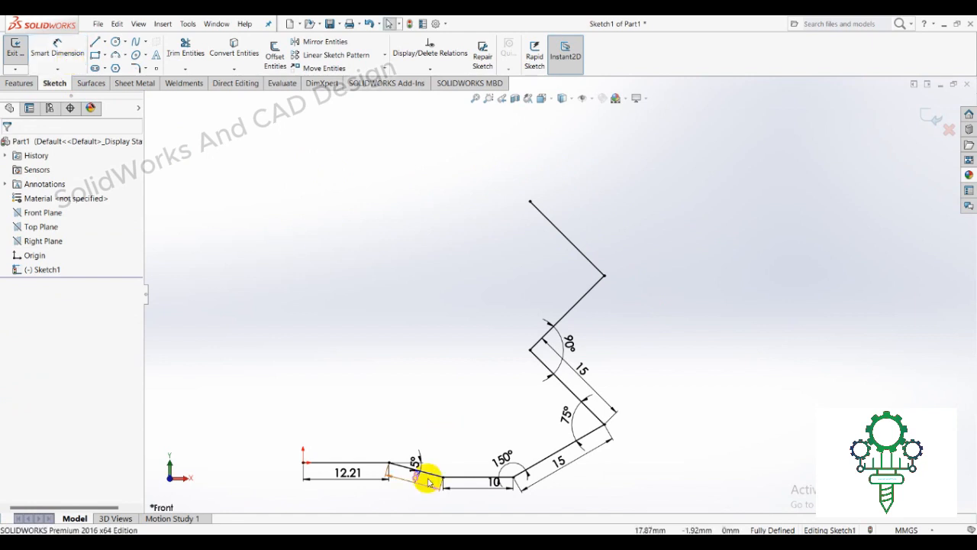
# In the EX-09 PDF drawing, circle the 105° angle, trace the next edge and circle its 20 length, and return to SolidWorks
pyautogui.click(450, 541)
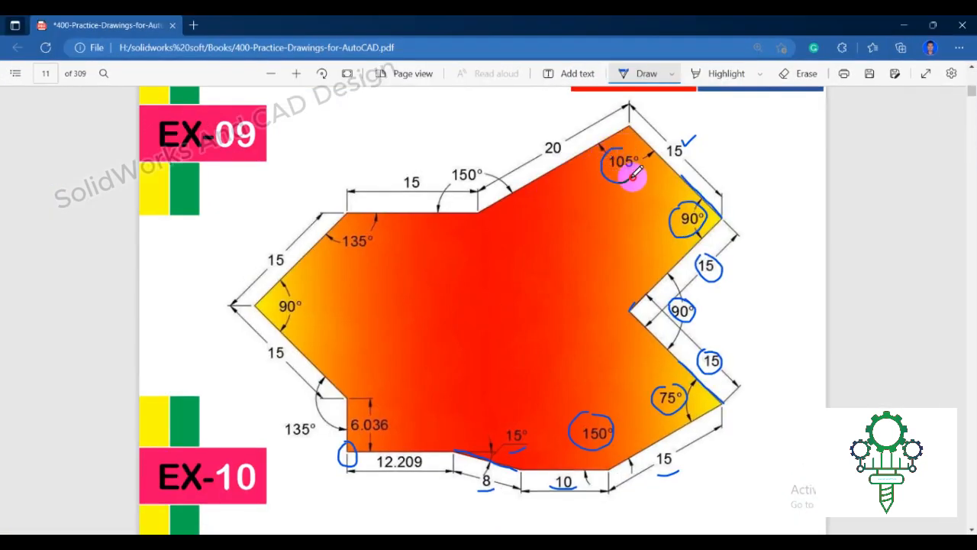
pyautogui.moveTo(603, 131); pyautogui.dragTo(544, 177)
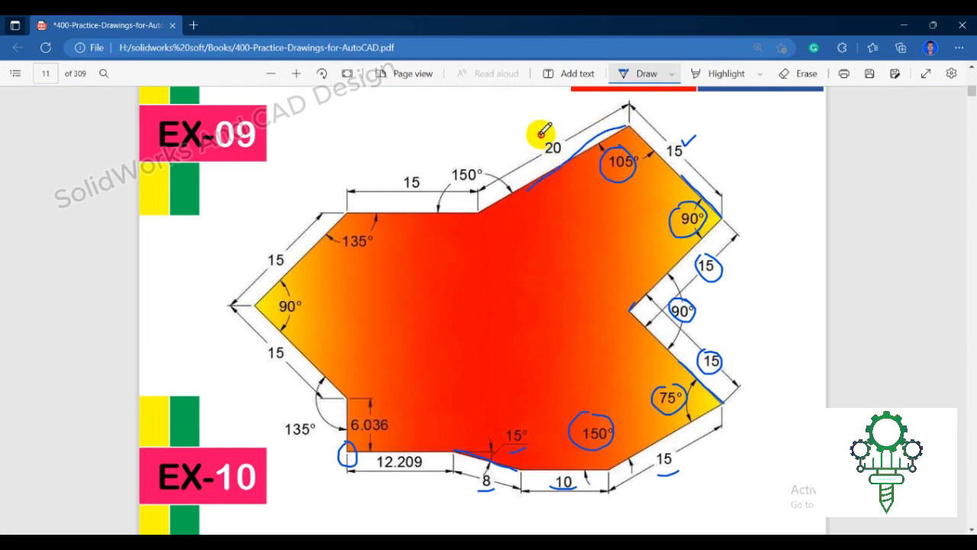
pyautogui.moveTo(546, 127); pyautogui.dragTo(542, 131)
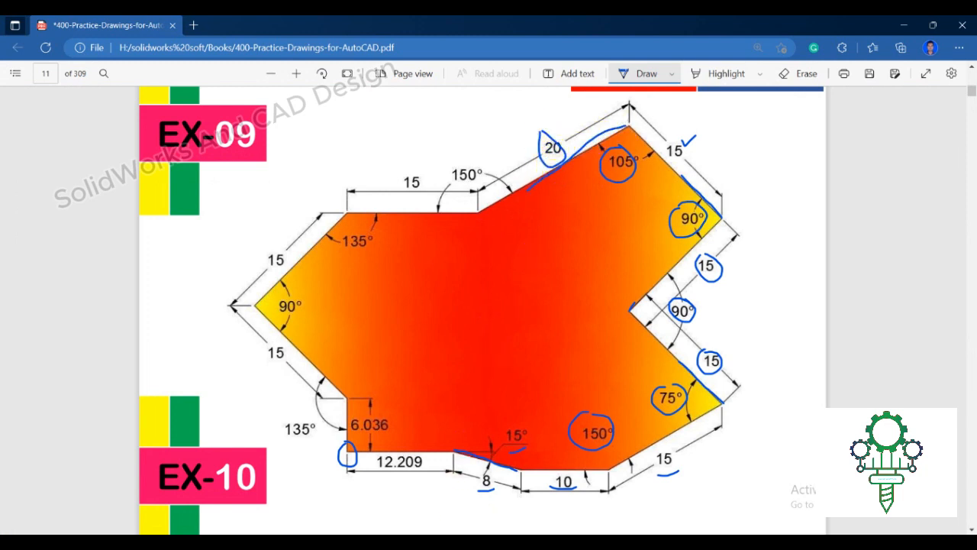
pyautogui.hotkey('alt', 'Tab')
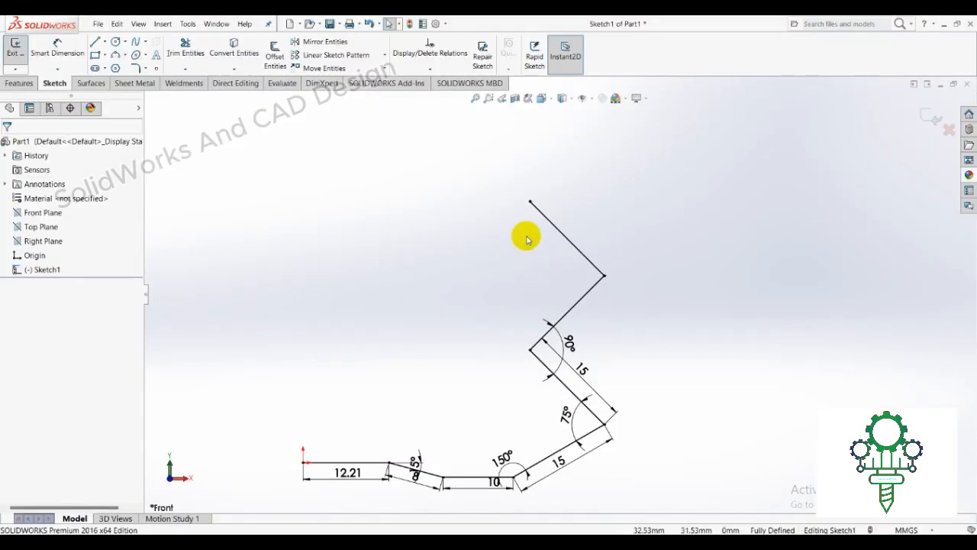
# Sketch a line about 19.4 mm long sloping down to the left from the profile's open upper end
pyautogui.click(94, 42)
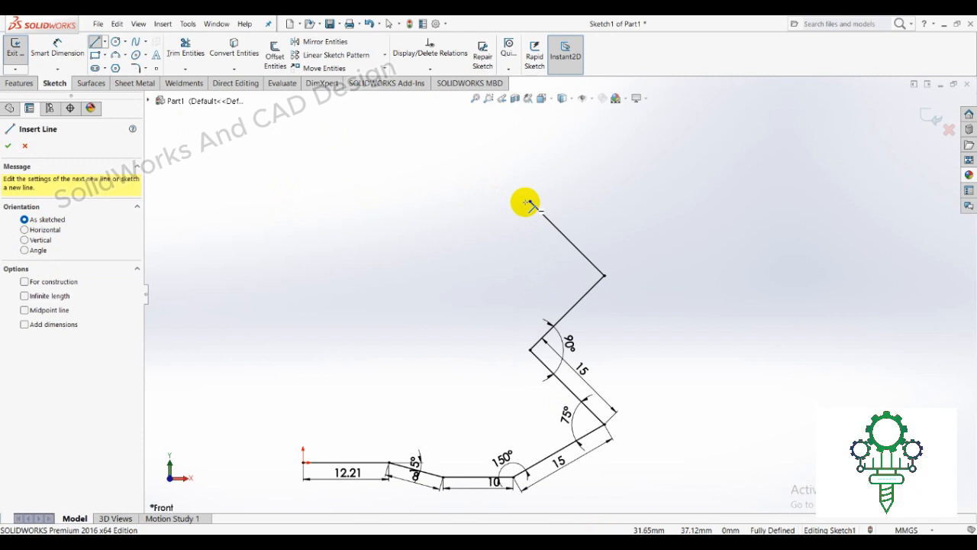
pyautogui.click(531, 203)
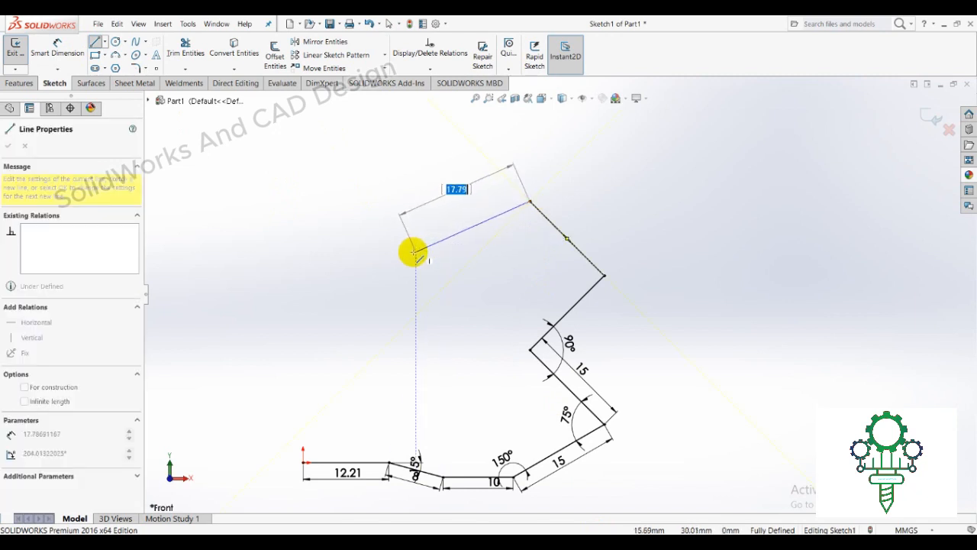
pyautogui.click(405, 255)
pyautogui.rightClick(404, 255)
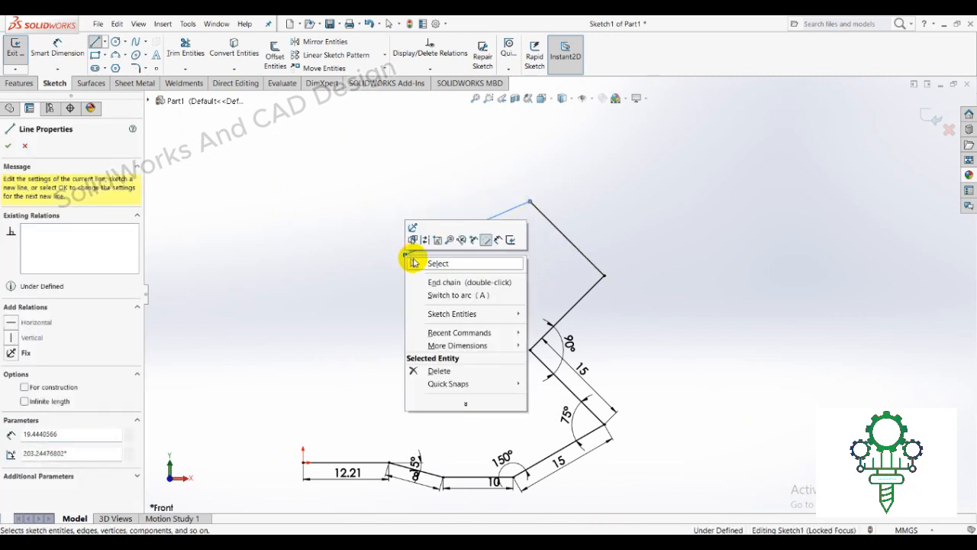
pyautogui.click(418, 262)
# Check the new edge's length in the PDF drawing and dimension the sloping line to 20 mm, placed above it
pyautogui.click(61, 48)
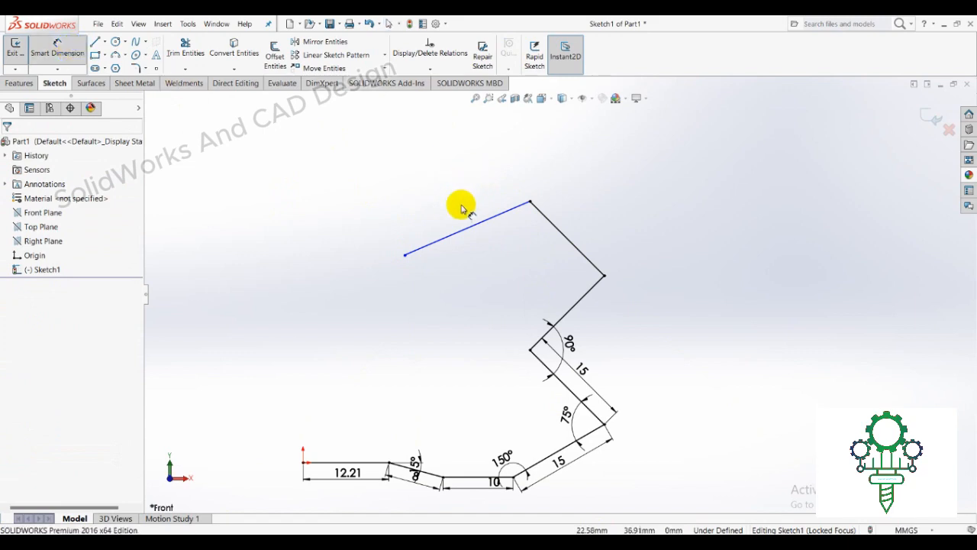
pyautogui.click(506, 534)
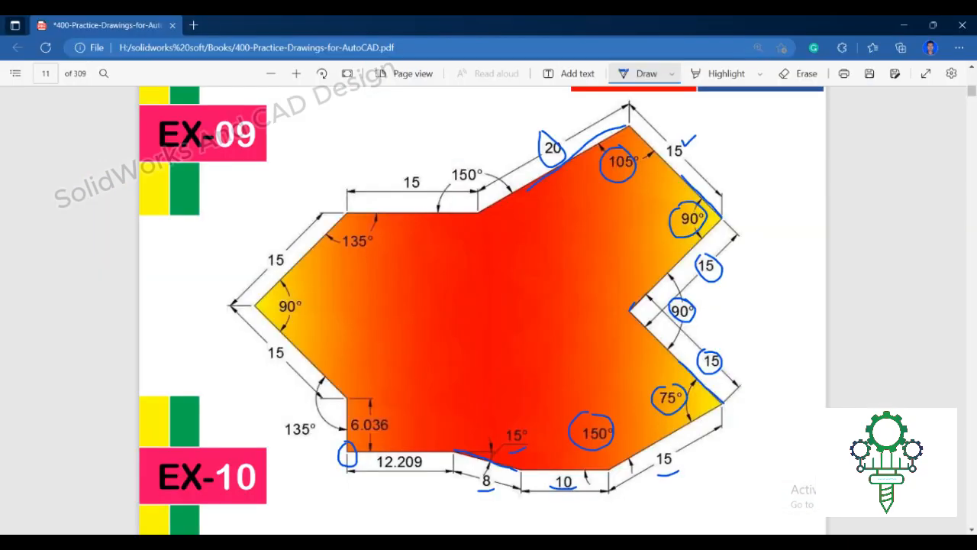
pyautogui.click(507, 534)
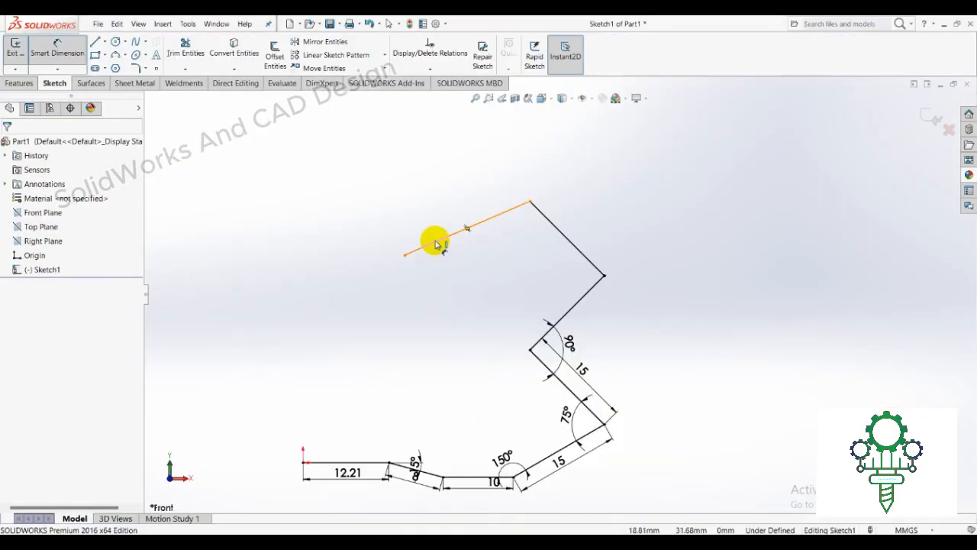
pyautogui.hotkey('alt', 'Tab')
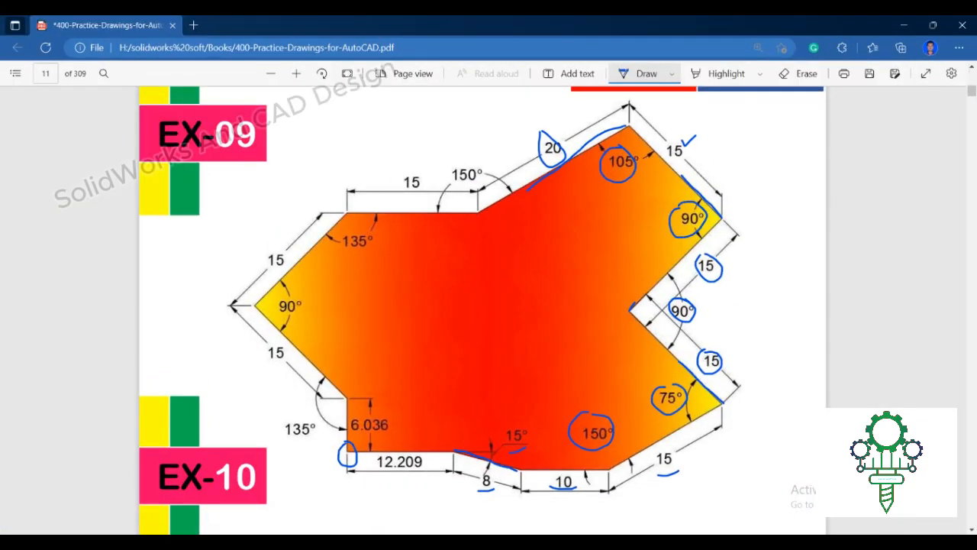
pyautogui.hotkey('alt', 'Tab')
pyautogui.click(456, 232)
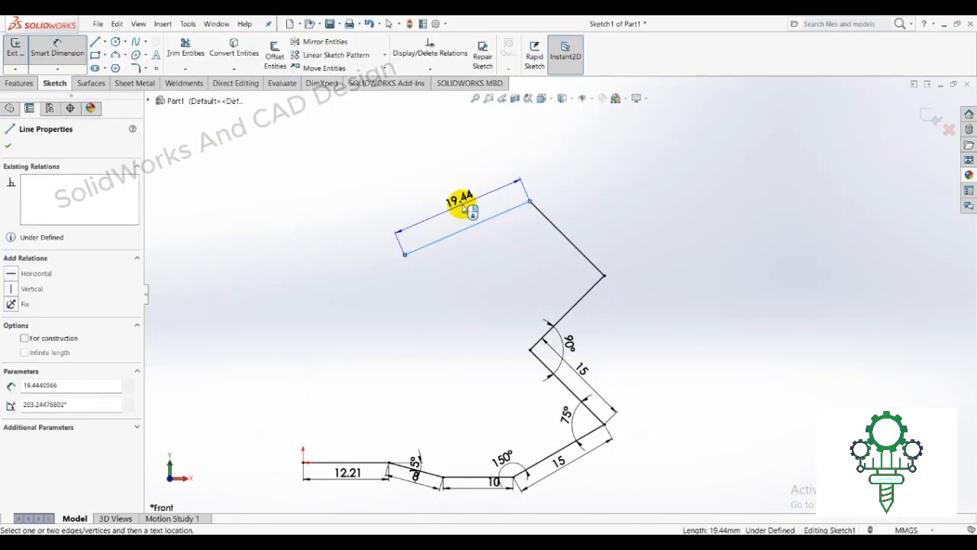
pyautogui.click(459, 212)
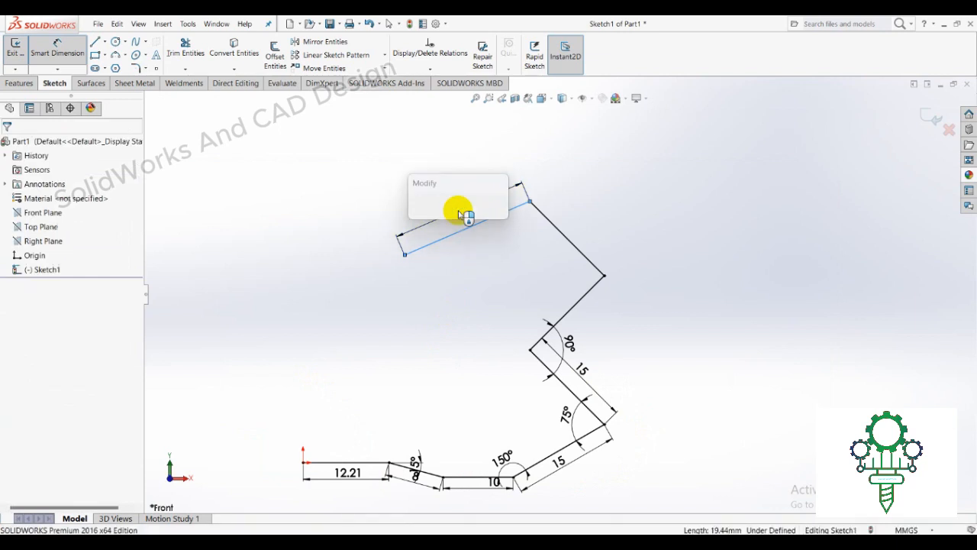
pyautogui.write('20')
pyautogui.press('Return')
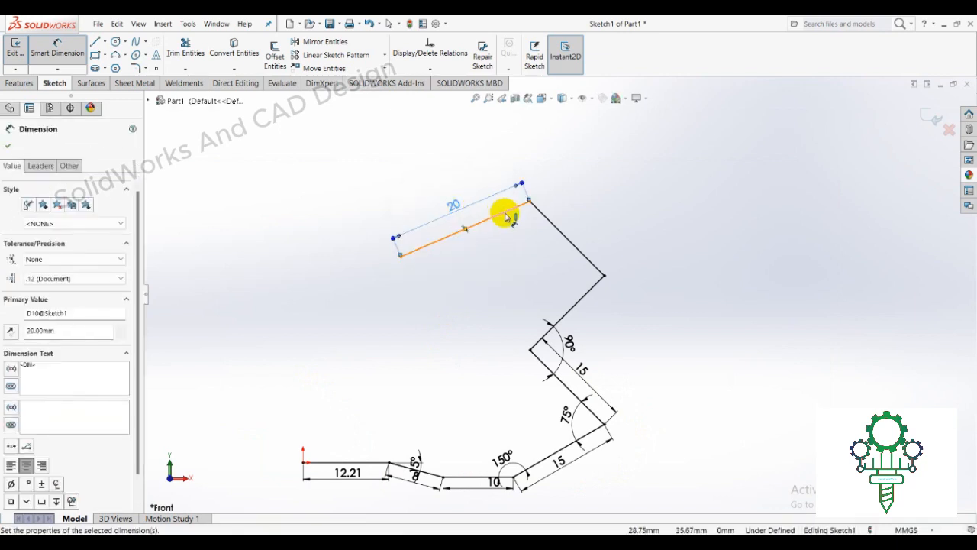
# Dimension the angle between the 20 mm line and the adjoining line at the top corner as 105°, inside the profile
pyautogui.click(532, 222)
pyautogui.click(545, 219)
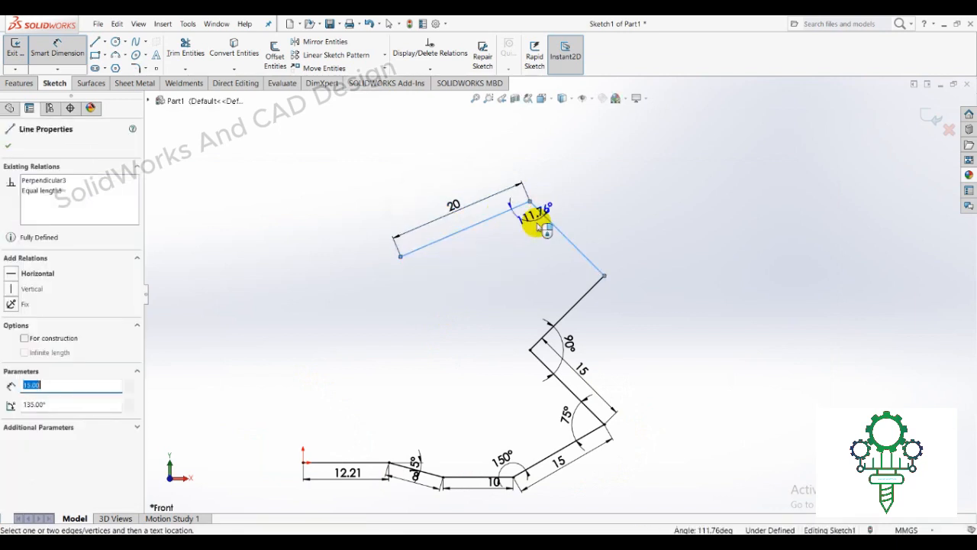
pyautogui.click(513, 244)
pyautogui.write('105')
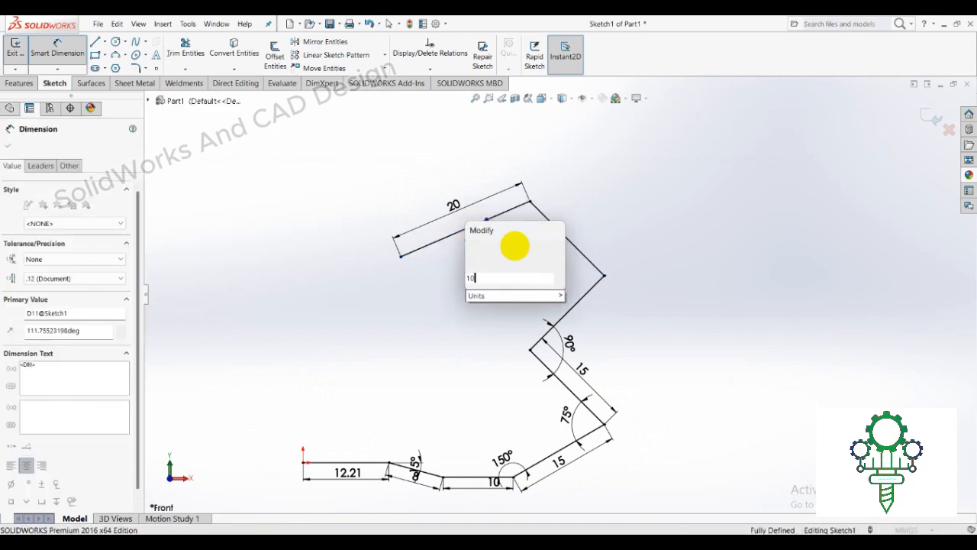
pyautogui.press('Return')
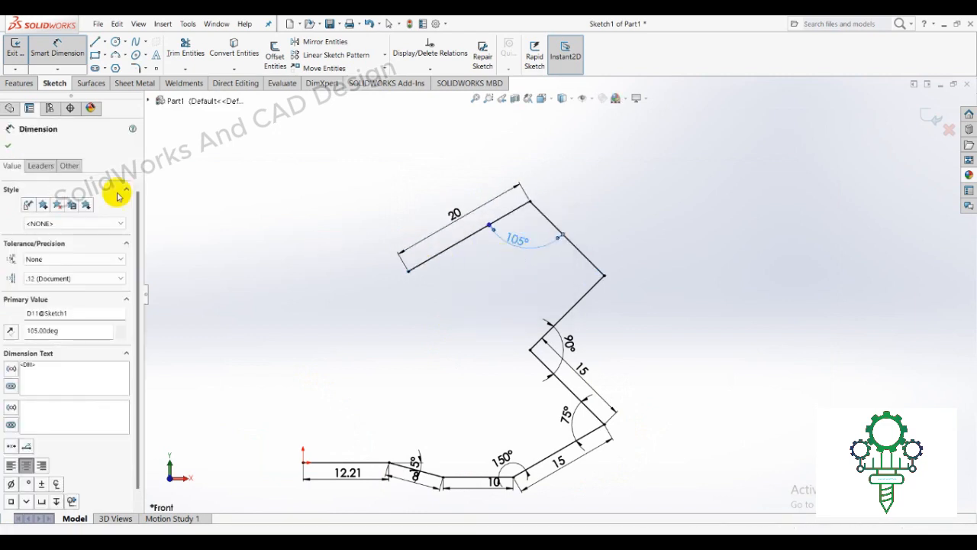
pyautogui.click(7, 144)
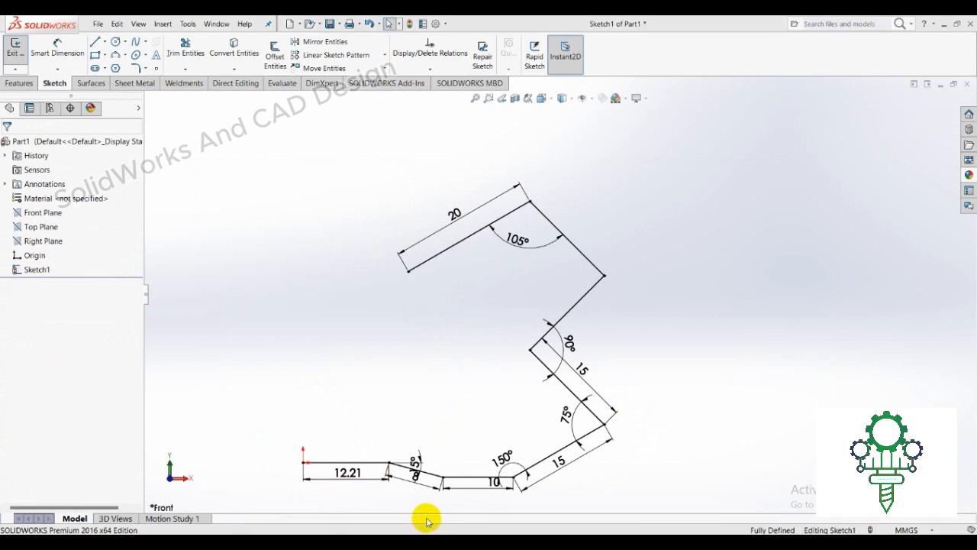
# In the EX-09 PDF drawing, trace the next horizontal edge, tick its 150° angle and 15 length, and return to SolidWorks
pyautogui.hotkey('alt', 'Tab')
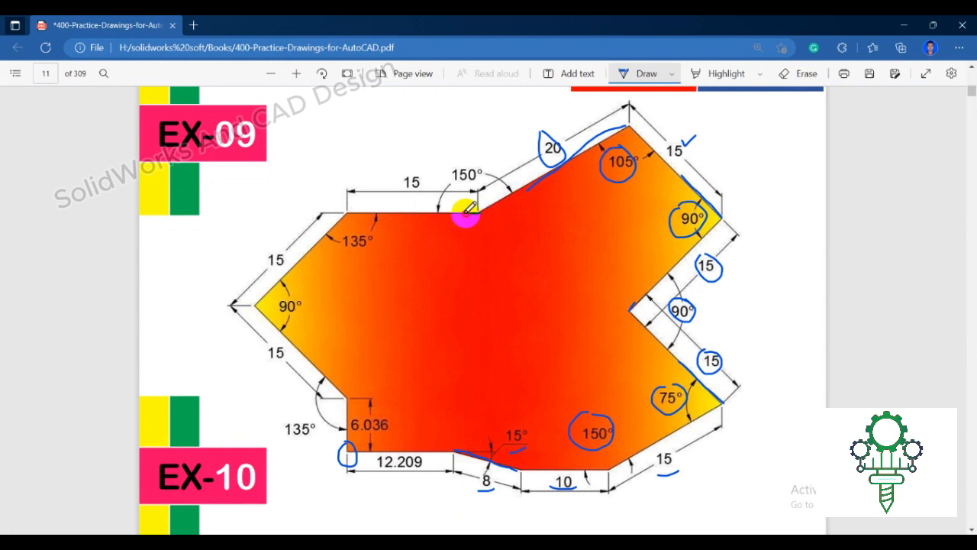
pyautogui.moveTo(431, 213); pyautogui.dragTo(422, 214)
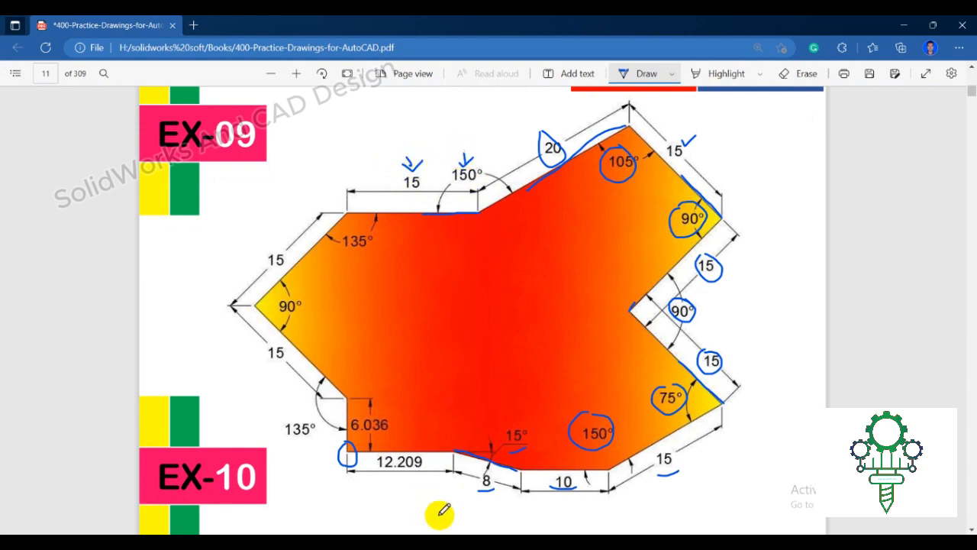
pyautogui.click(466, 542)
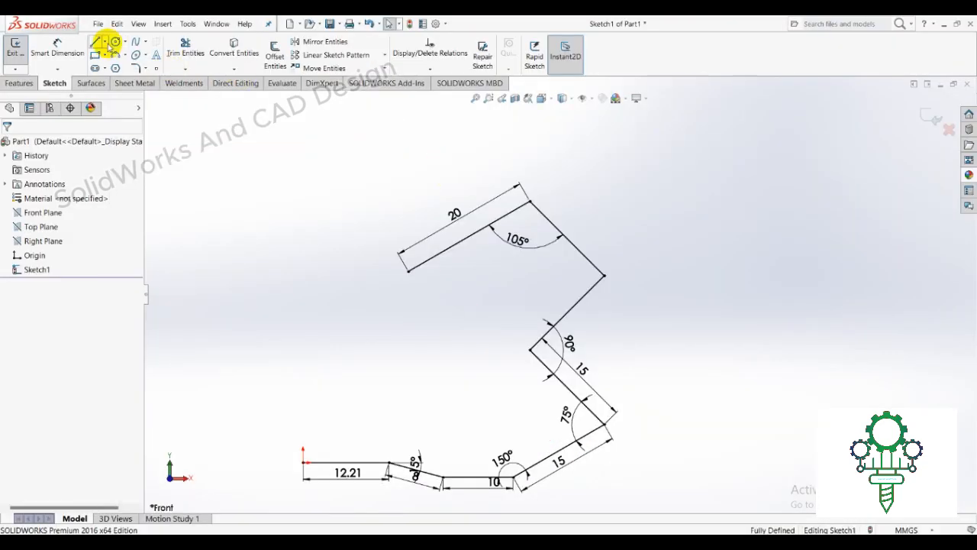
# Sketch a horizontal line about 9.5 mm long to the left from the lower end of the 20 mm line
pyautogui.click(92, 43)
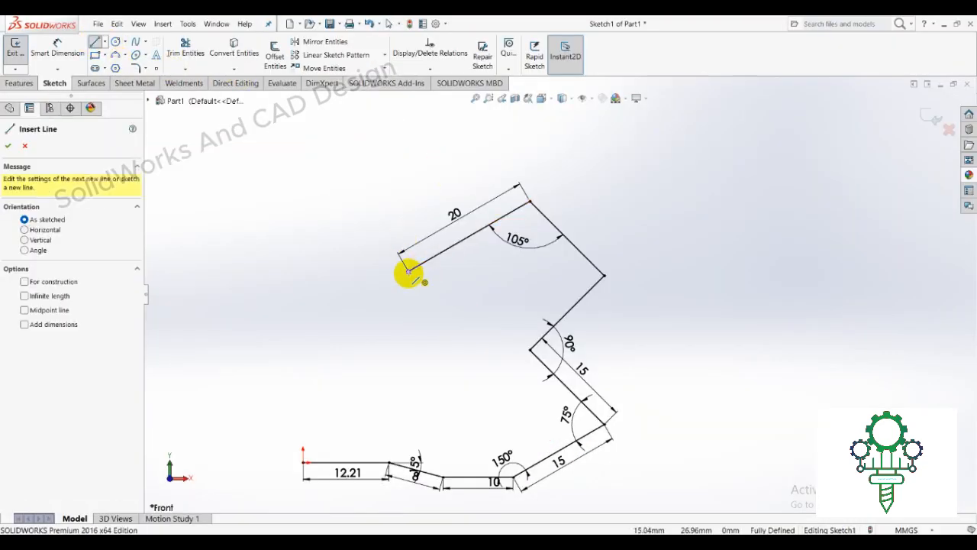
pyautogui.click(409, 271)
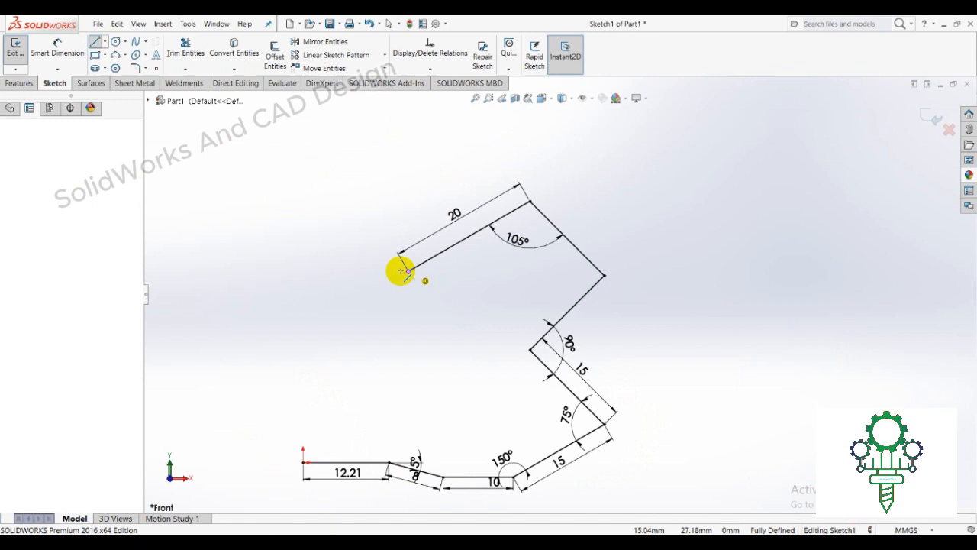
pyautogui.click(341, 272)
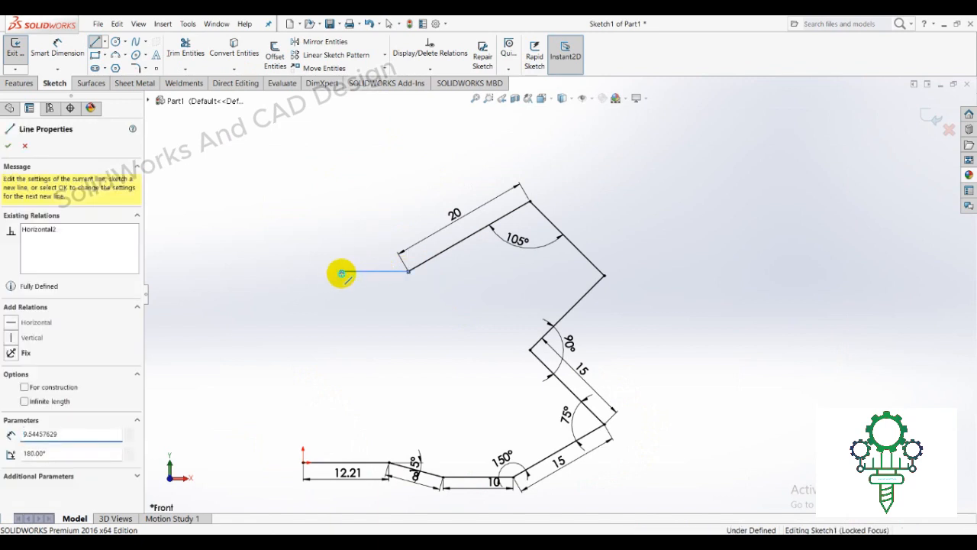
pyautogui.rightClick(343, 273)
pyautogui.click(370, 280)
# Check the corner angle in the PDF and try to dimension the angle between the new horizontal line and the 20 mm line
pyautogui.click(68, 61)
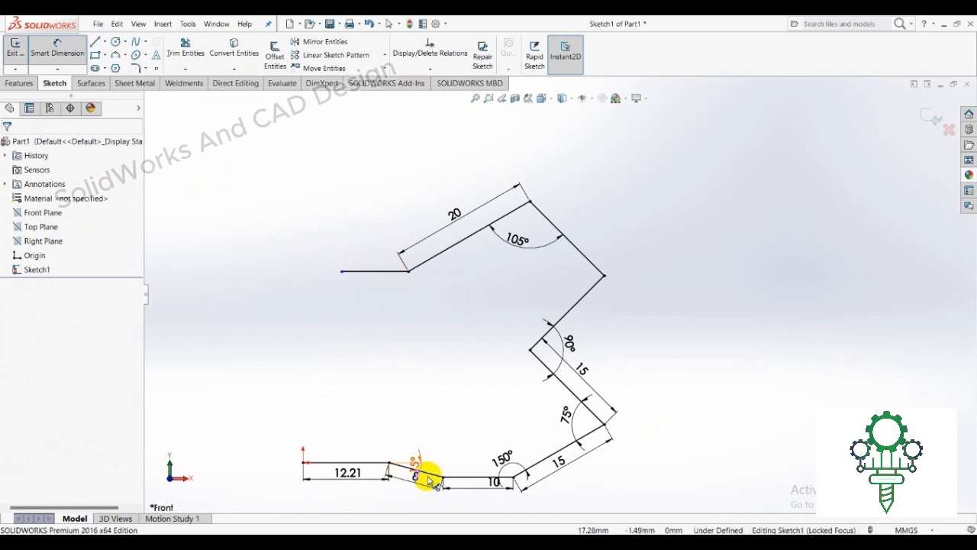
pyautogui.hotkey('alt', 'Tab')
pyautogui.hotkey('alt', 'Tab')
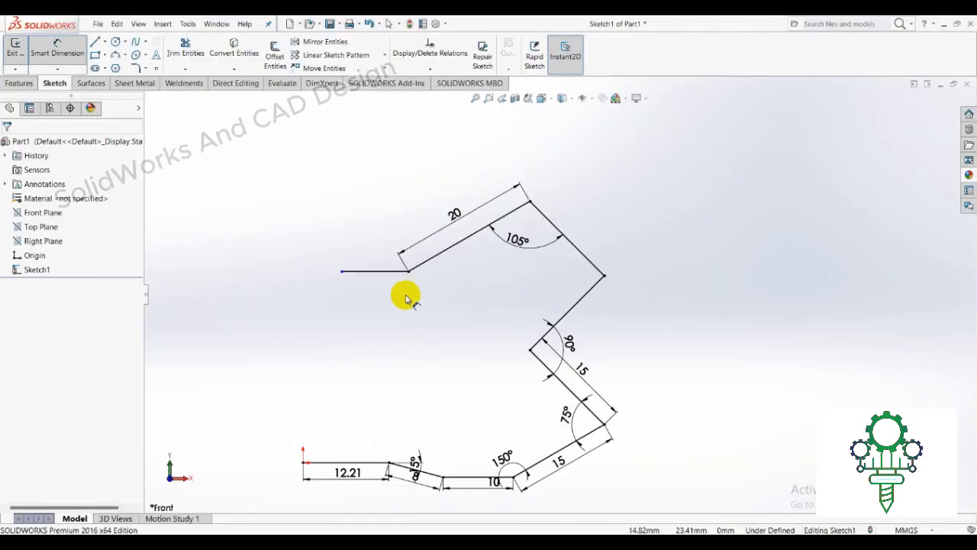
pyautogui.click(404, 271)
pyautogui.click(416, 256)
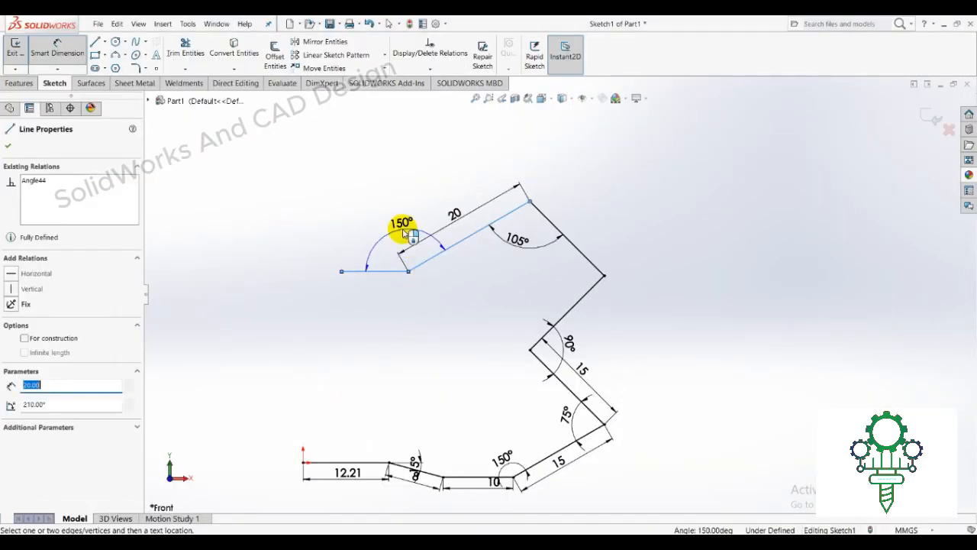
pyautogui.click(399, 224)
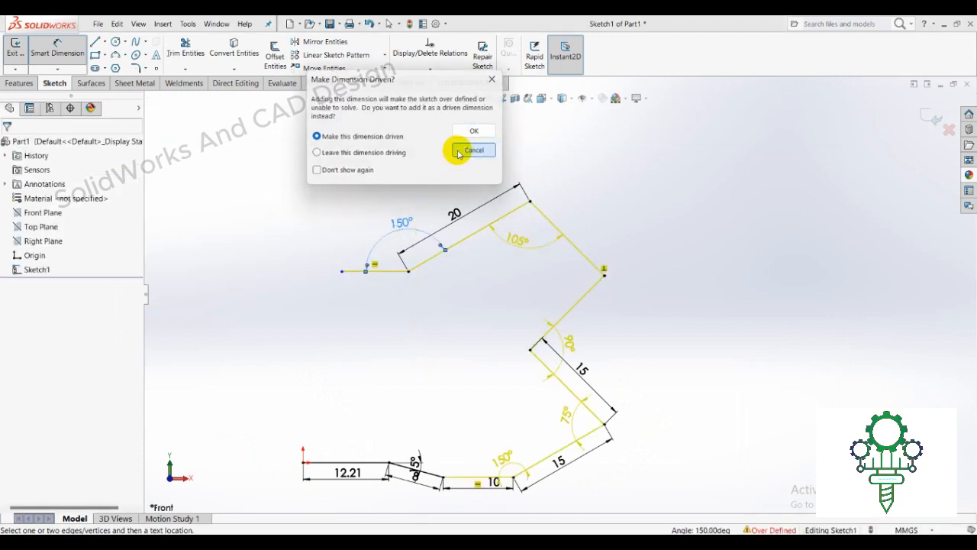
pyautogui.click(466, 150)
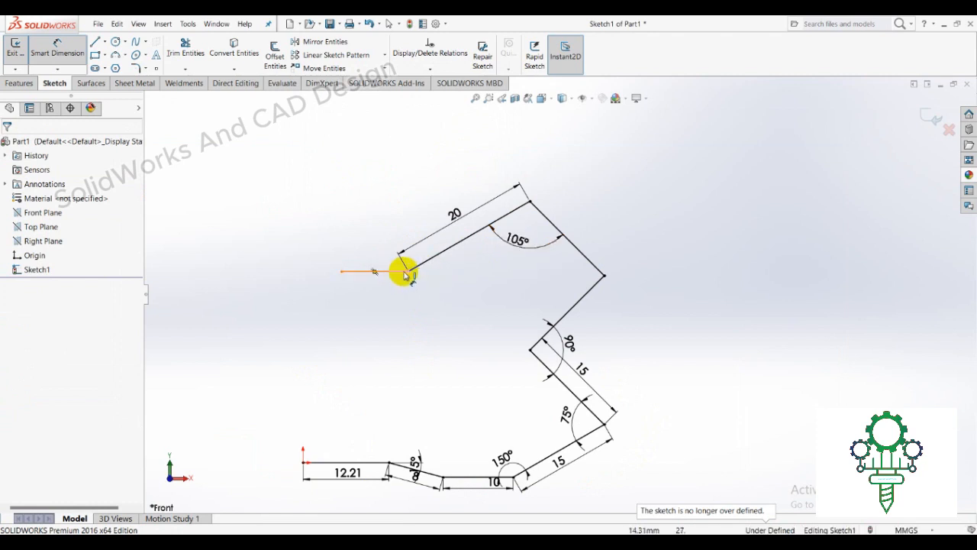
# Dimension the new horizontal line's length to 15 mm, placed above it
pyautogui.click(360, 270)
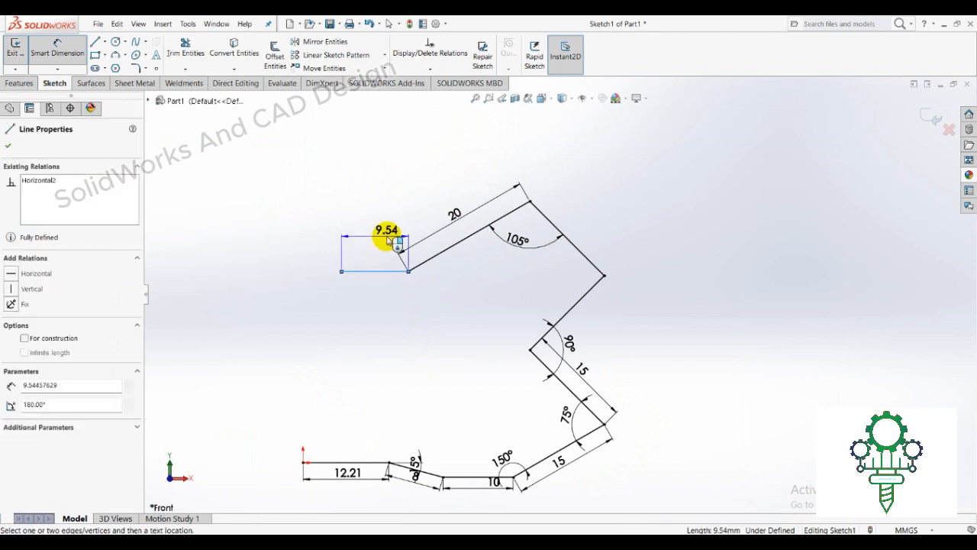
pyautogui.click(385, 236)
pyautogui.write('15')
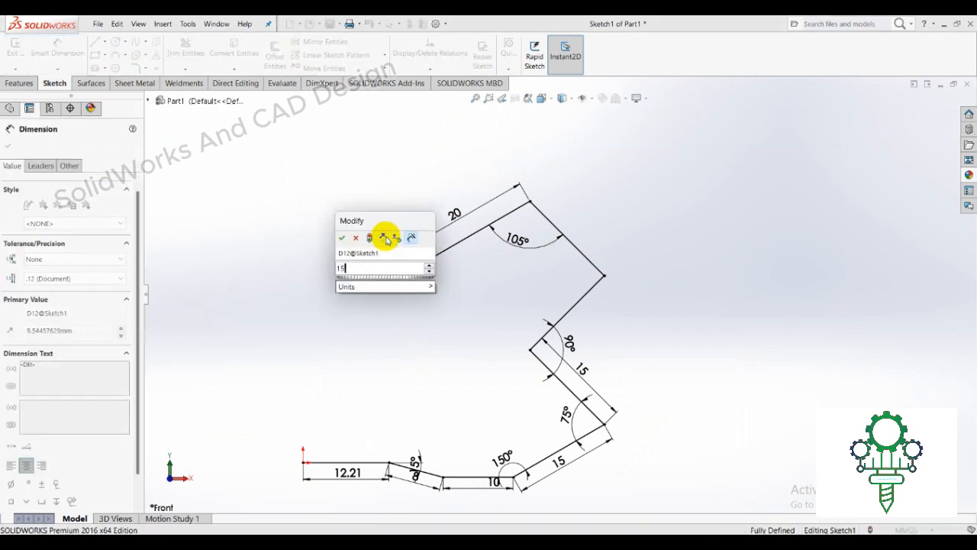
pyautogui.press('Return')
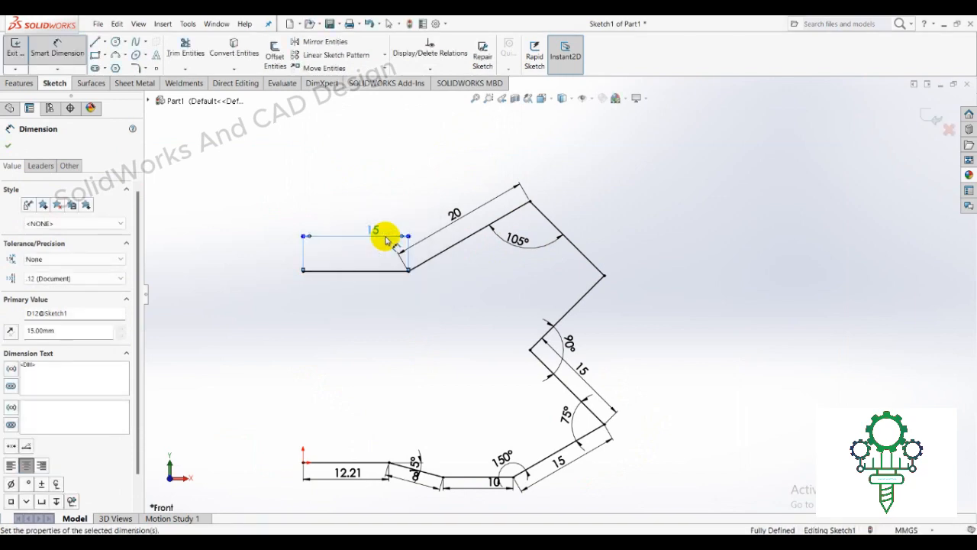
pyautogui.click(7, 145)
# Mark the next edge in the EX-09 PDF and sketch a line about 12 mm long down-left from the horizontal line's left end
pyautogui.click(473, 527)
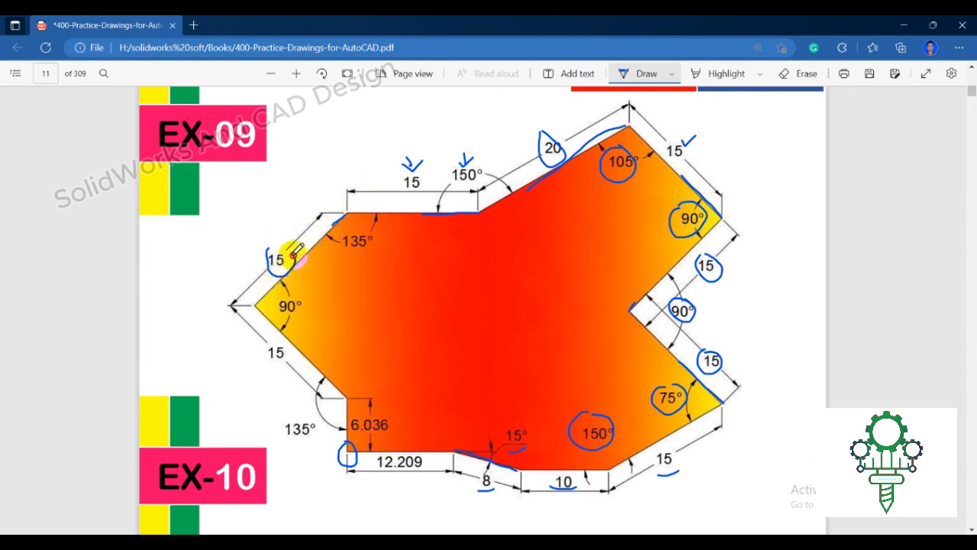
pyautogui.moveTo(295, 252)
pyautogui.mouseDown()
pyautogui.moveTo(290, 245)
pyautogui.moveTo(371, 261)
pyautogui.moveTo(344, 225)
pyautogui.moveTo(352, 229)
pyautogui.mouseUp()
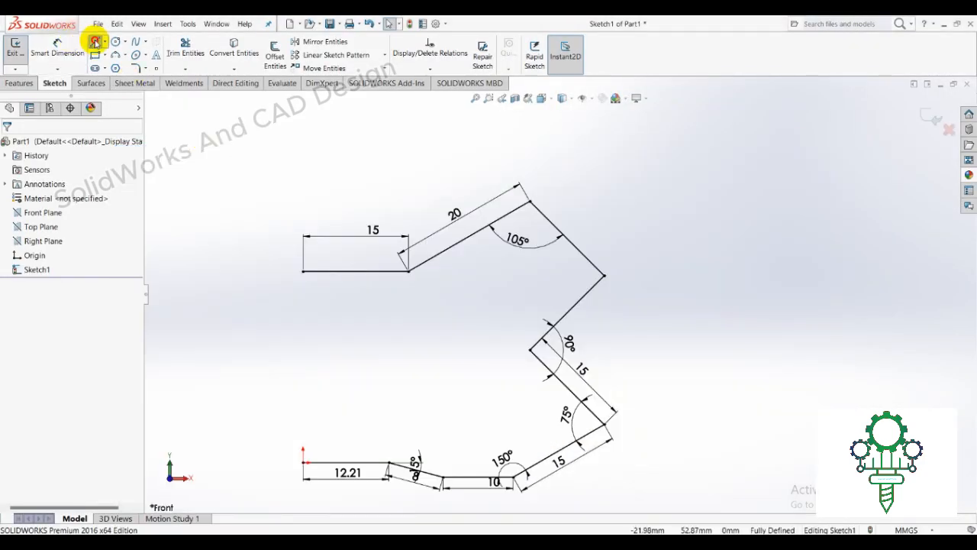
pyautogui.click(95, 42)
pyautogui.click(303, 271)
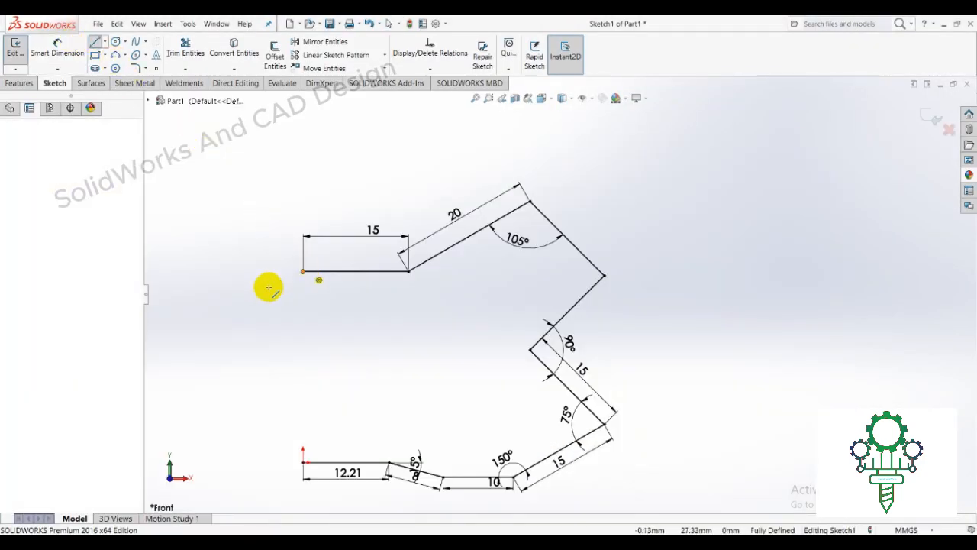
pyautogui.click(239, 322)
pyautogui.rightClick(251, 327)
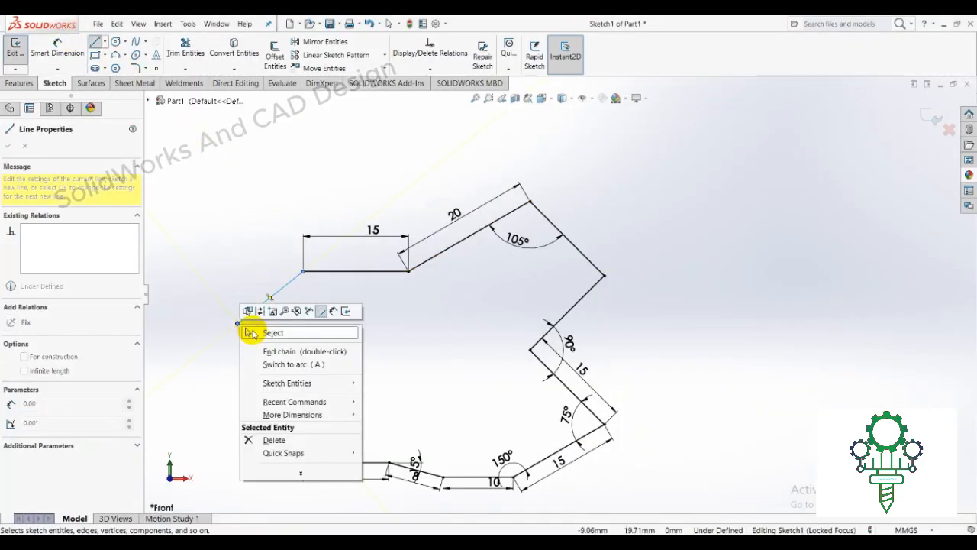
pyautogui.click(253, 331)
# Dimension the new sloping line's length to 15 mm, placed on its outer upper side
pyautogui.click(45, 50)
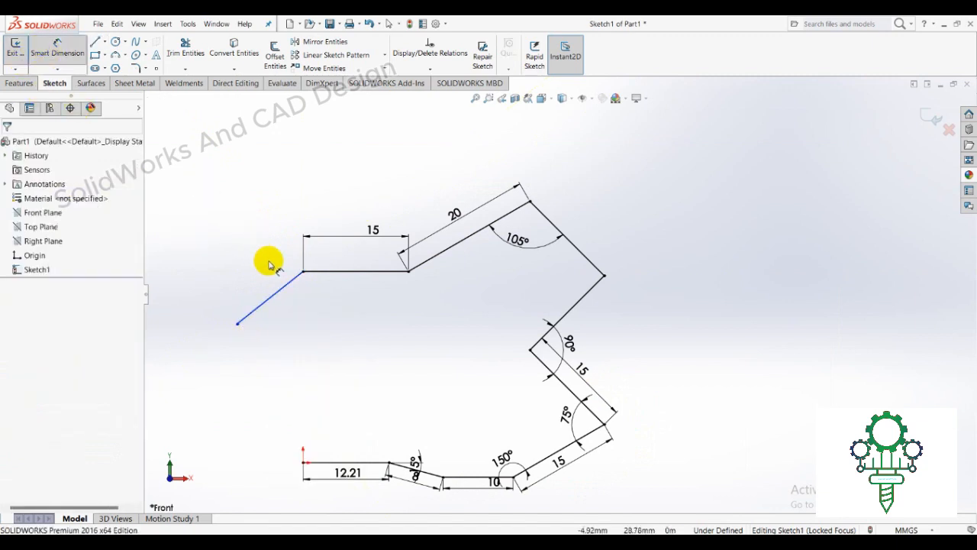
pyautogui.click(289, 287)
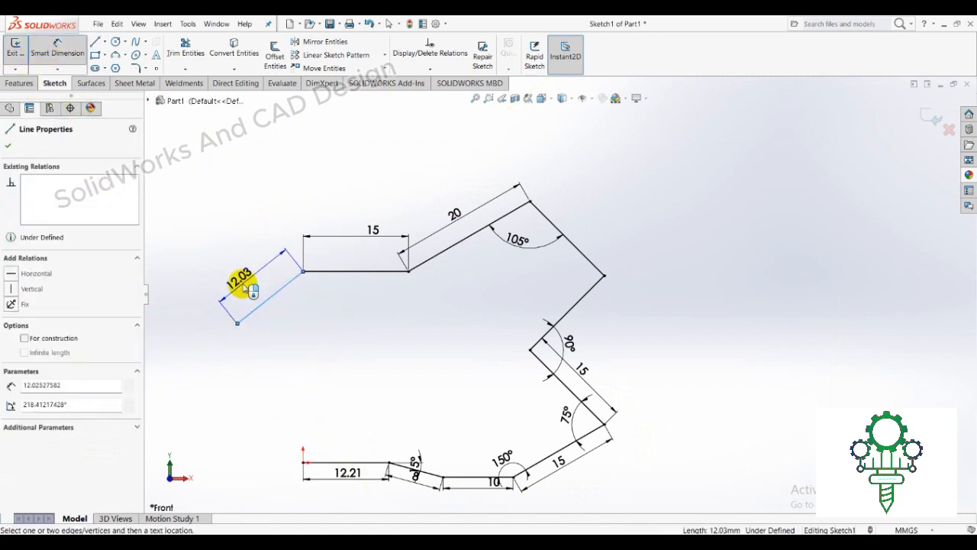
pyautogui.click(248, 290)
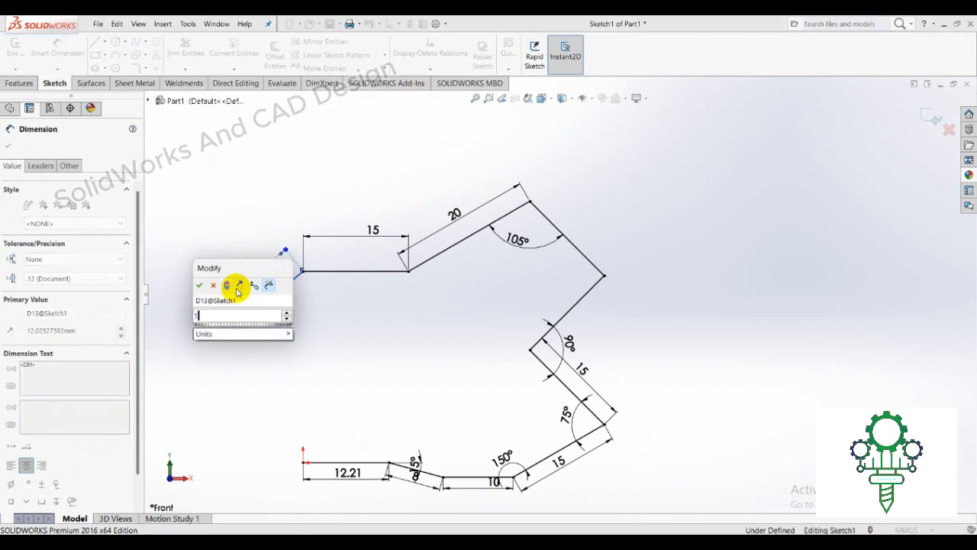
pyautogui.write('15')
pyautogui.press('Return')
pyautogui.click(324, 157)
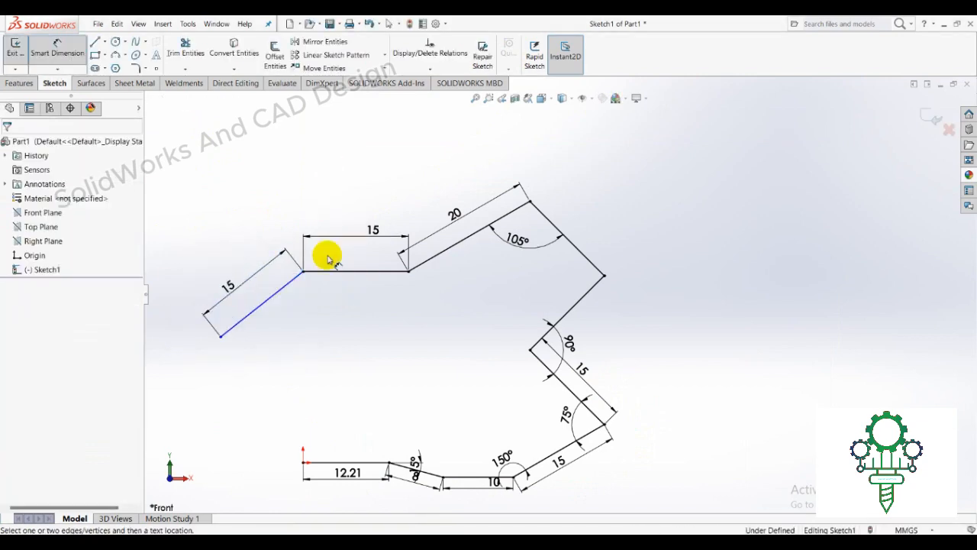
# Check the corner angle in the PDF and dimension the angle between the sloping line and the horizontal 15 mm line as 135°, inside the profile
pyautogui.click(457, 540)
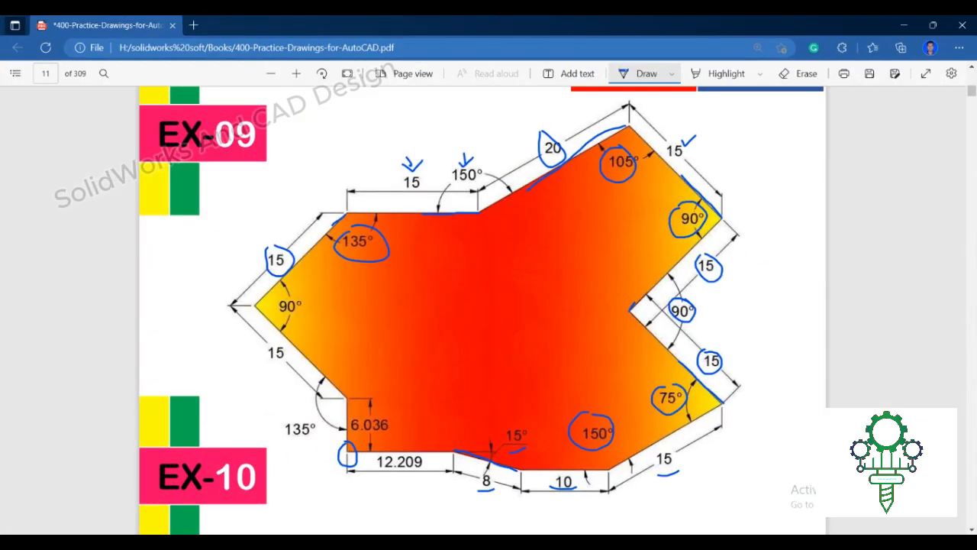
pyautogui.click(456, 540)
pyautogui.click(281, 292)
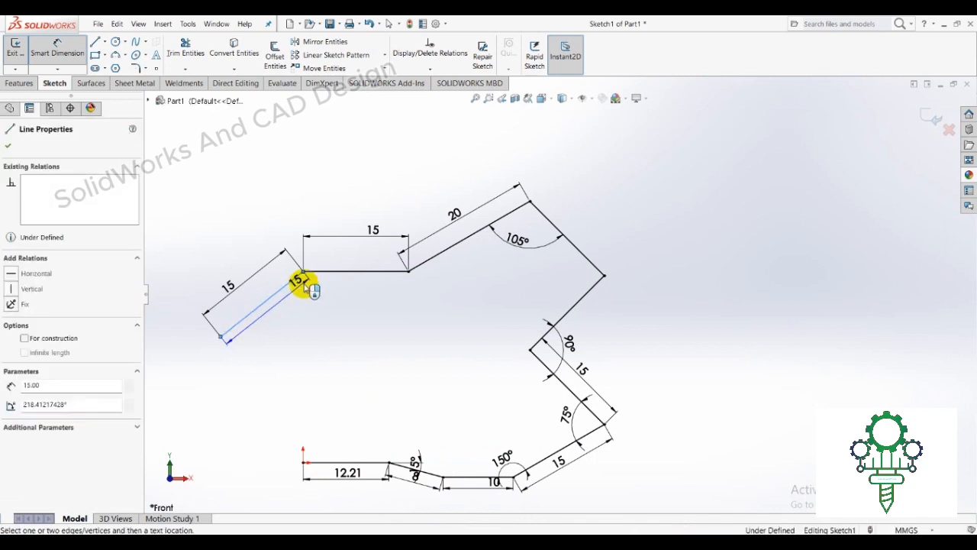
pyautogui.click(316, 272)
pyautogui.click(315, 315)
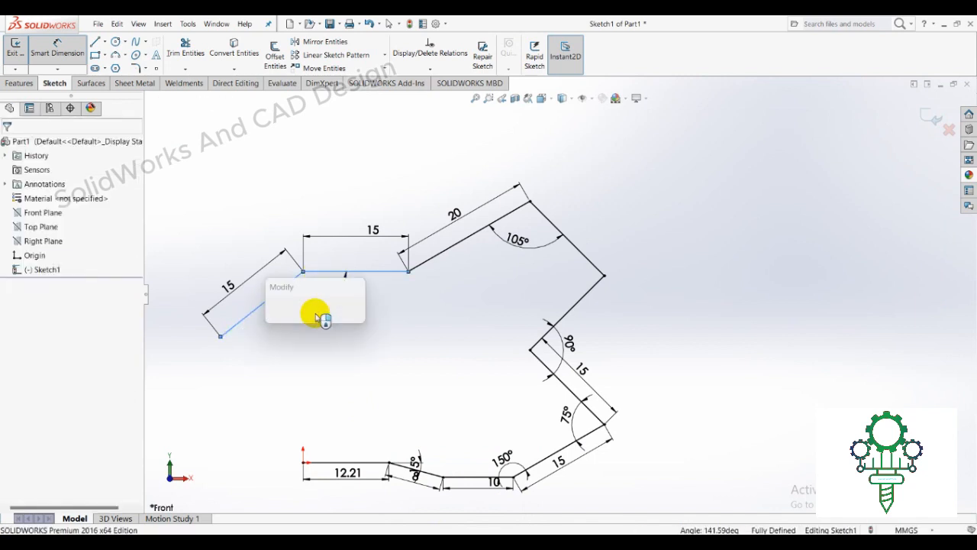
pyautogui.write('135')
pyautogui.press('Return')
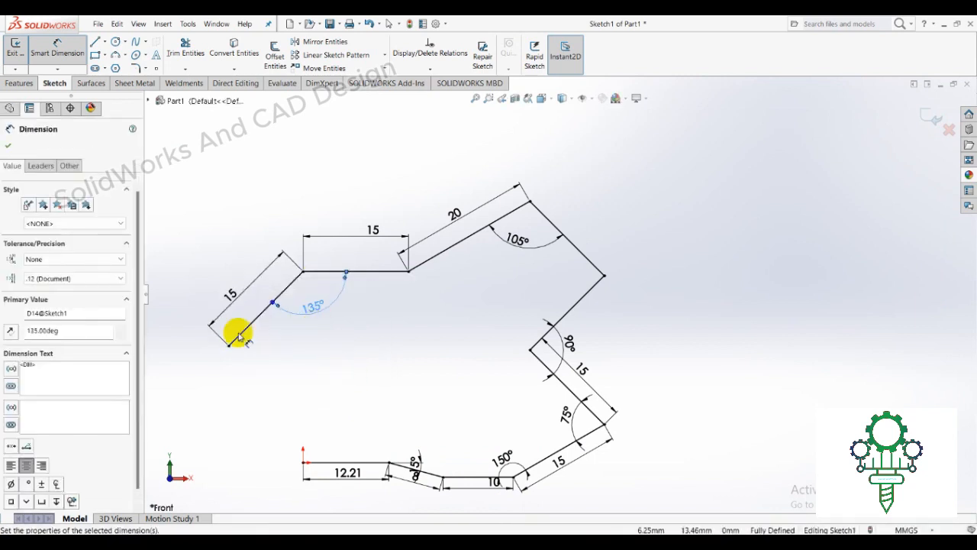
pyautogui.click(9, 129)
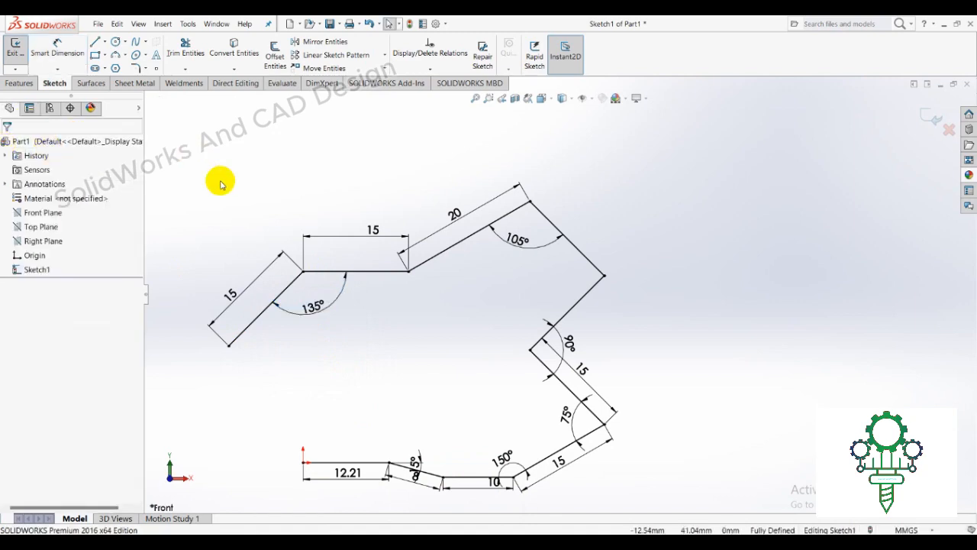
# In the EX-09 PDF drawing, mark the next edge with its 90° angle and 15 length, and return to SolidWorks
pyautogui.hotkey('alt', 'Tab')
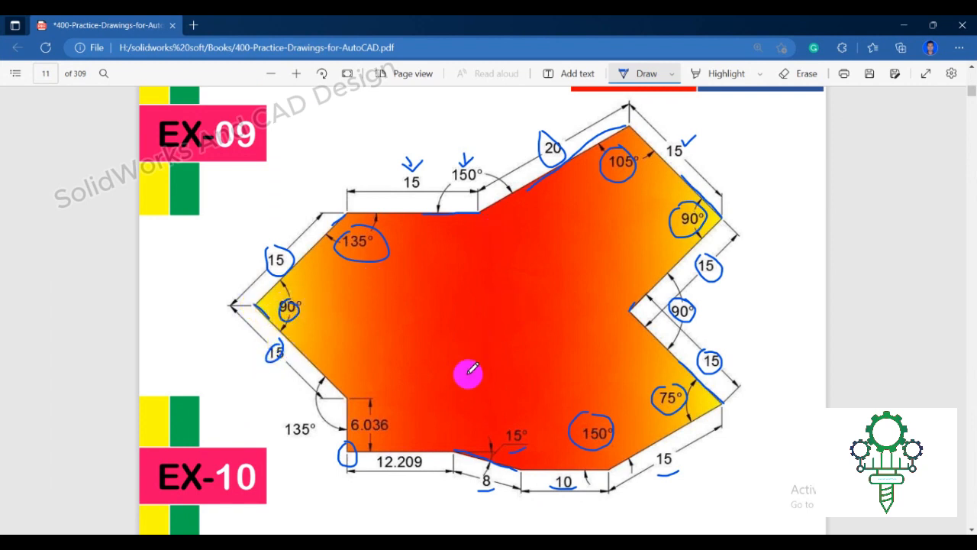
pyautogui.click(557, 519)
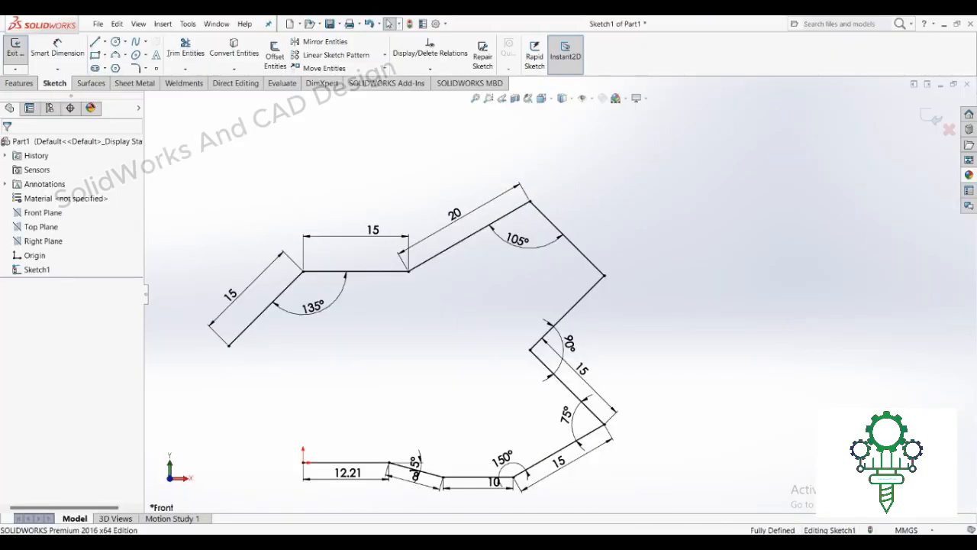
pyautogui.click(95, 44)
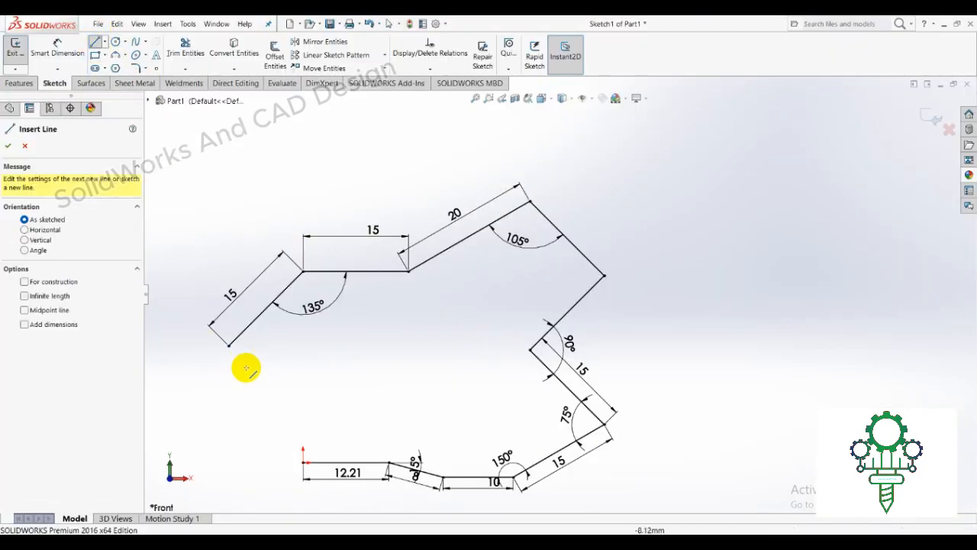
pyautogui.click(229, 344)
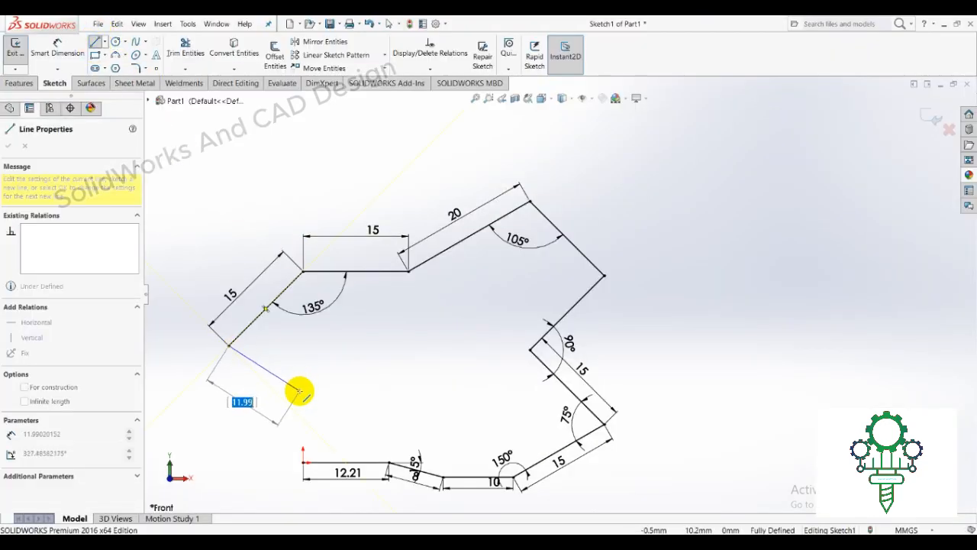
pyautogui.rightClick(301, 390)
pyautogui.click(311, 397)
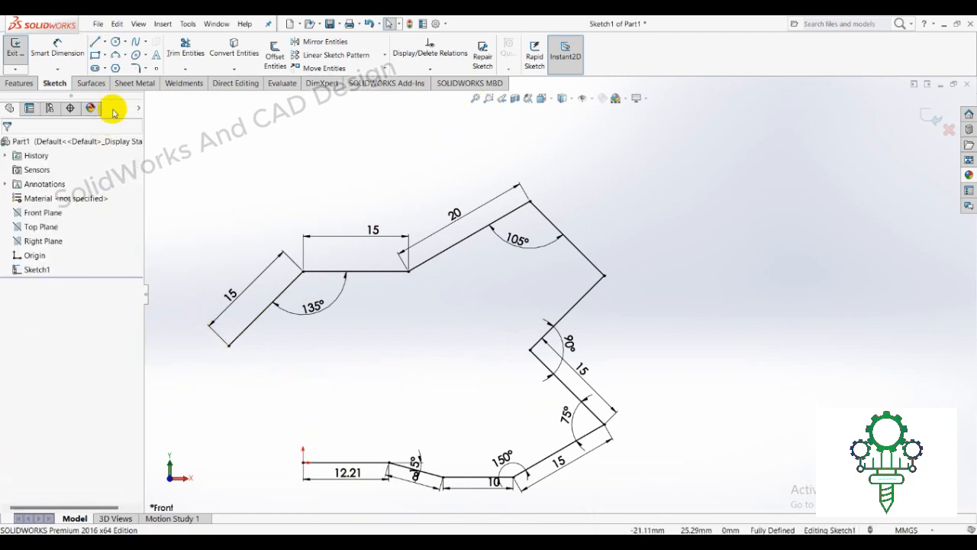
# Sketch a line about 14 mm long down-right from the profile's leftmost endpoint, ending vertically above the origin
pyautogui.click(228, 345)
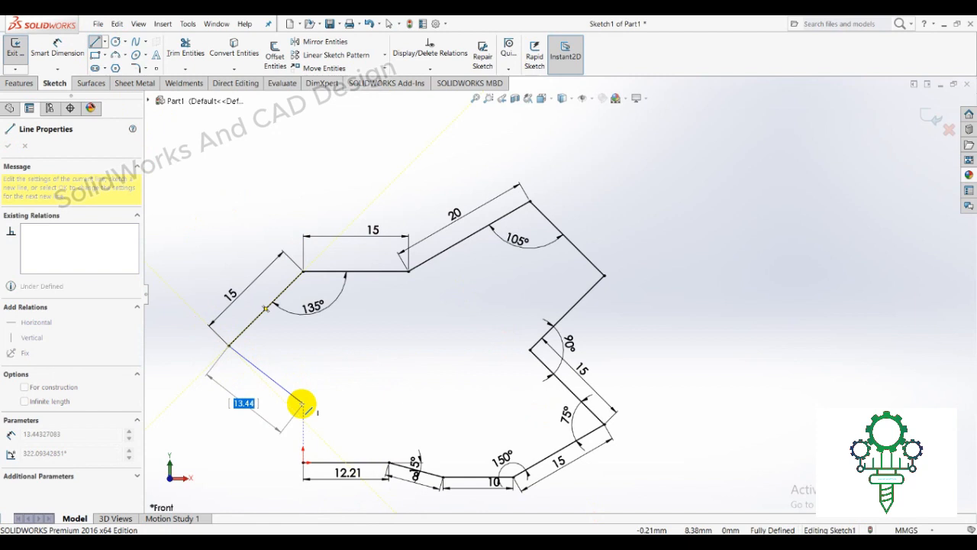
pyautogui.click(302, 408)
pyautogui.rightClick(302, 408)
pyautogui.click(319, 418)
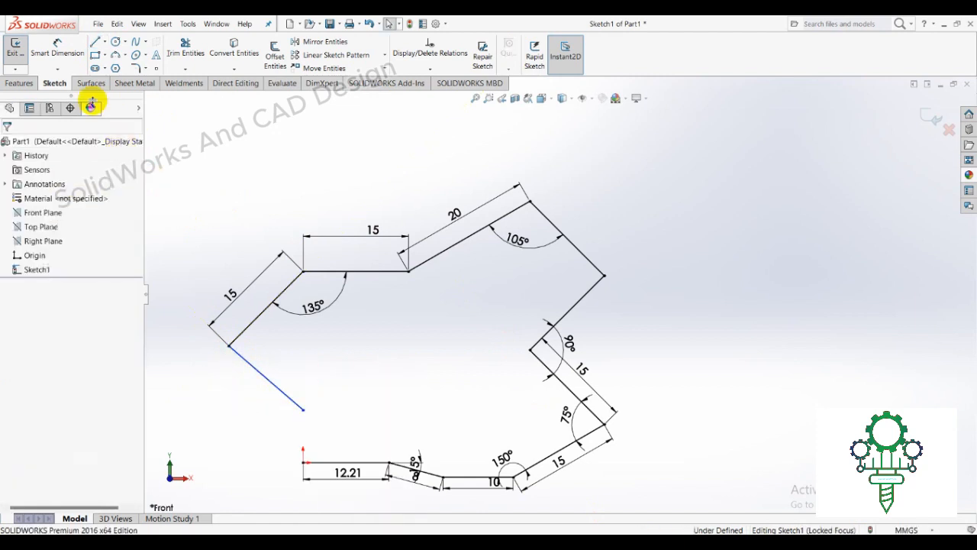
# Dimension the new lower-left sloping line to 15 mm, placed outside the profile below it
pyautogui.click(58, 46)
pyautogui.click(245, 360)
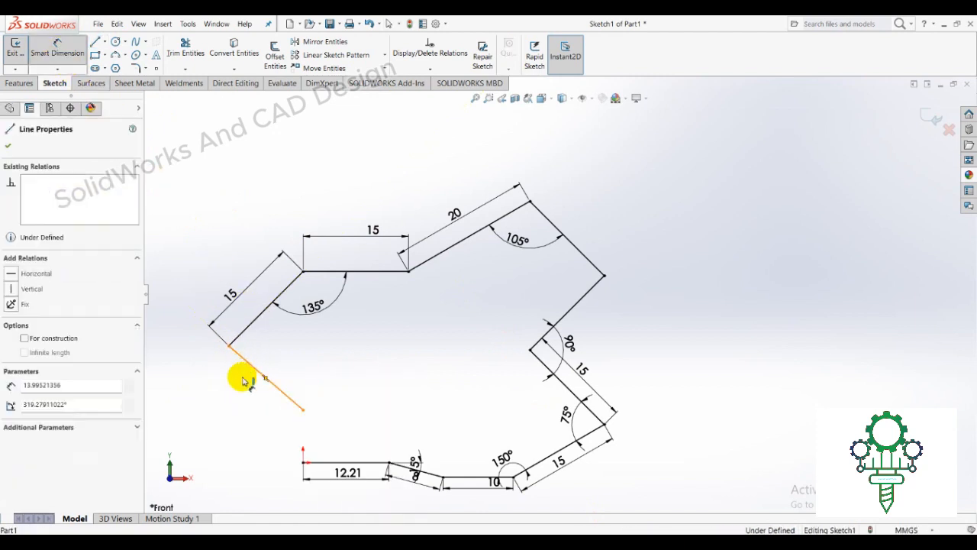
pyautogui.click(241, 395)
pyautogui.write('15')
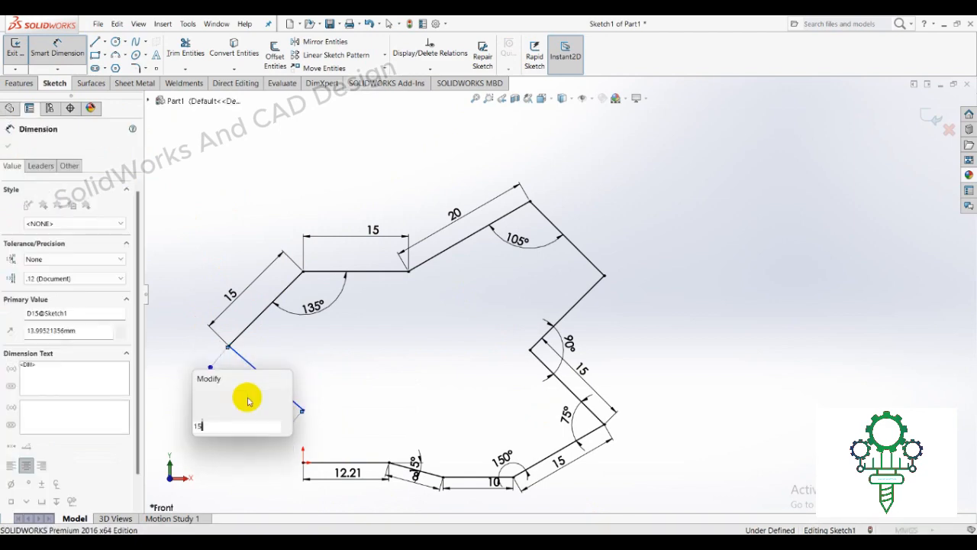
pyautogui.press('Return')
pyautogui.click(255, 460)
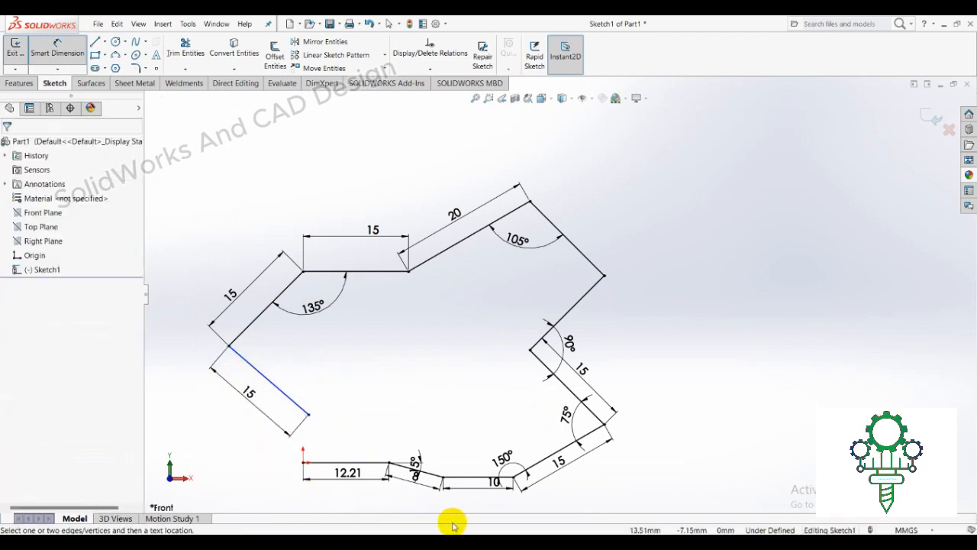
# Check the leftmost corner's angle in the PDF and dimension the angle between the two left sloping lines as 90°, inside the profile
pyautogui.hotkey('alt', 'Tab')
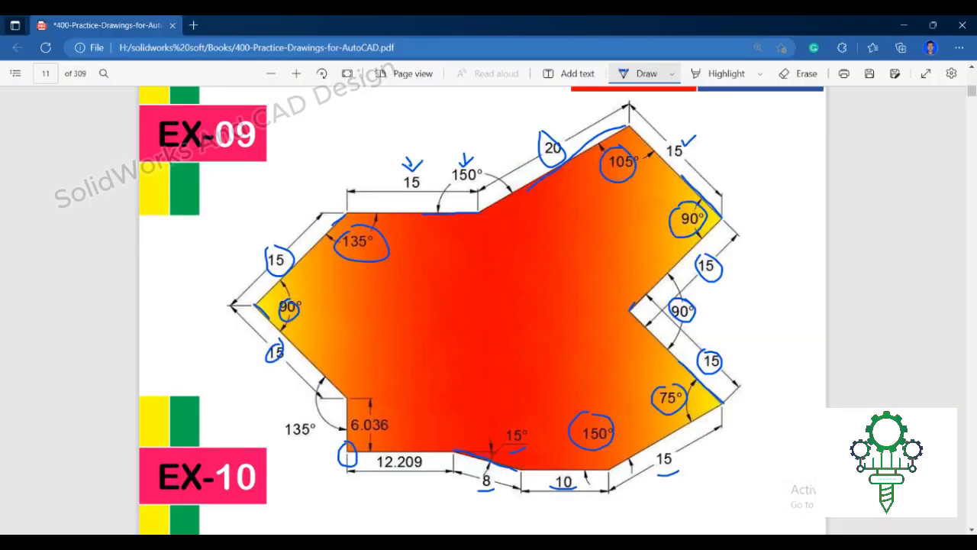
pyautogui.hotkey('alt', 'Tab')
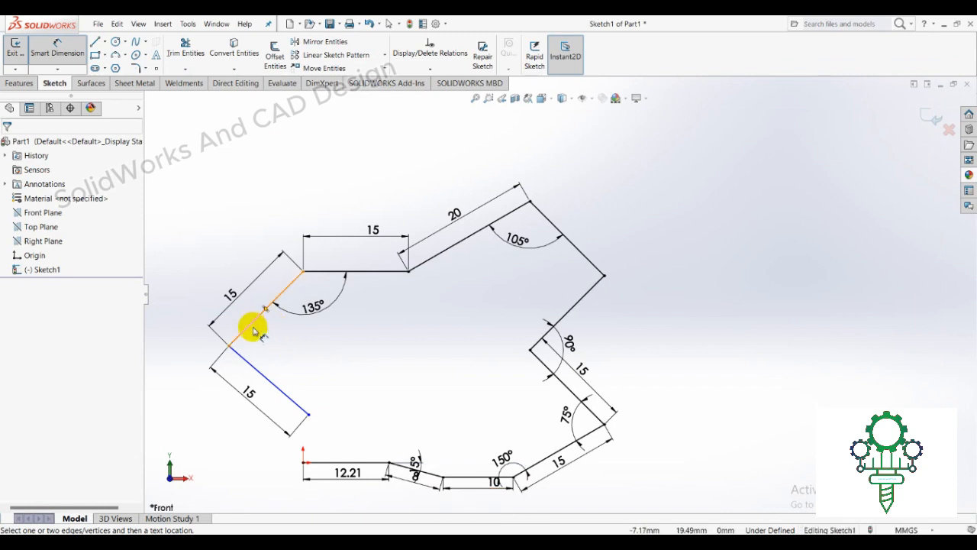
pyautogui.click(253, 327)
pyautogui.click(256, 369)
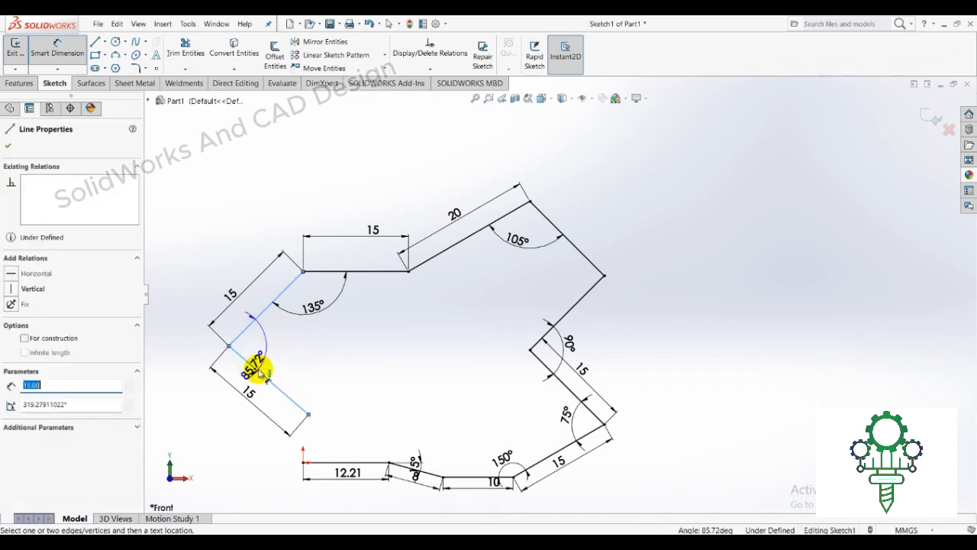
pyautogui.click(293, 365)
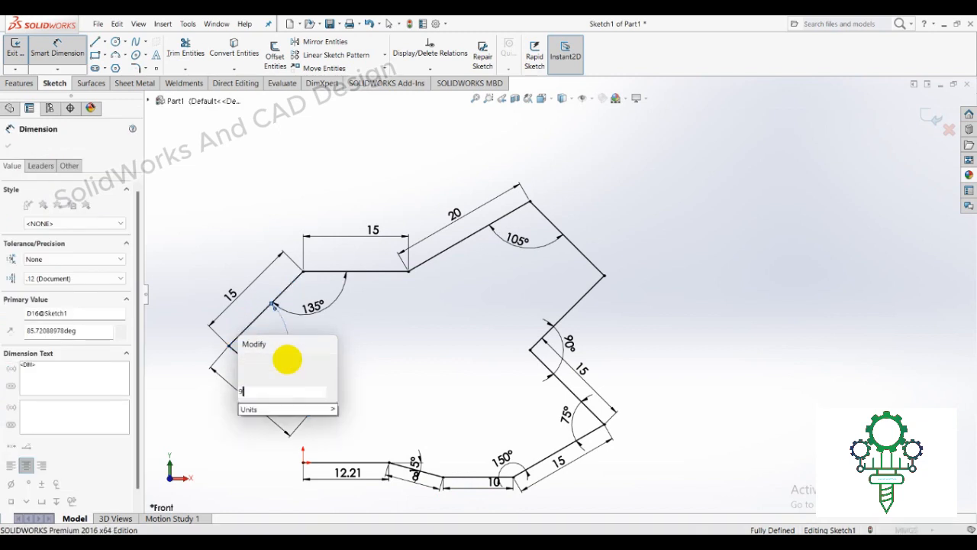
pyautogui.press('Return')
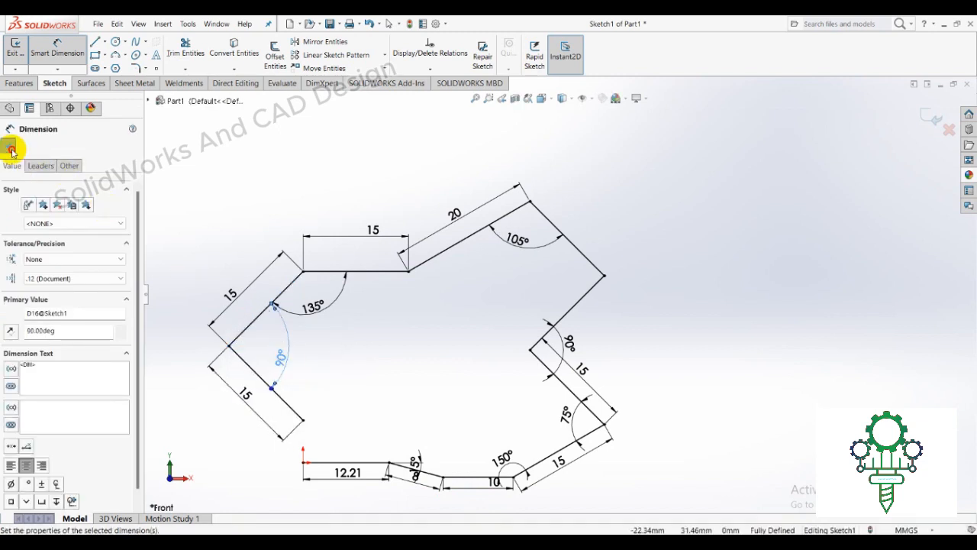
pyautogui.click(8, 145)
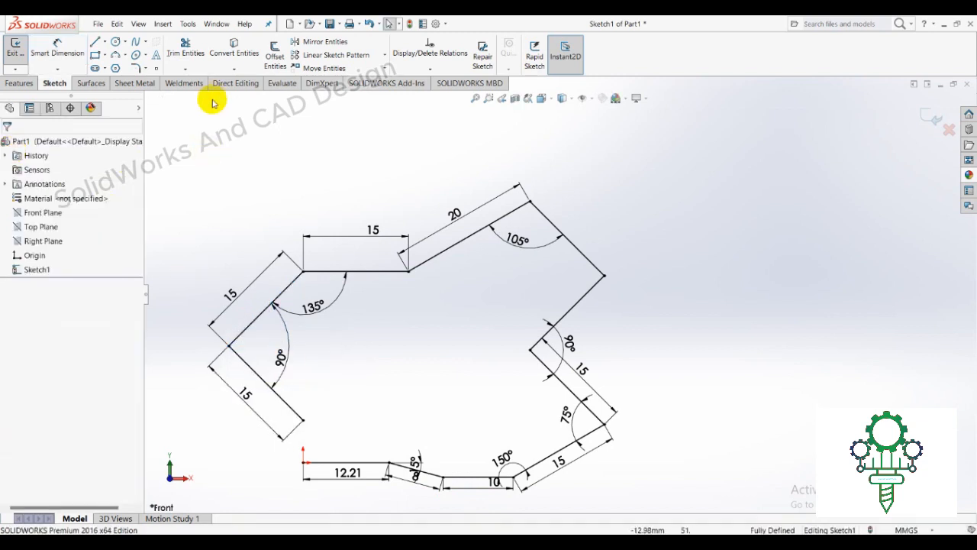
# Close the profile with a vertical line from the lower-left sloping line's open endpoint down to the origin
pyautogui.click(98, 43)
pyautogui.click(302, 420)
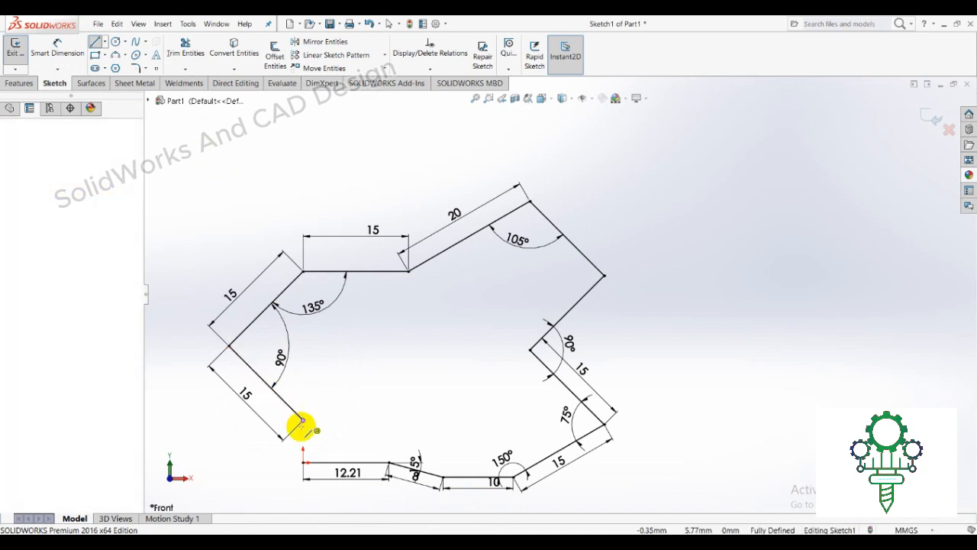
pyautogui.click(303, 462)
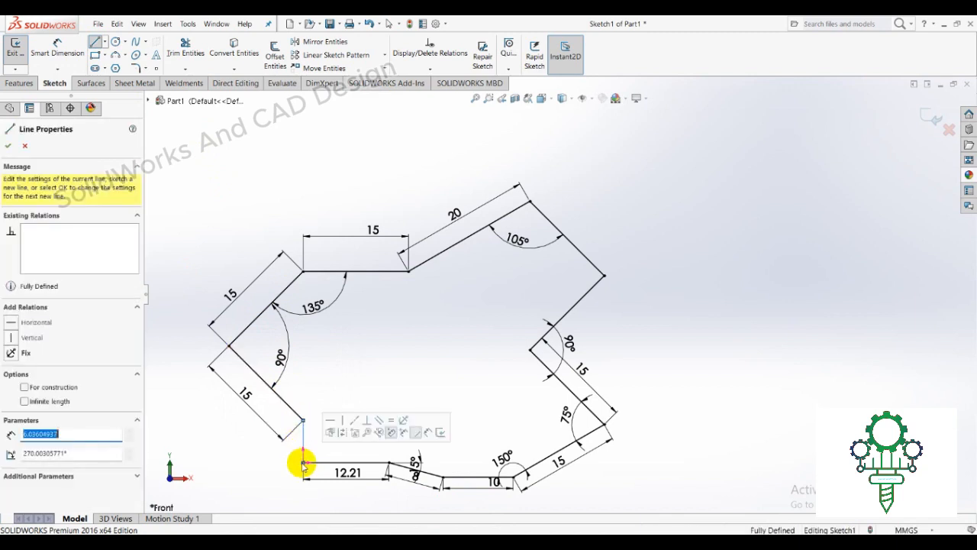
pyautogui.rightClick(303, 458)
pyautogui.click(322, 440)
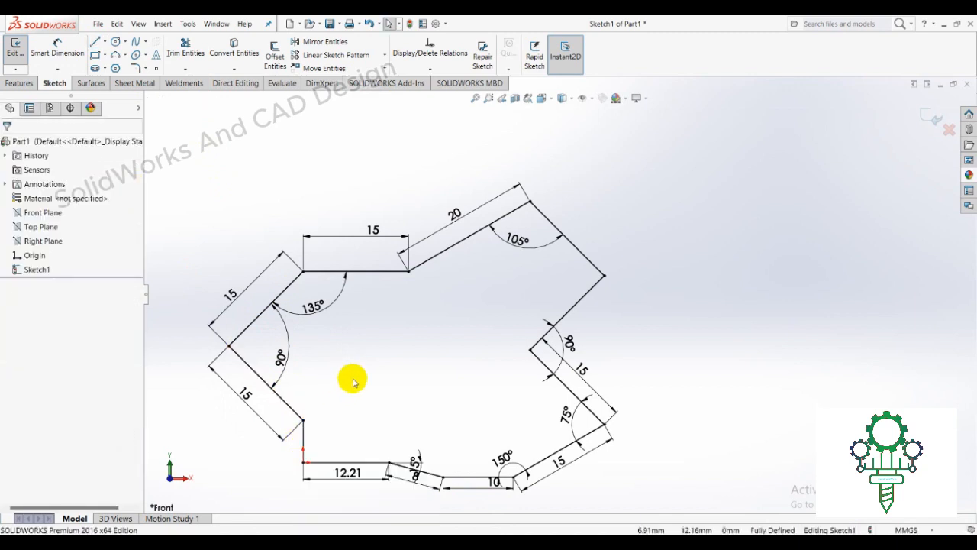
# Switch to the EX-09 PDF drawing, circle the 6.036 length of the short vertical edge, and return to SolidWorks
pyautogui.click(481, 542)
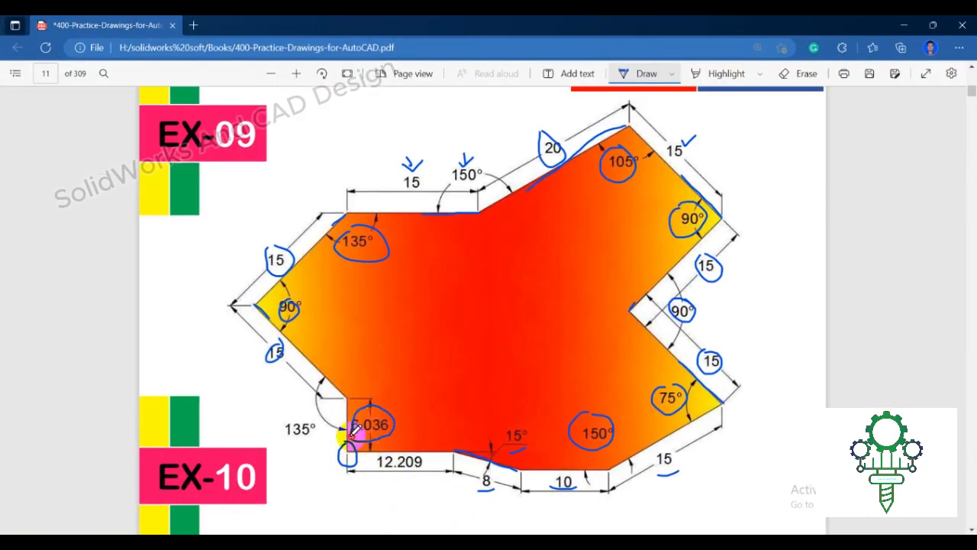
pyautogui.click(481, 541)
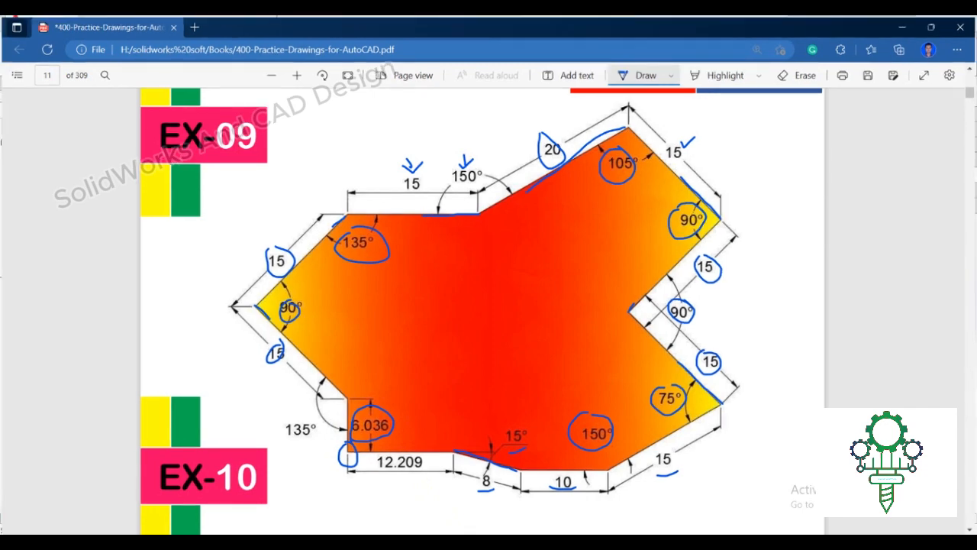
# Try to dimension the length of the short vertical line above the origin, with the dimension outside the profile
pyautogui.click(68, 47)
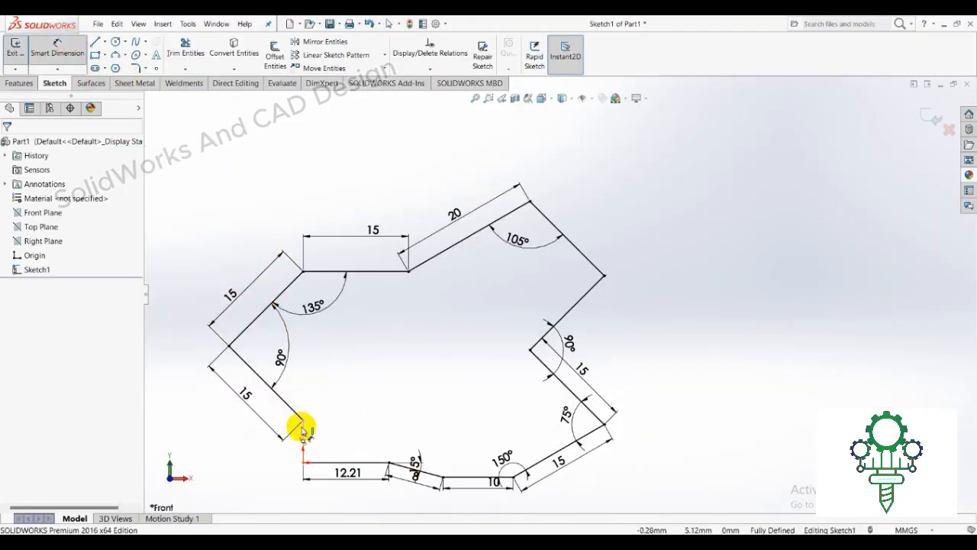
pyautogui.click(302, 430)
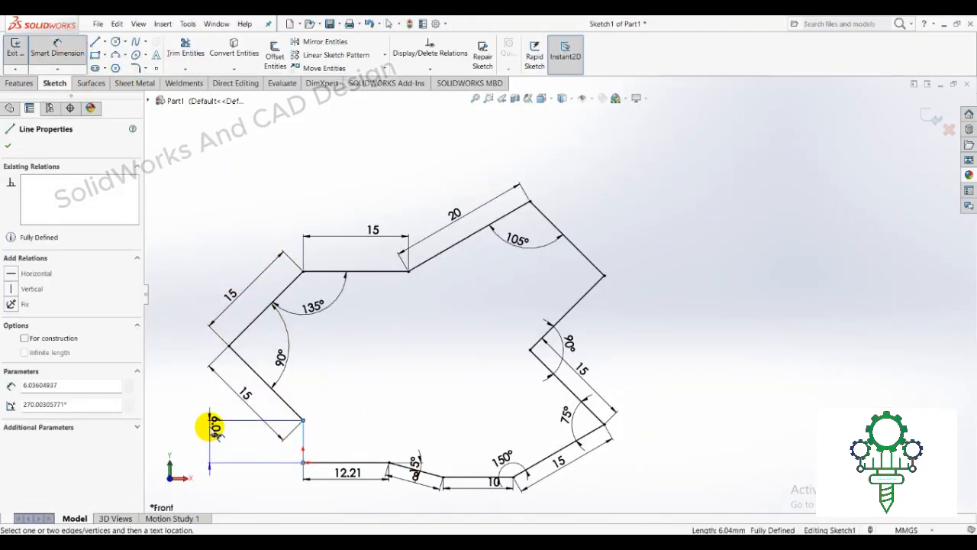
pyautogui.click(239, 421)
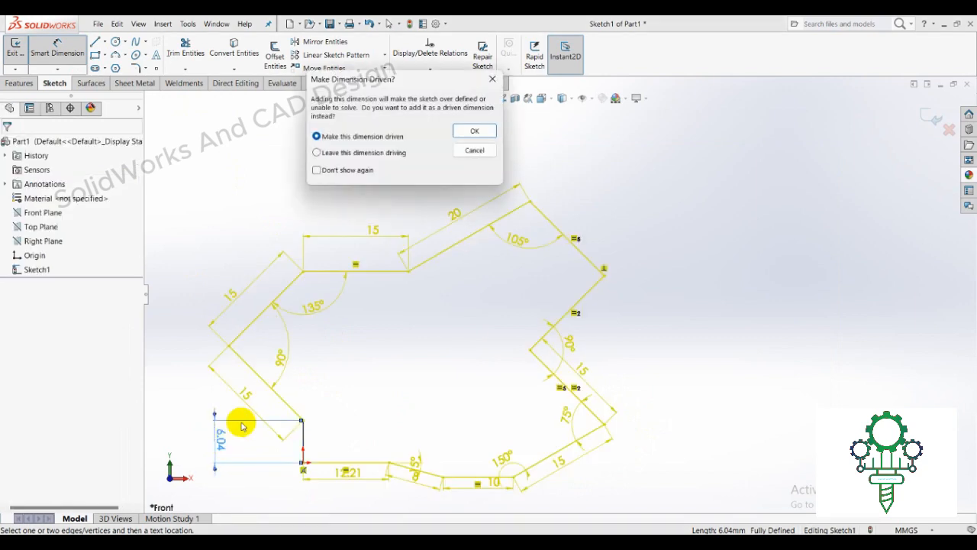
pyautogui.click(470, 148)
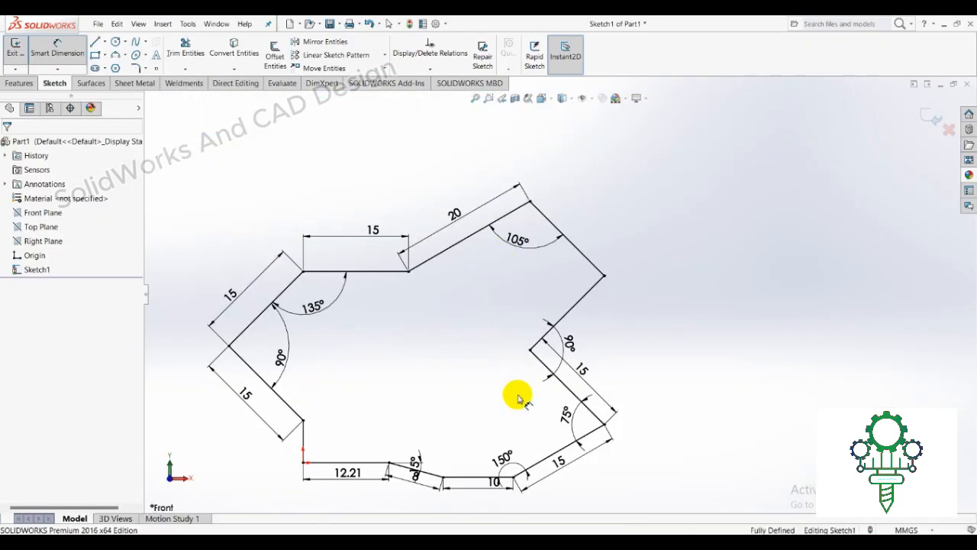
# Switch to the EX-09 PDF drawing to compare it with the closed sketch profile
pyautogui.click(465, 528)
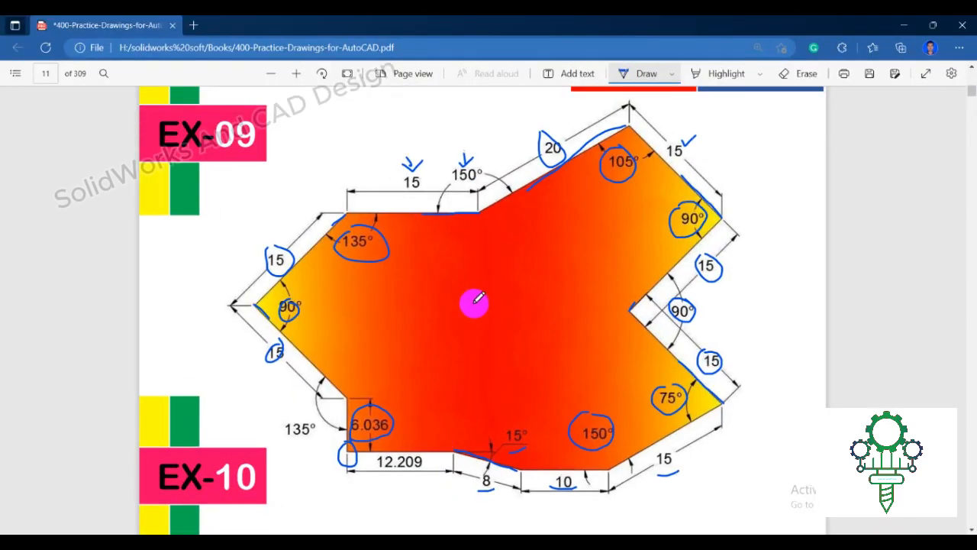